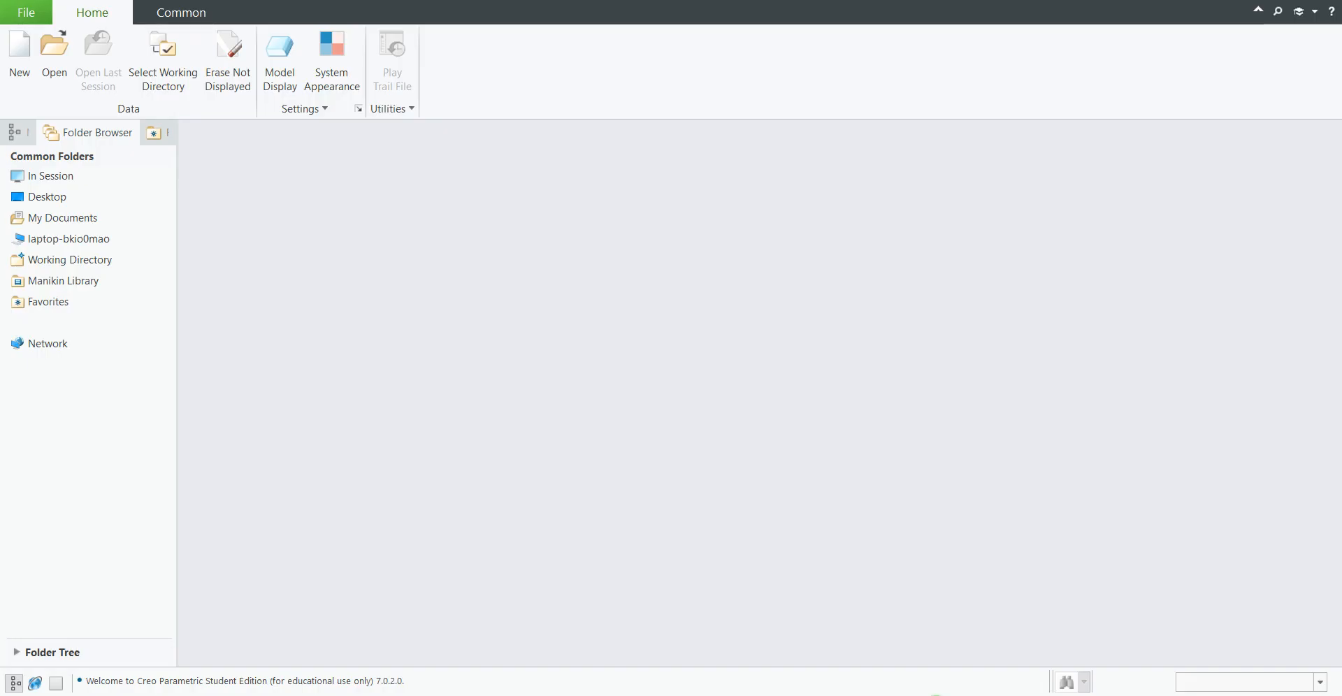
Step: Start a new solid part named PART-10 with the default template turned off
click(19, 62)
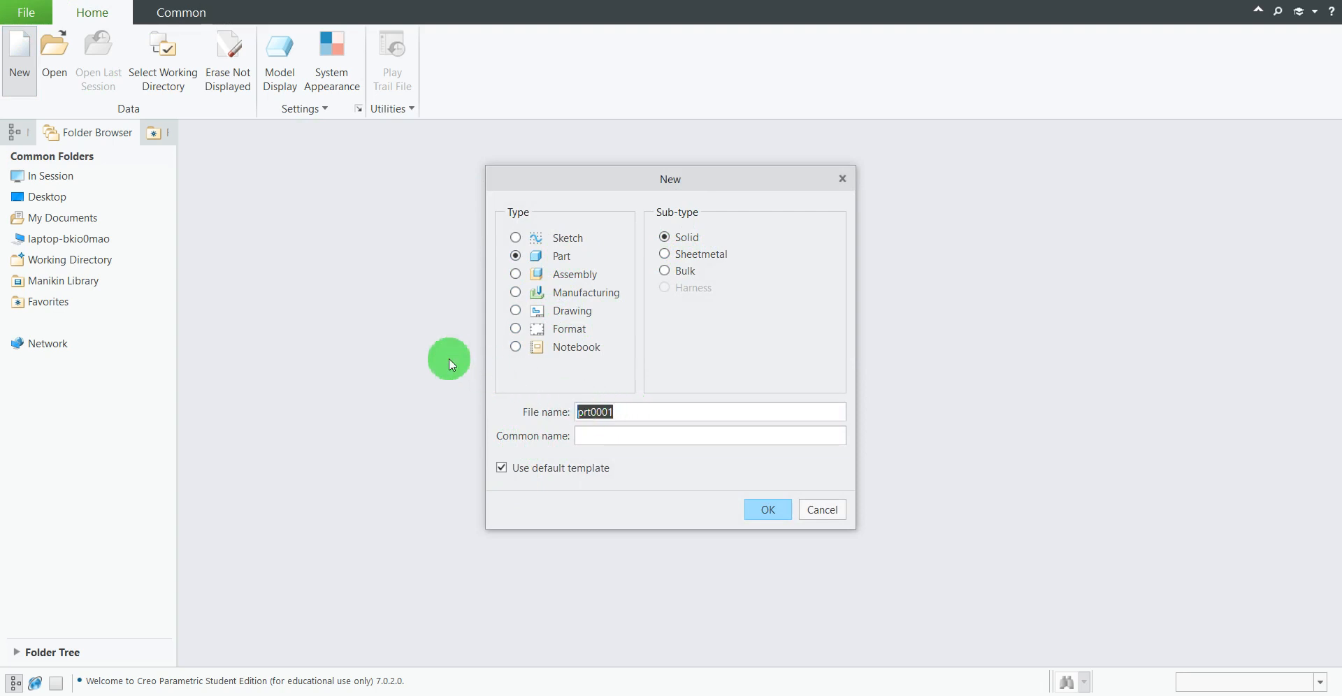
text(PART)
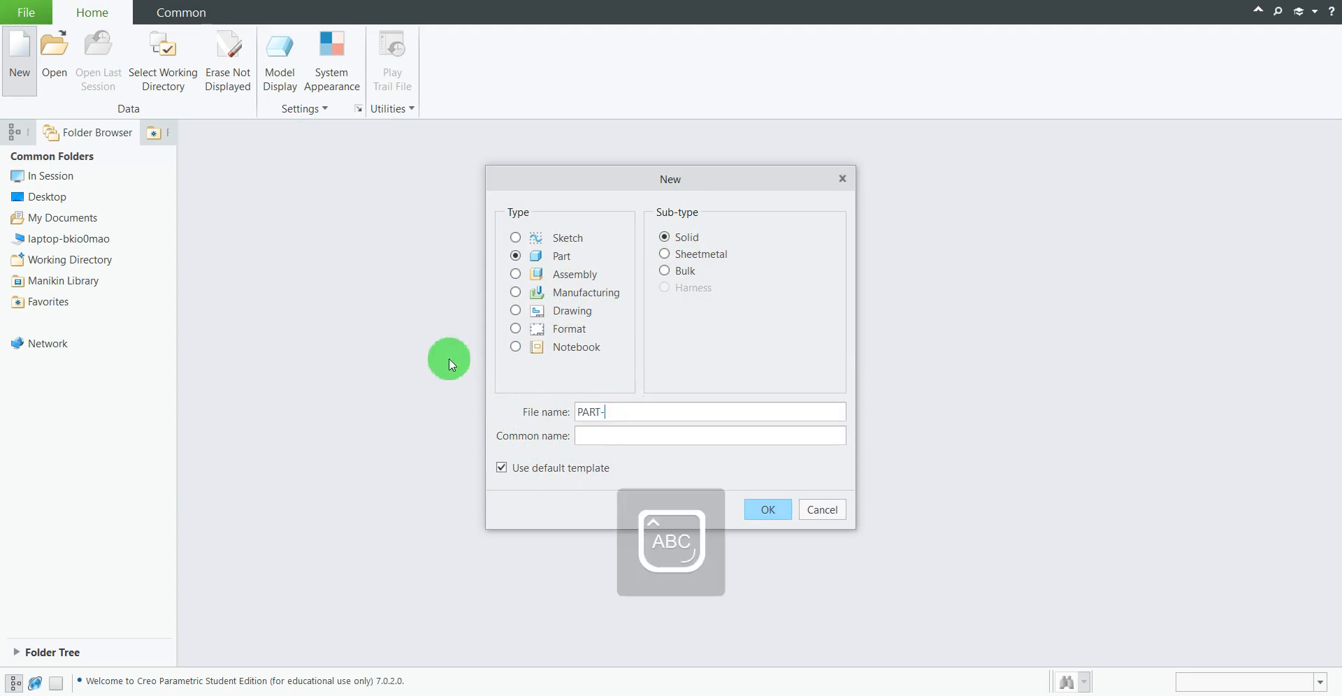
text(-10)
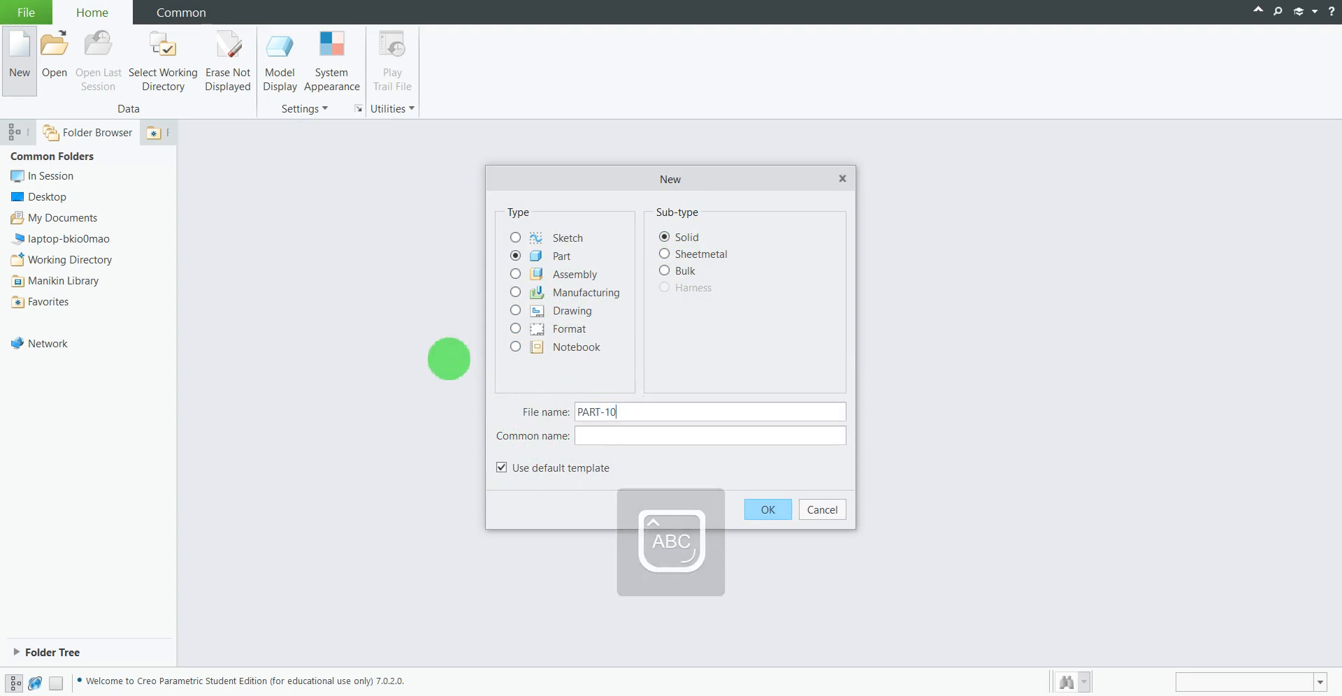
click(501, 467)
click(773, 509)
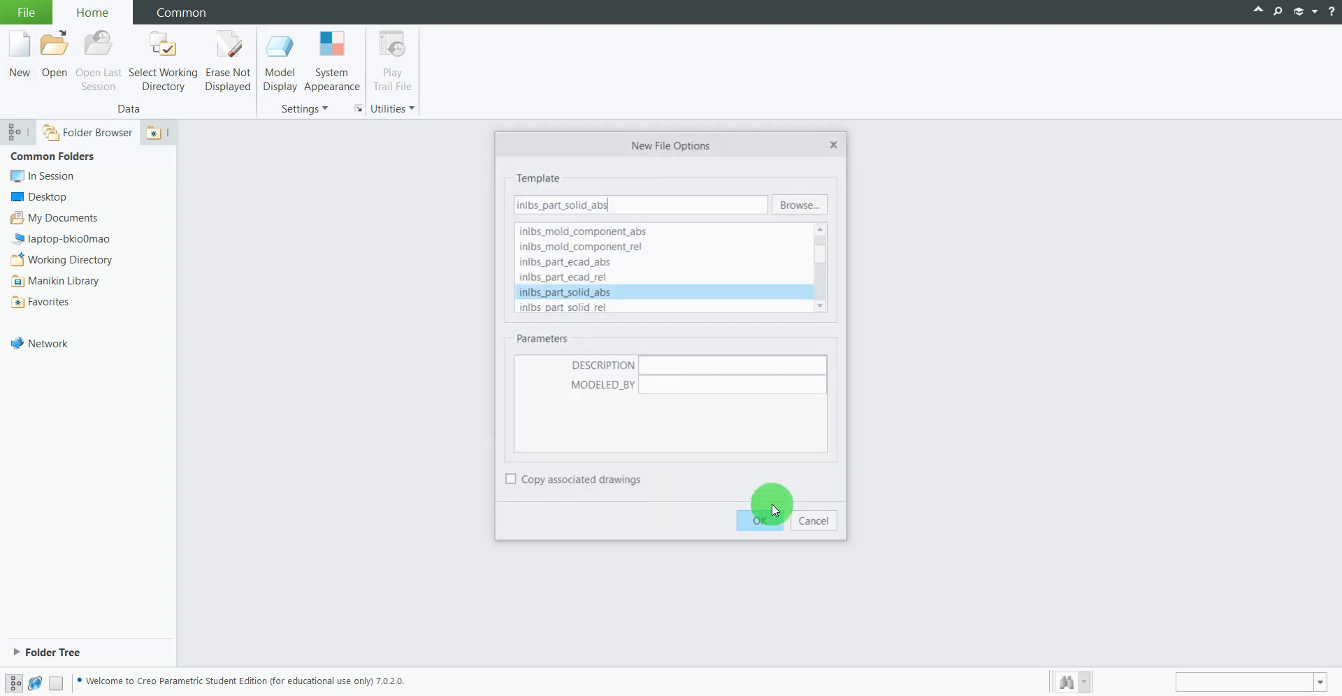
Step: Choose the mmns_part_solid_abs template and create the part
scroll(627, 264, down, 1)
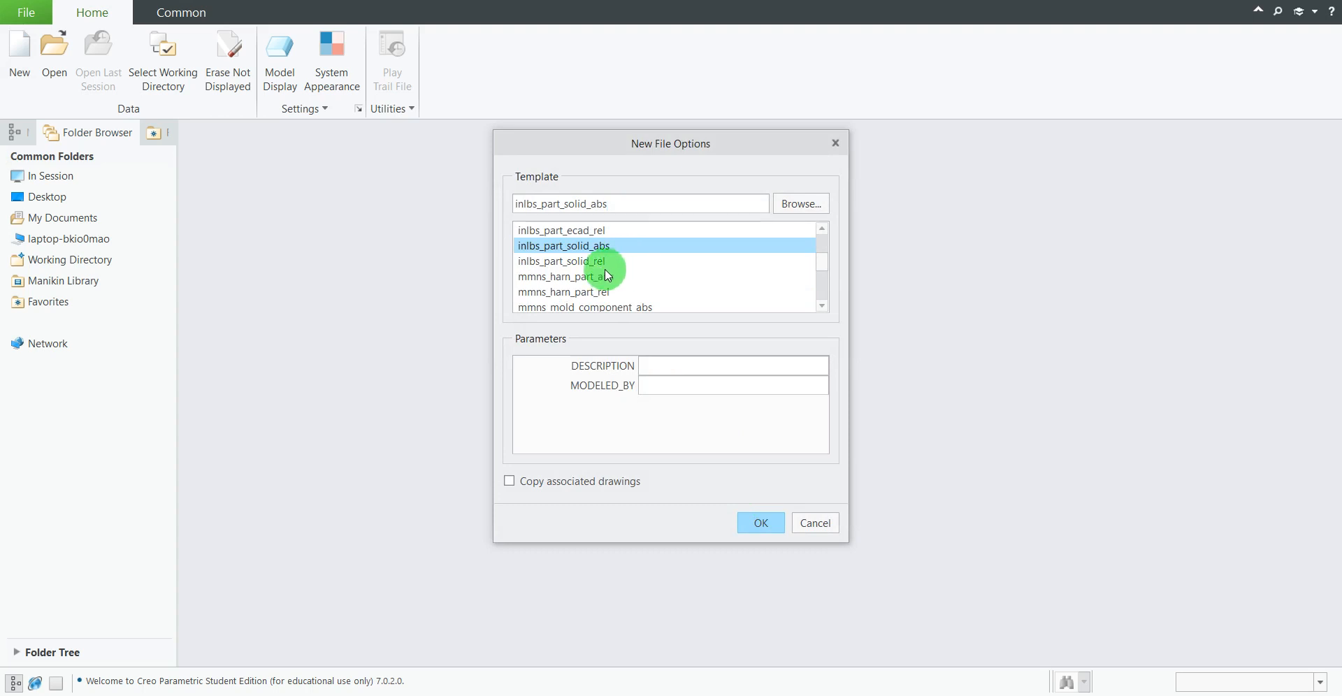
scroll(599, 269, down, 1)
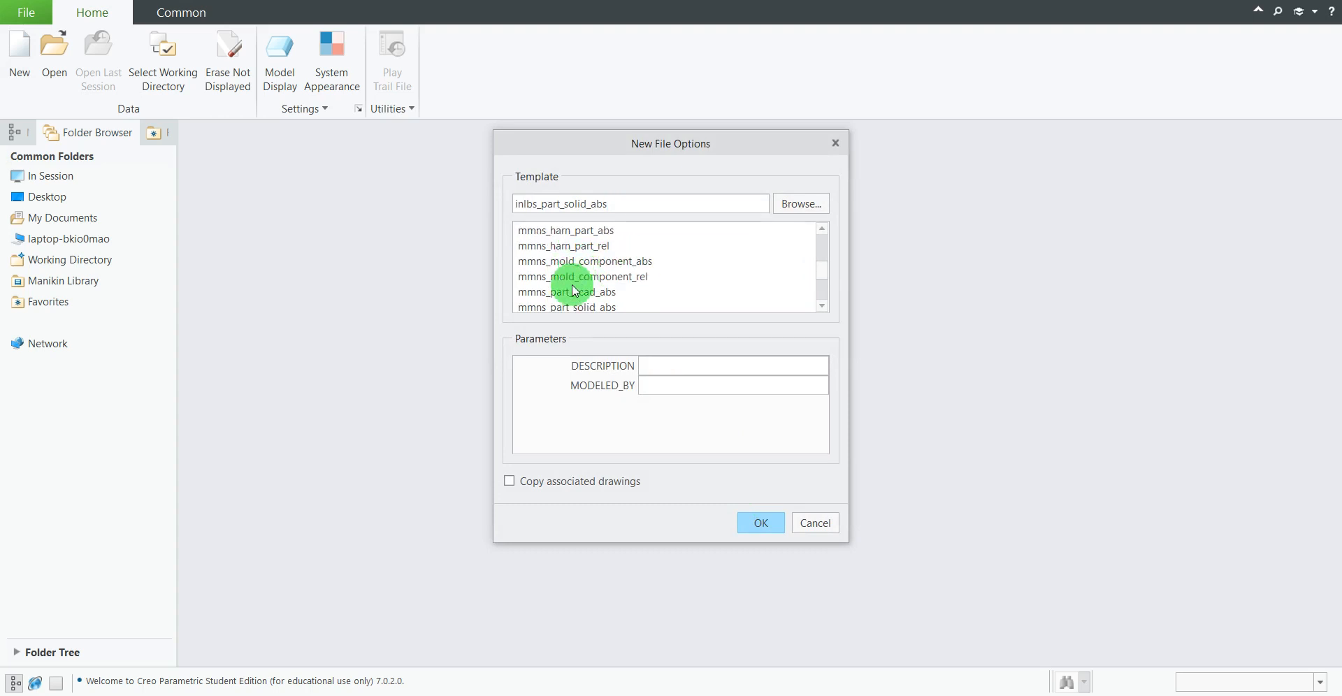
scroll(599, 287, down, 1)
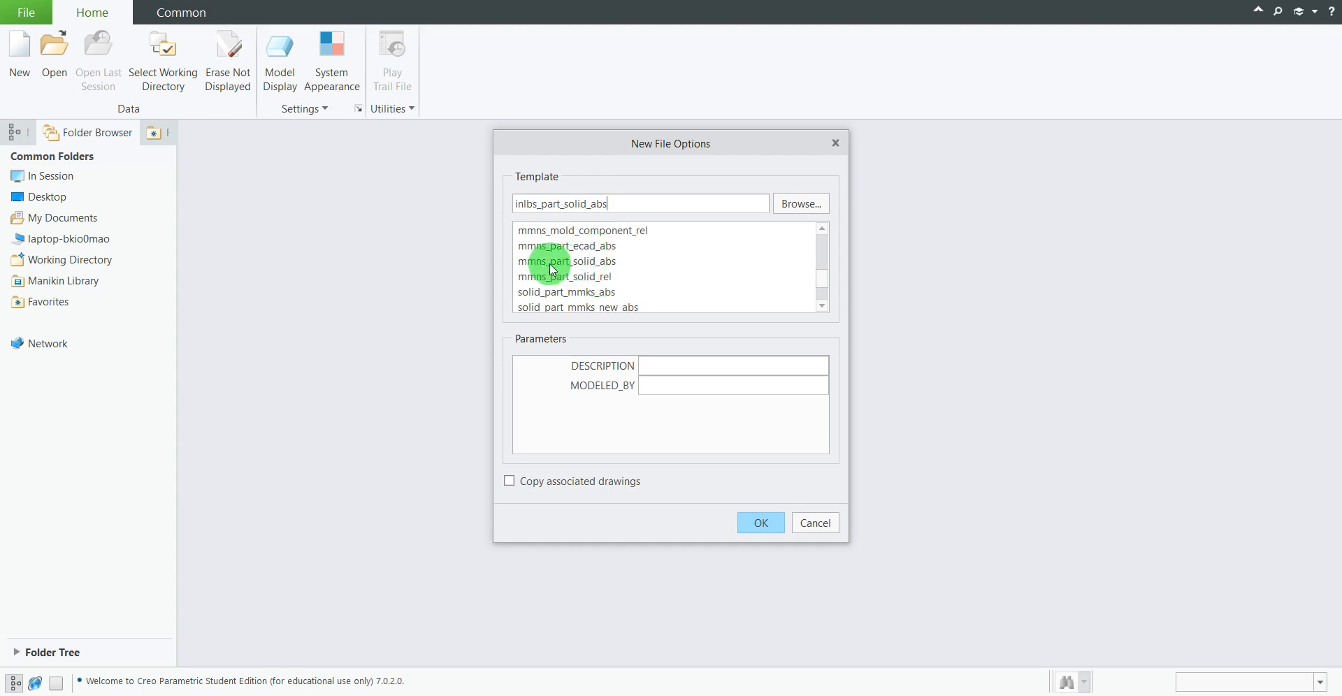
click(547, 266)
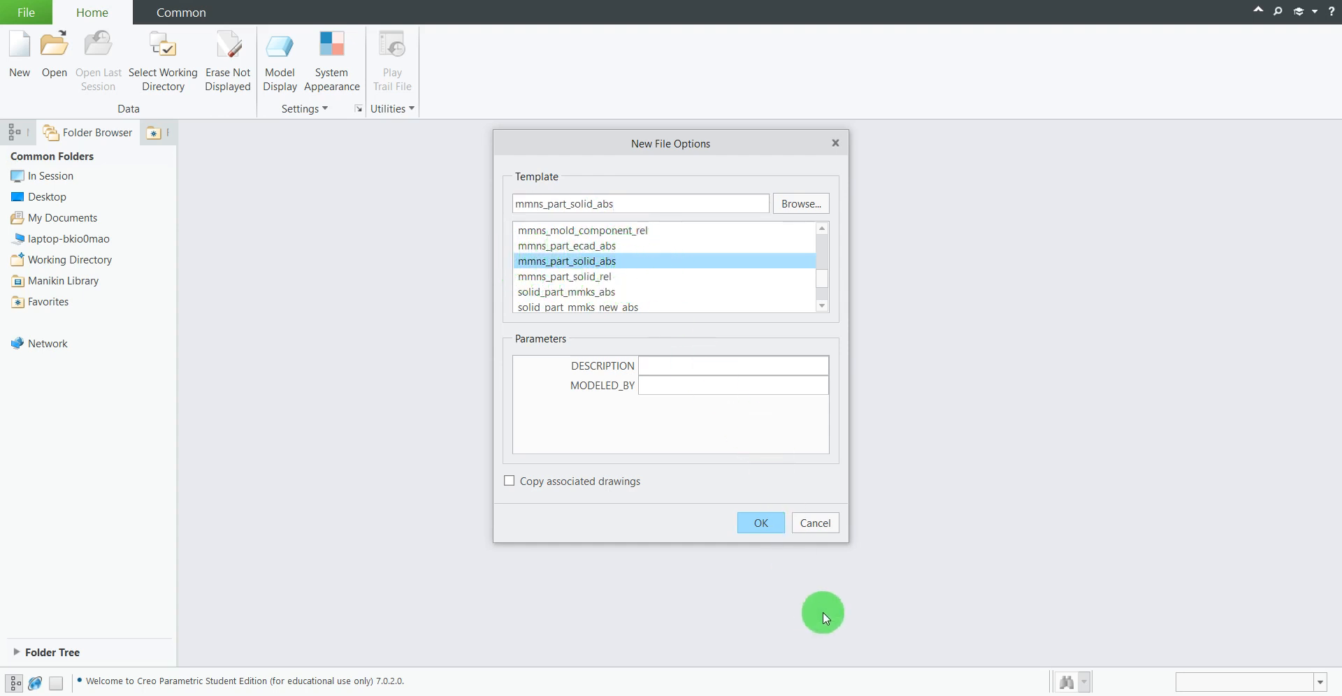
click(761, 524)
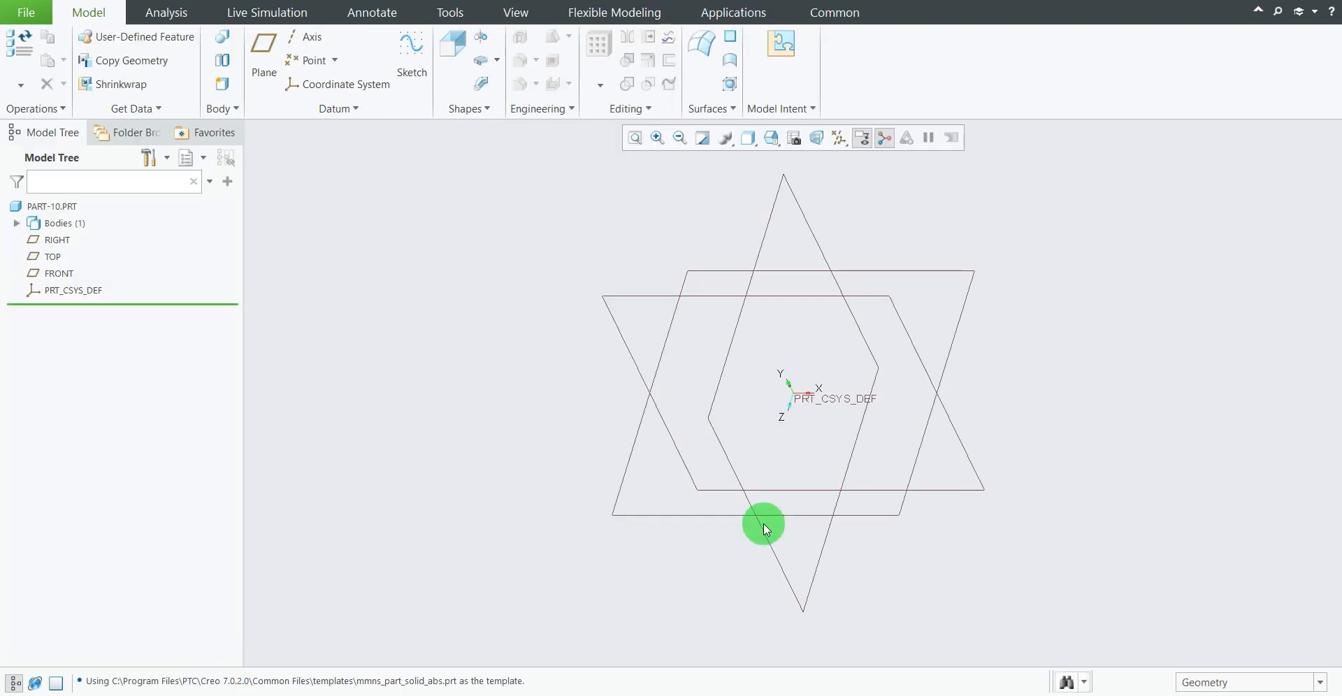
Step: Consult the reference drawing, start an Extrude sketch on the TOP plane and orient the sketch plane parallel to the screen
click(886, 695)
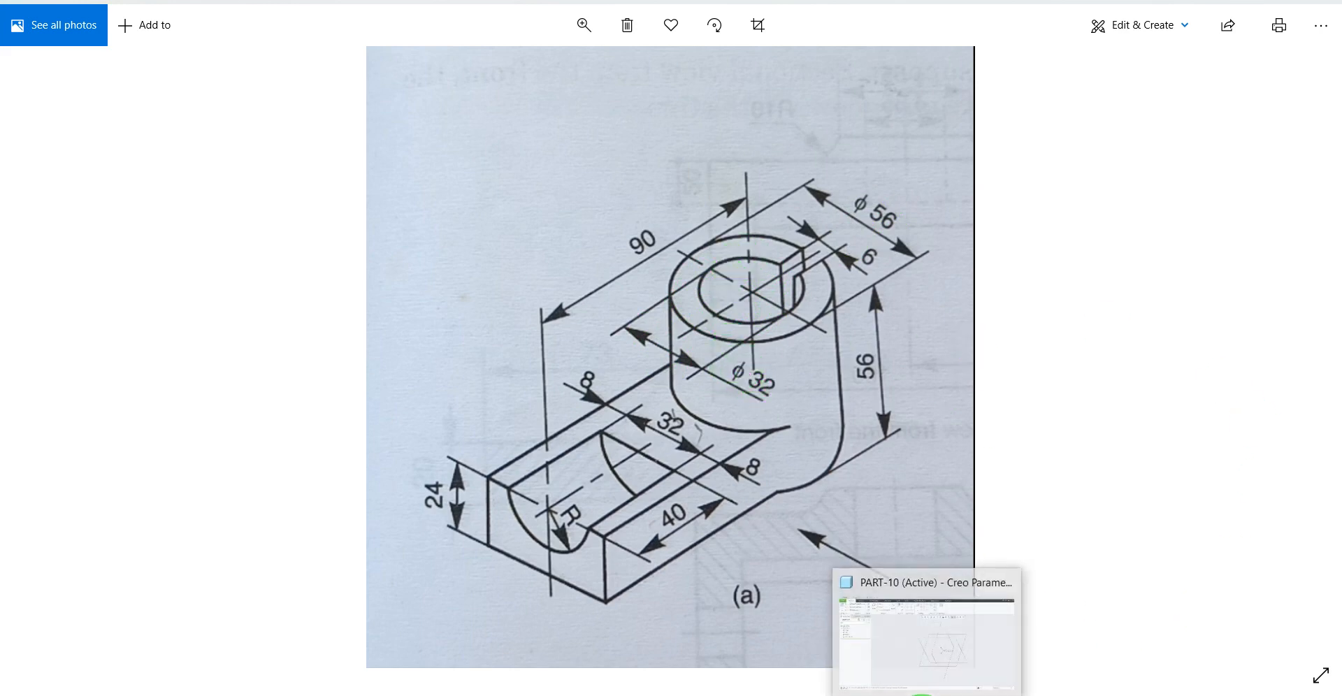
click(919, 629)
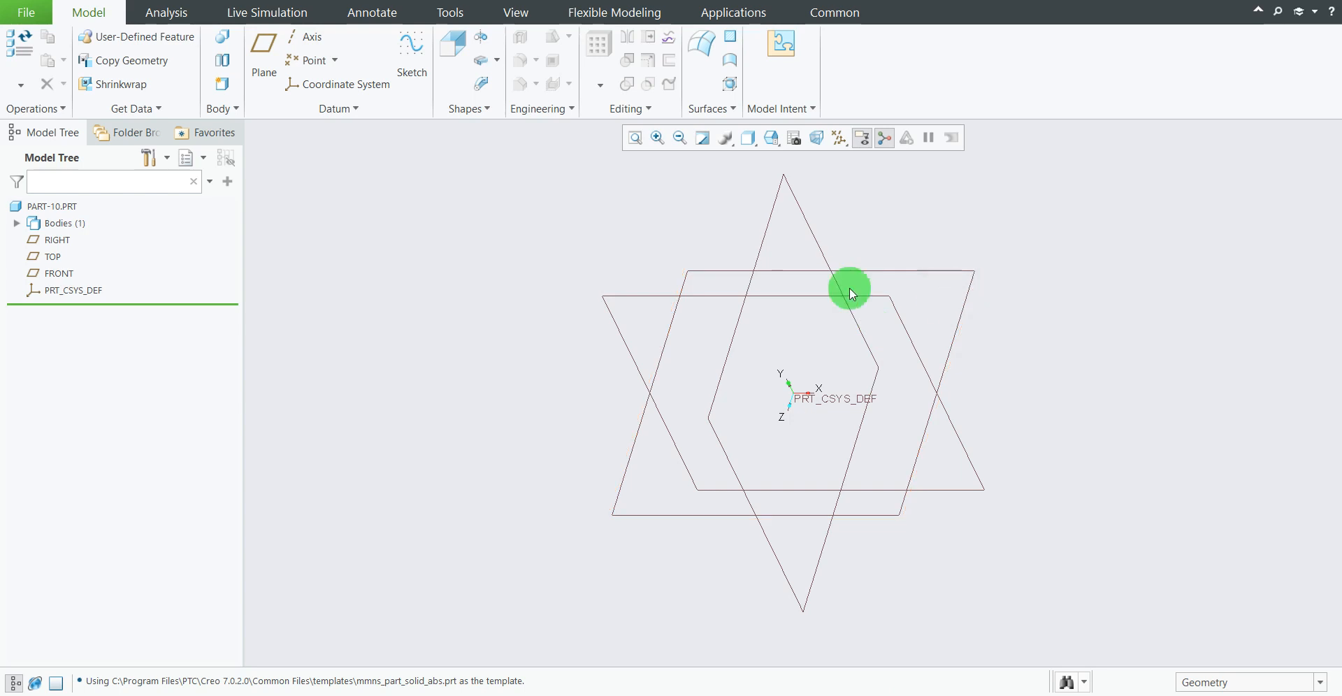
click(58, 260)
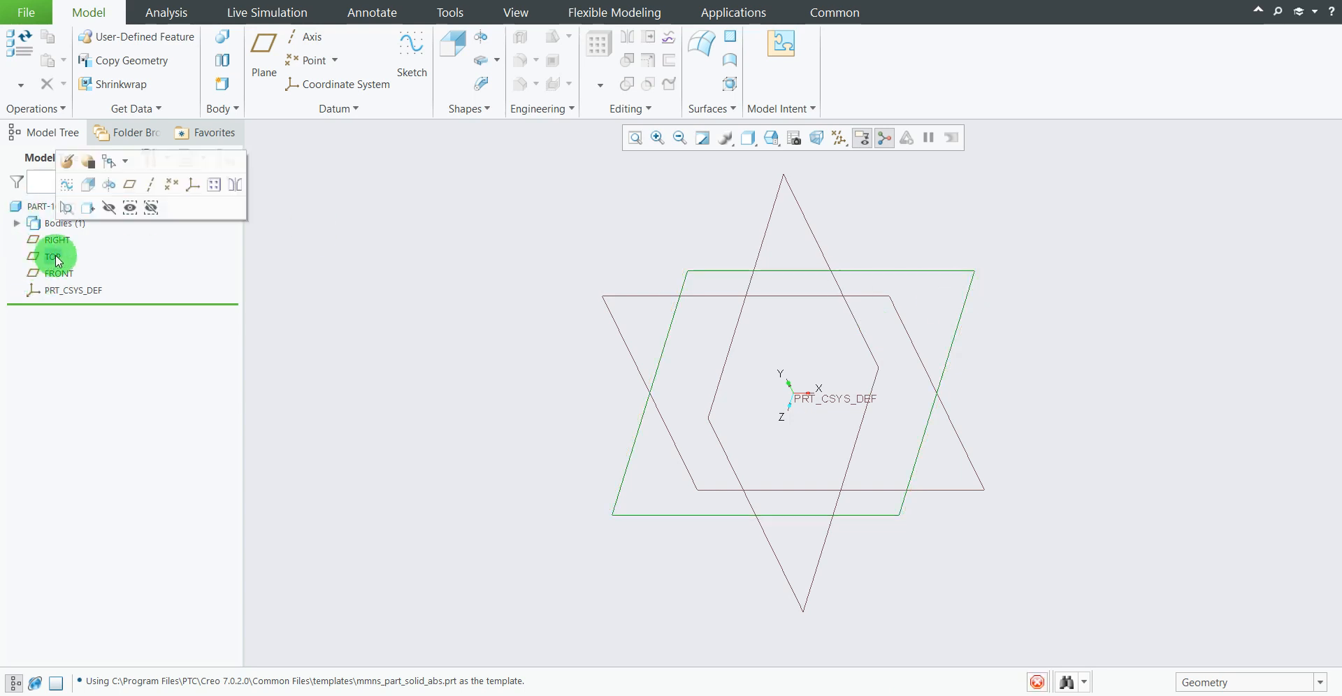
click(450, 40)
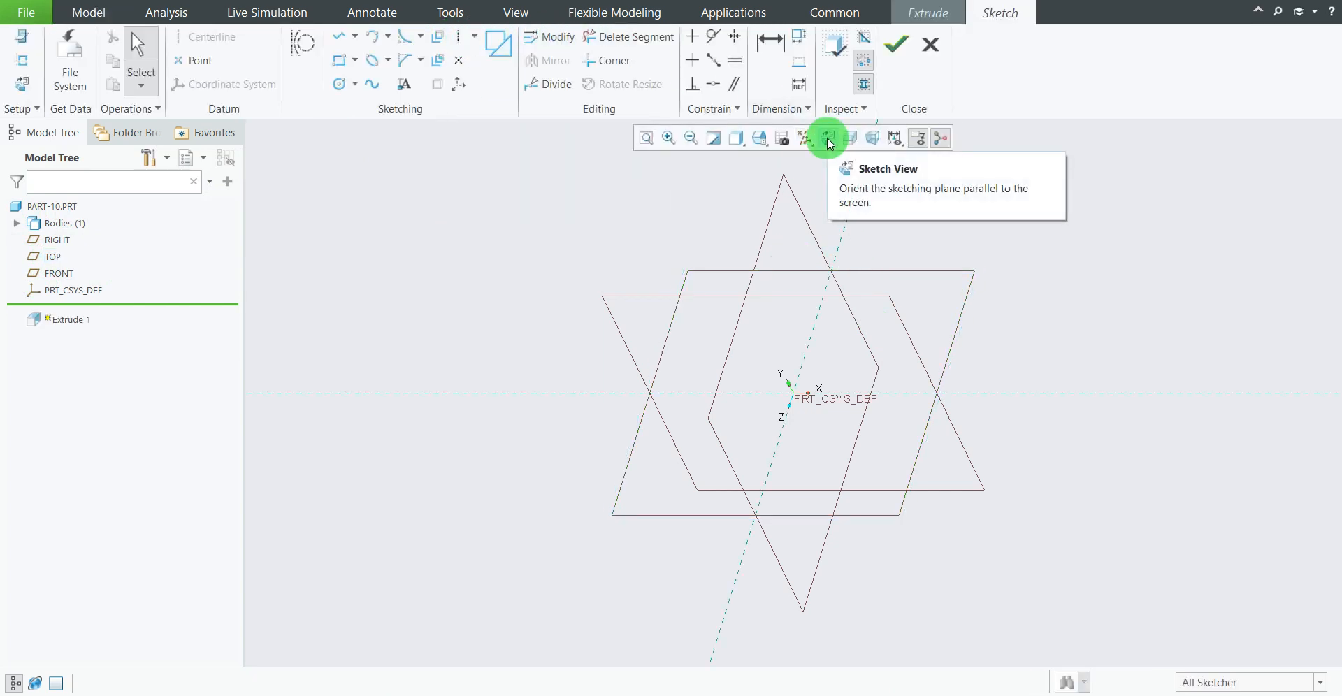
click(828, 139)
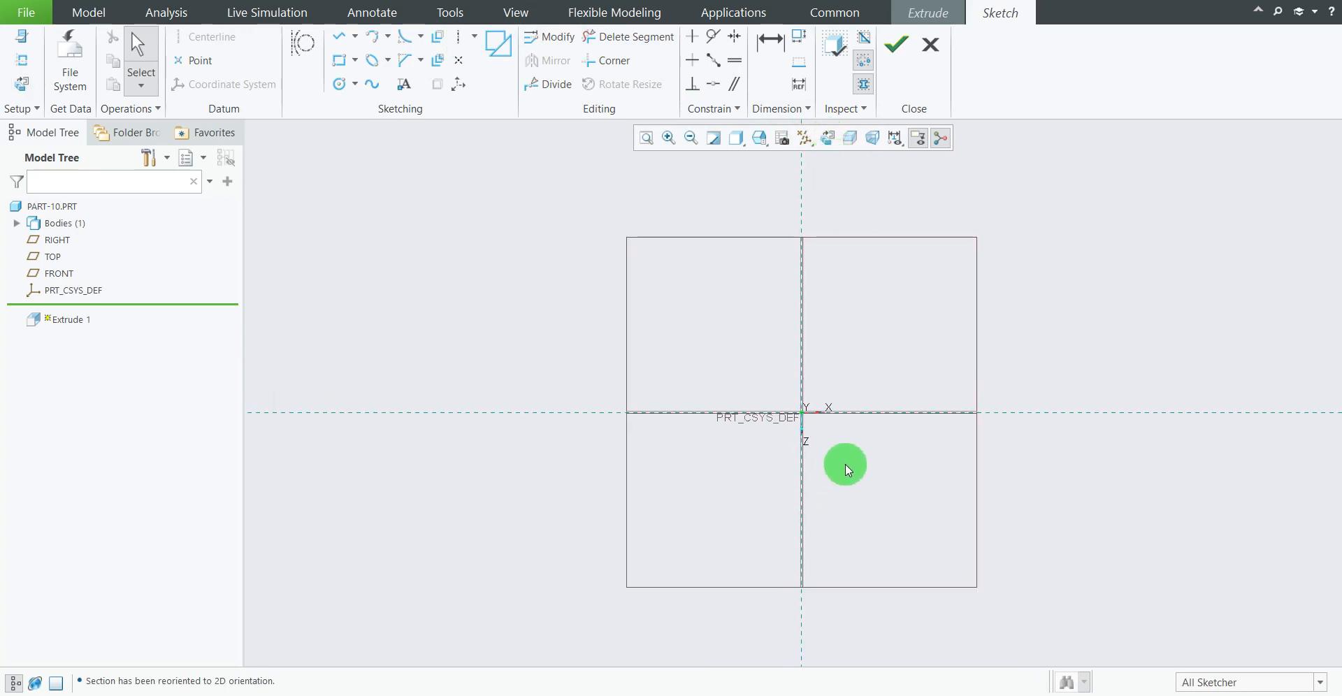
Step: Sketch two concentric circles at the origin, about 228 mm and 162 mm in diameter
click(340, 85)
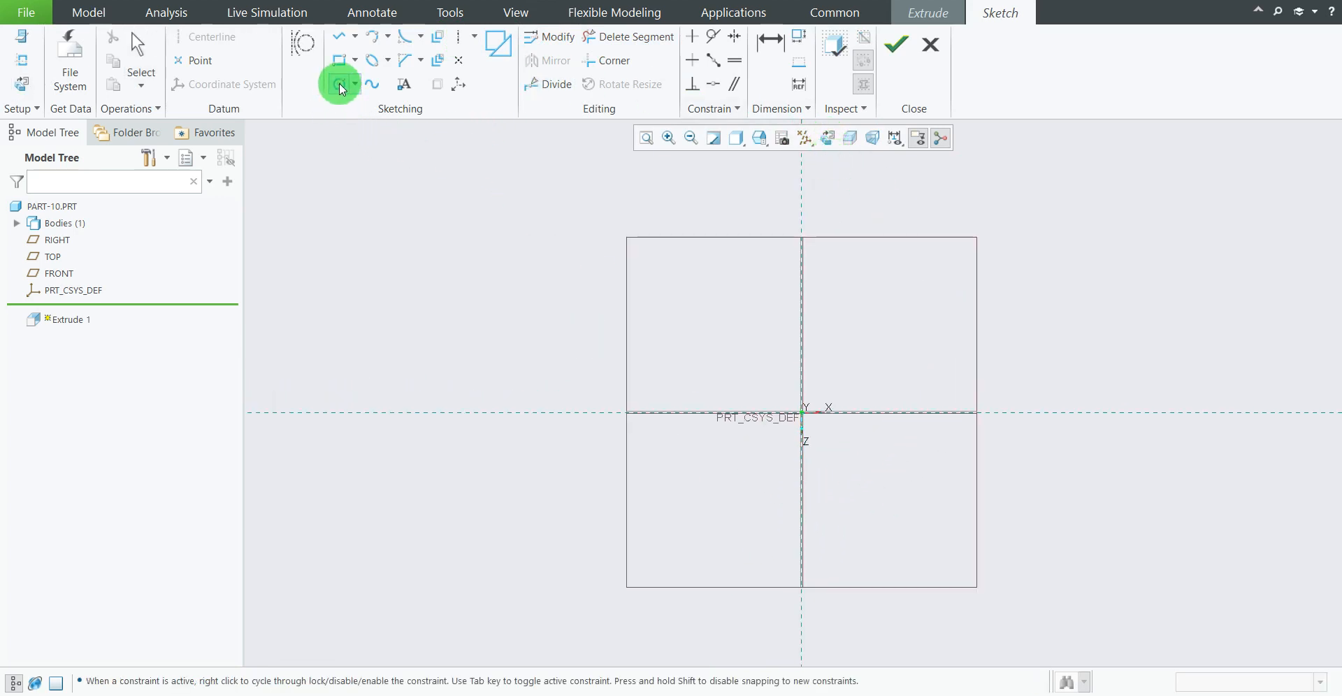
click(802, 414)
click(842, 480)
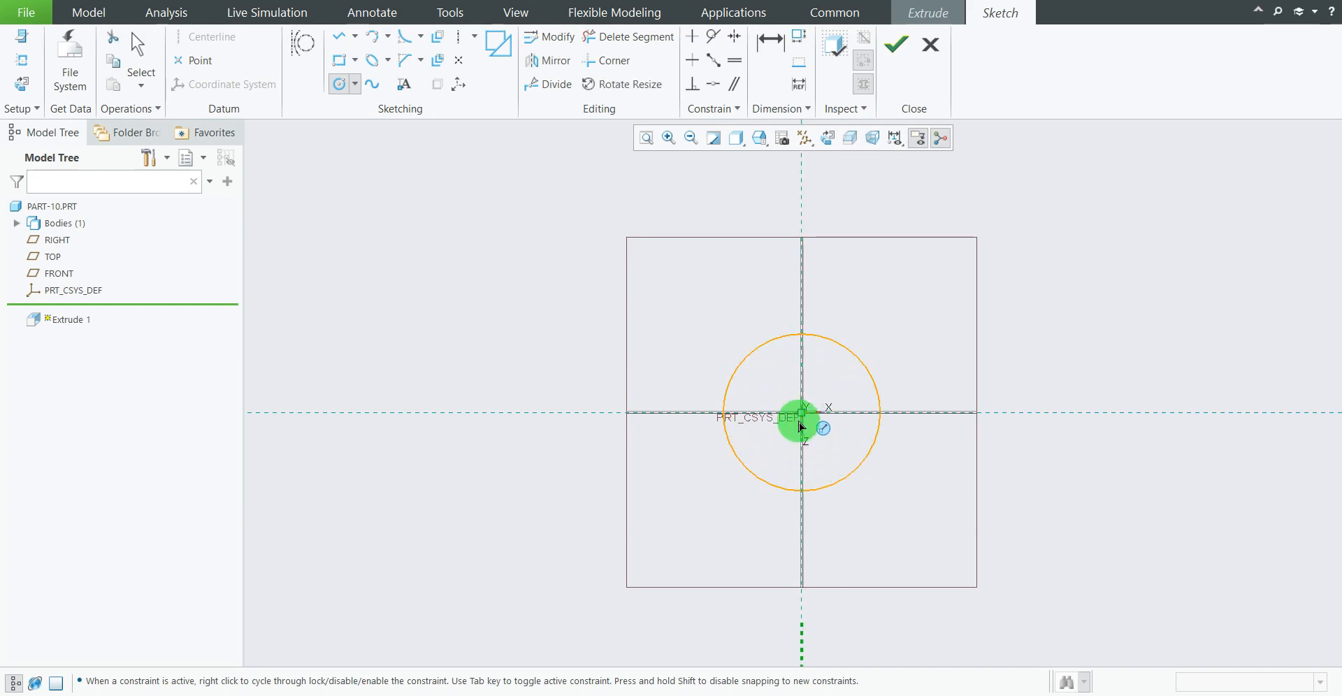
click(802, 413)
click(830, 458)
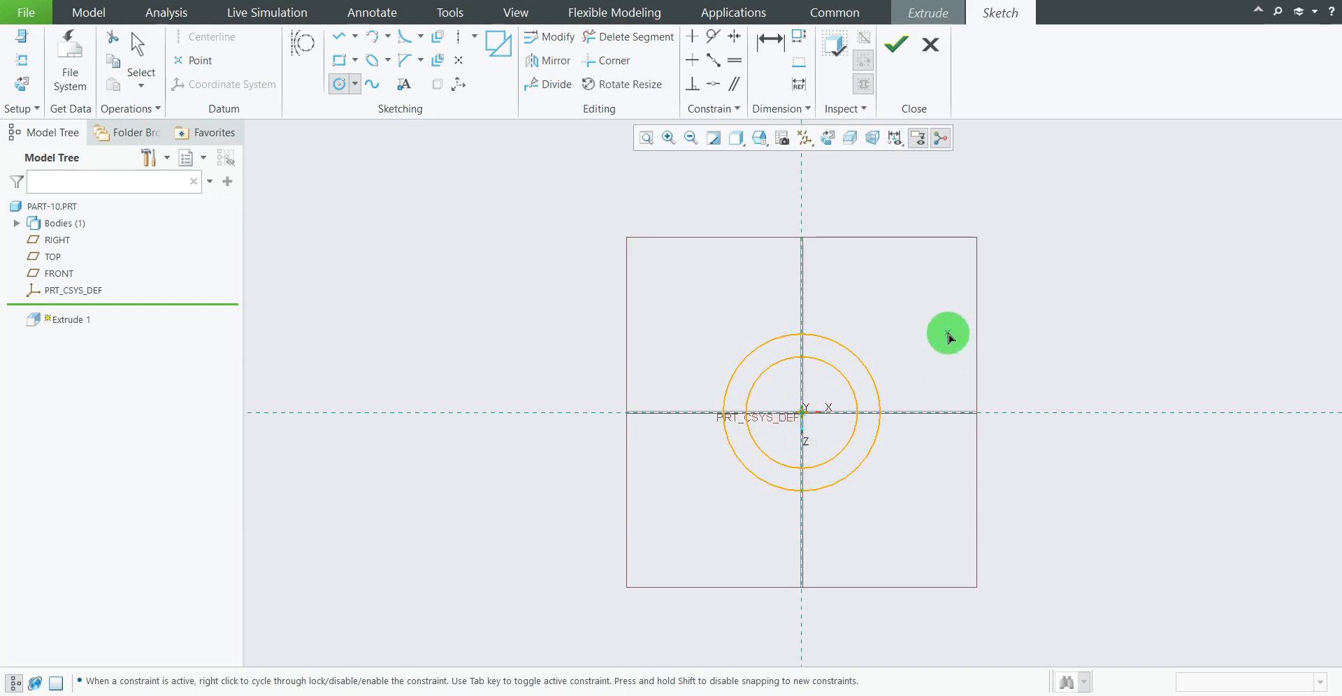
middle_click(946, 333)
scroll(827, 380, down, 1)
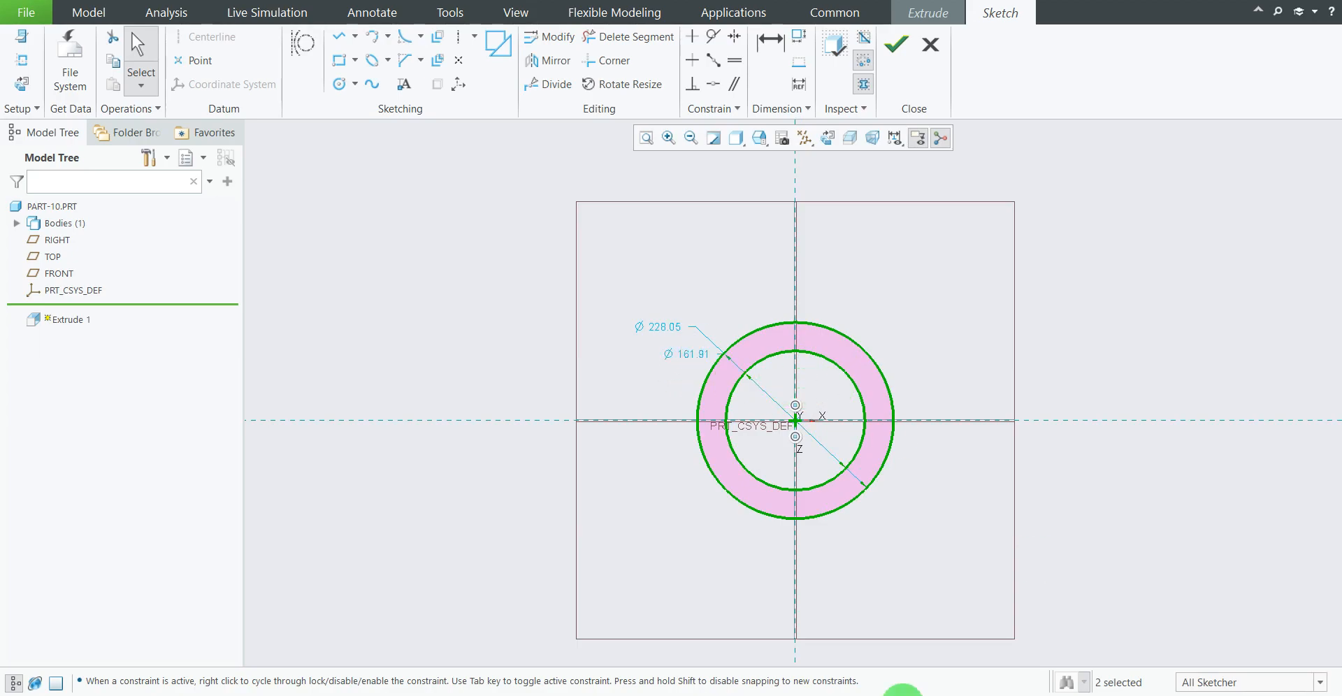
Step: Set the outer circle's diameter to 56 mm and the inner circle's diameter to 32 mm
click(900, 695)
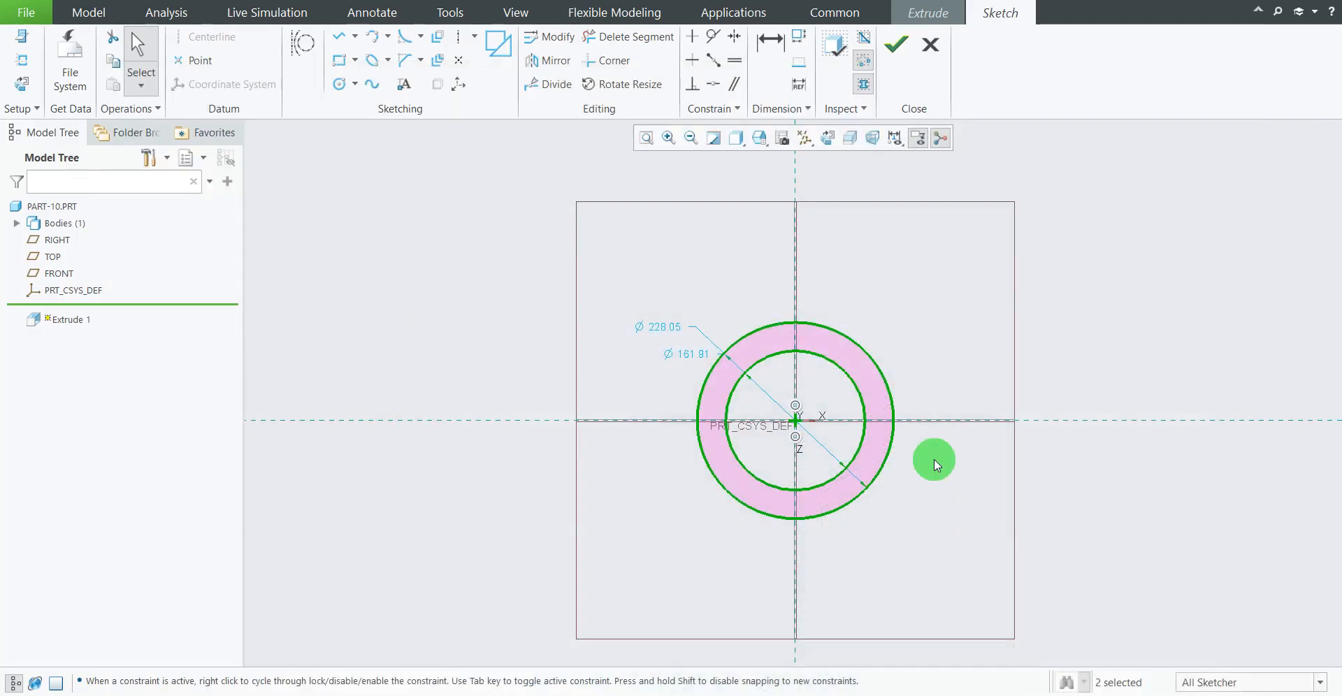
click(927, 695)
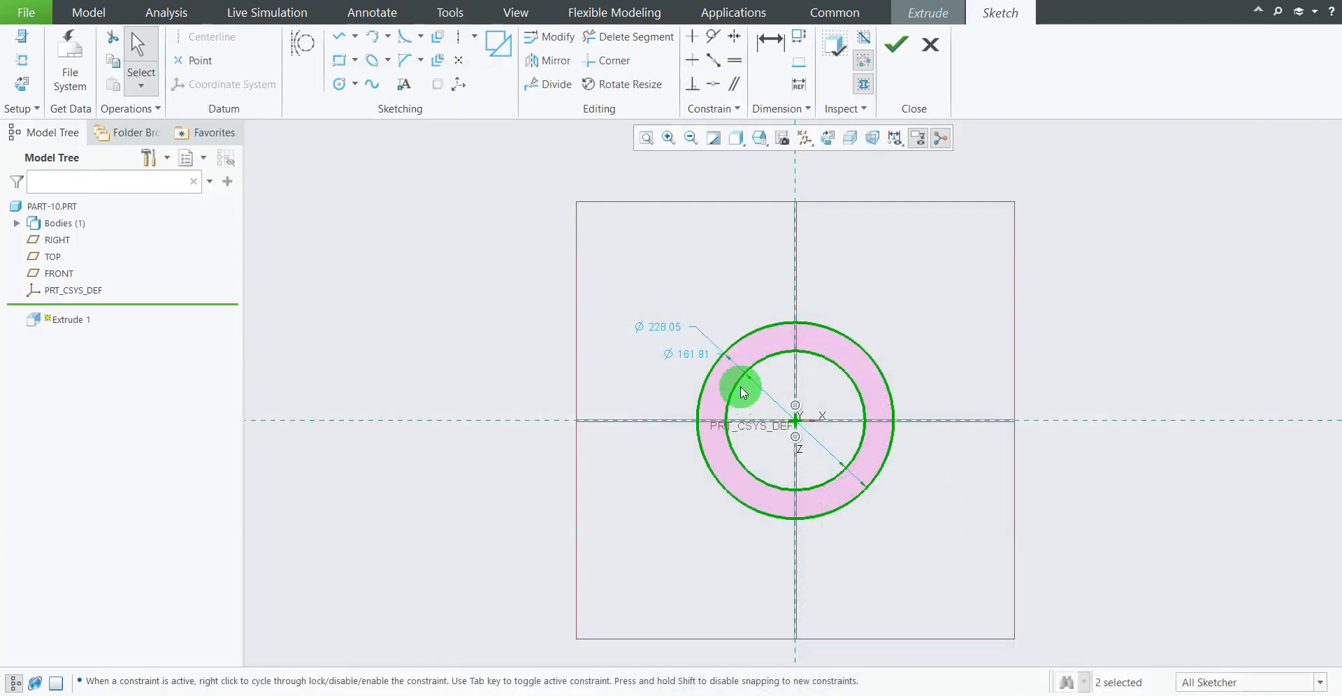
double_click(664, 329)
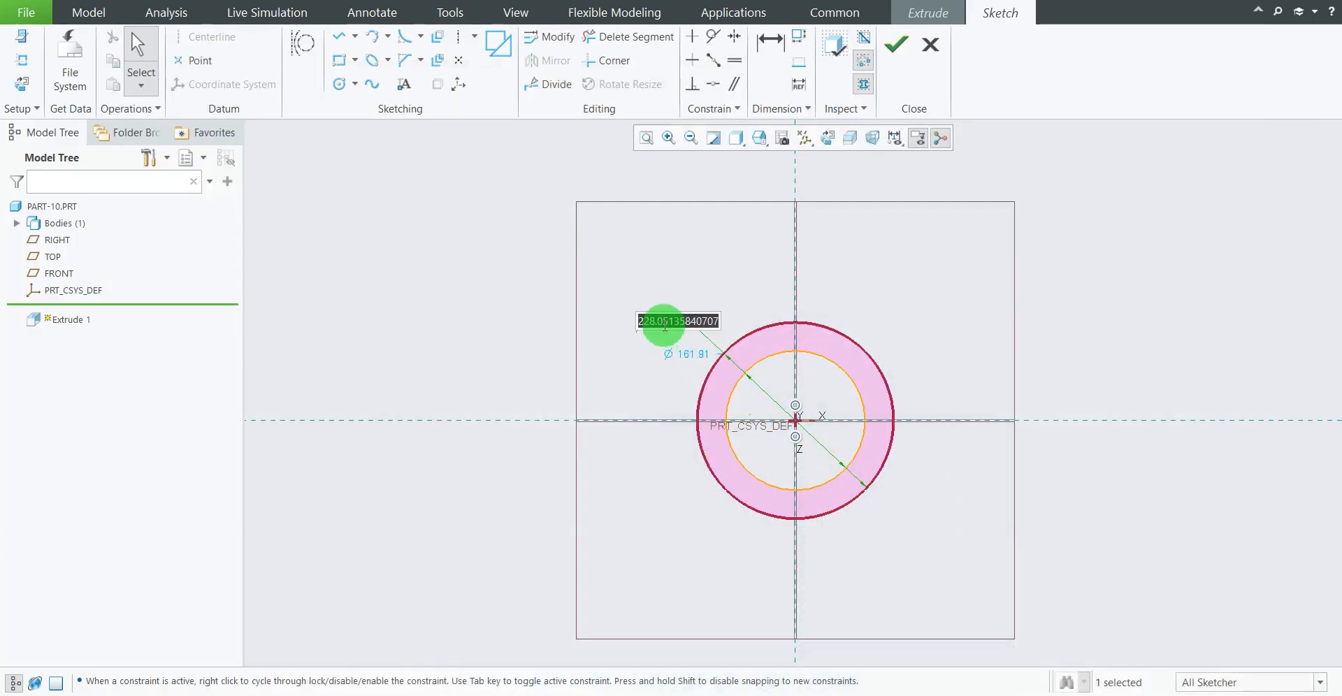
text(55)
key(Return)
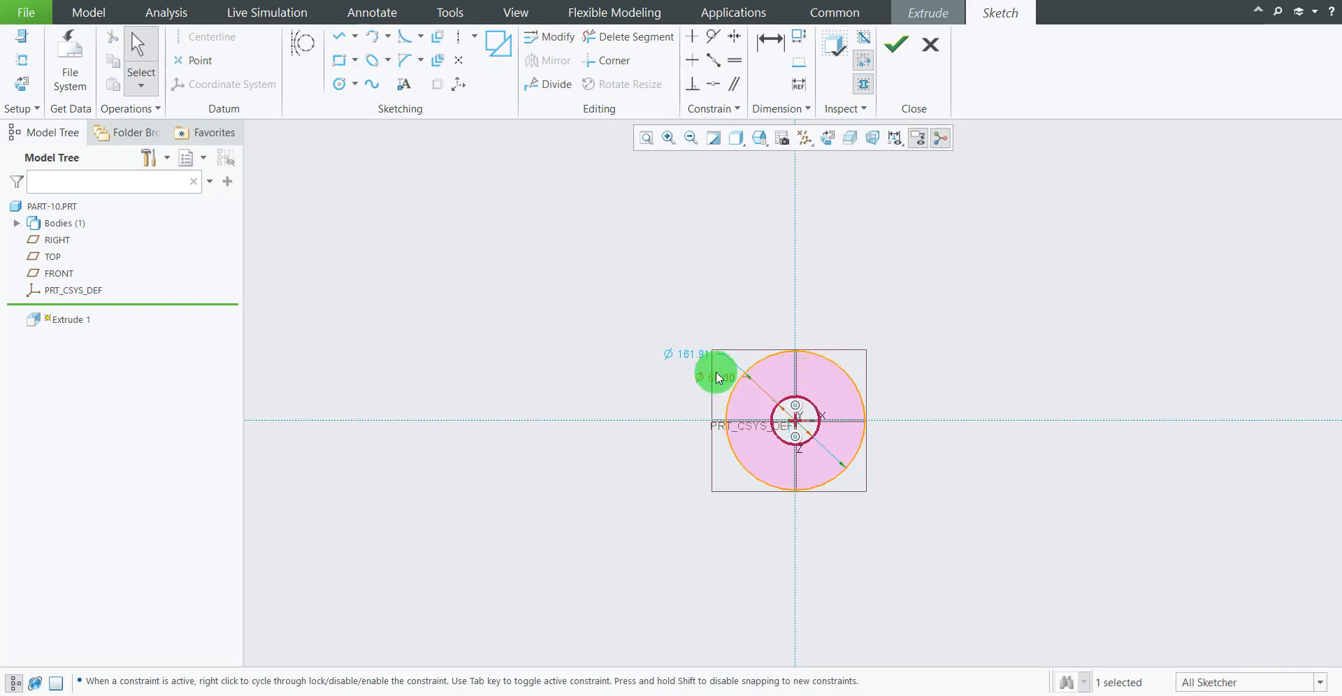
scroll(716, 377, down, 3)
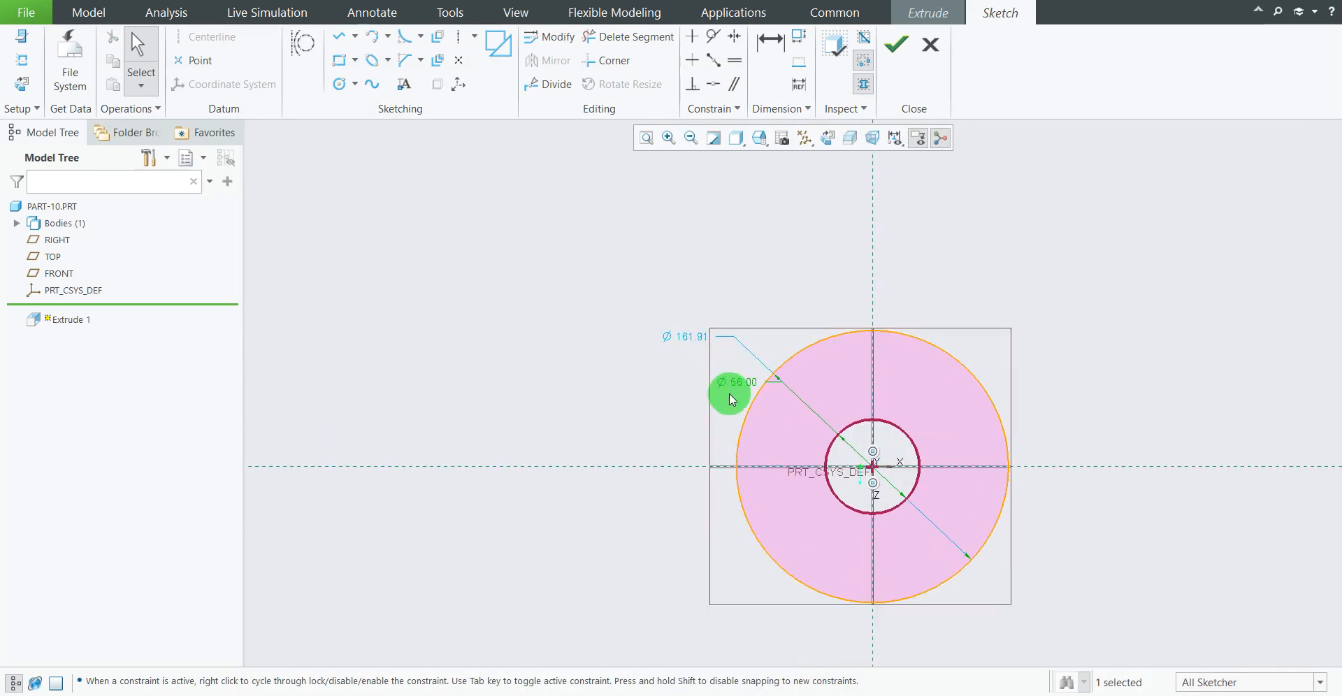
double_click(686, 336)
text(32)
key(Return)
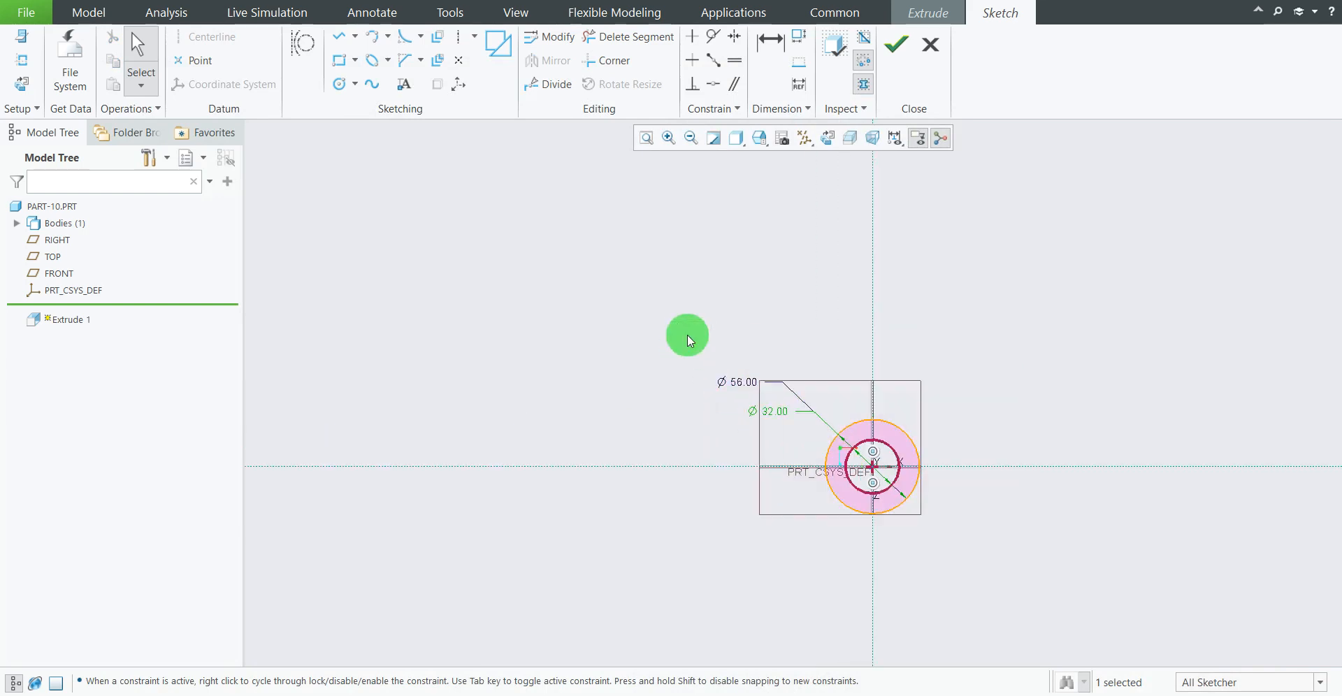
Step: Move the two circle diameter dimensions closer to the circles so they are easy to read
scroll(776, 376, down, 1)
scroll(1009, 575, up, 2)
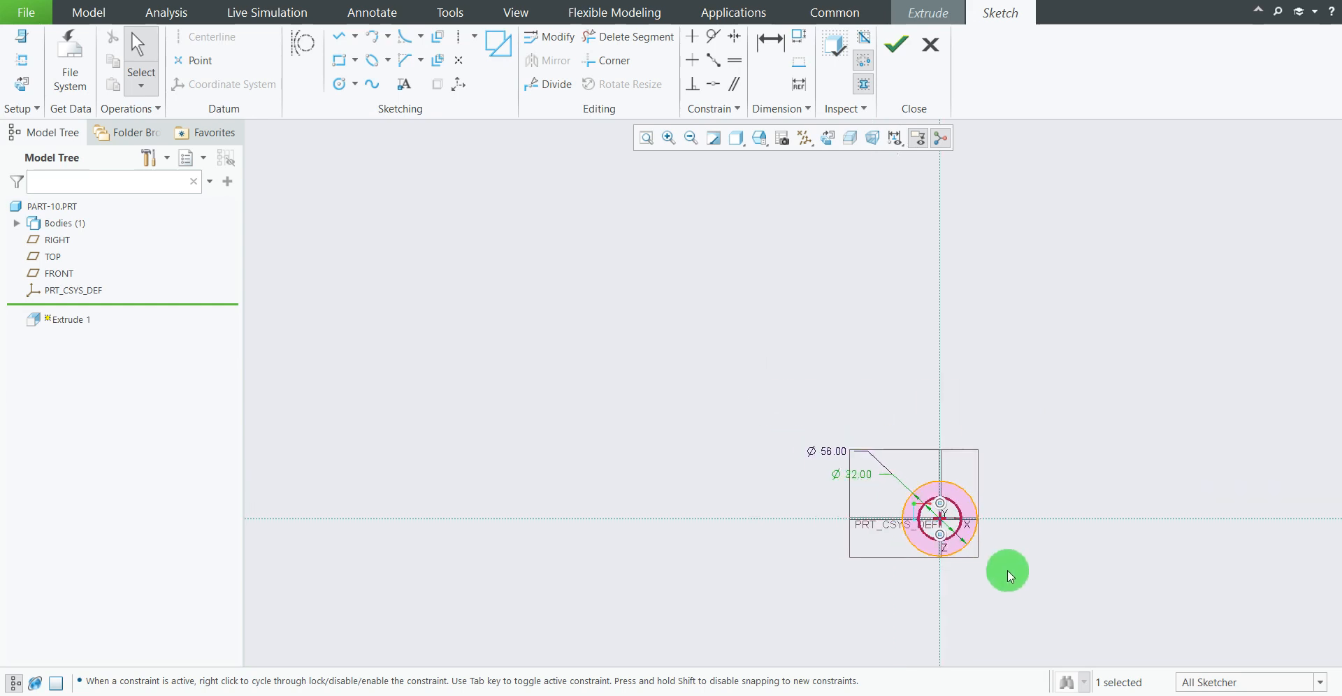
scroll(1118, 594, down, 1)
scroll(1069, 587, down, 2)
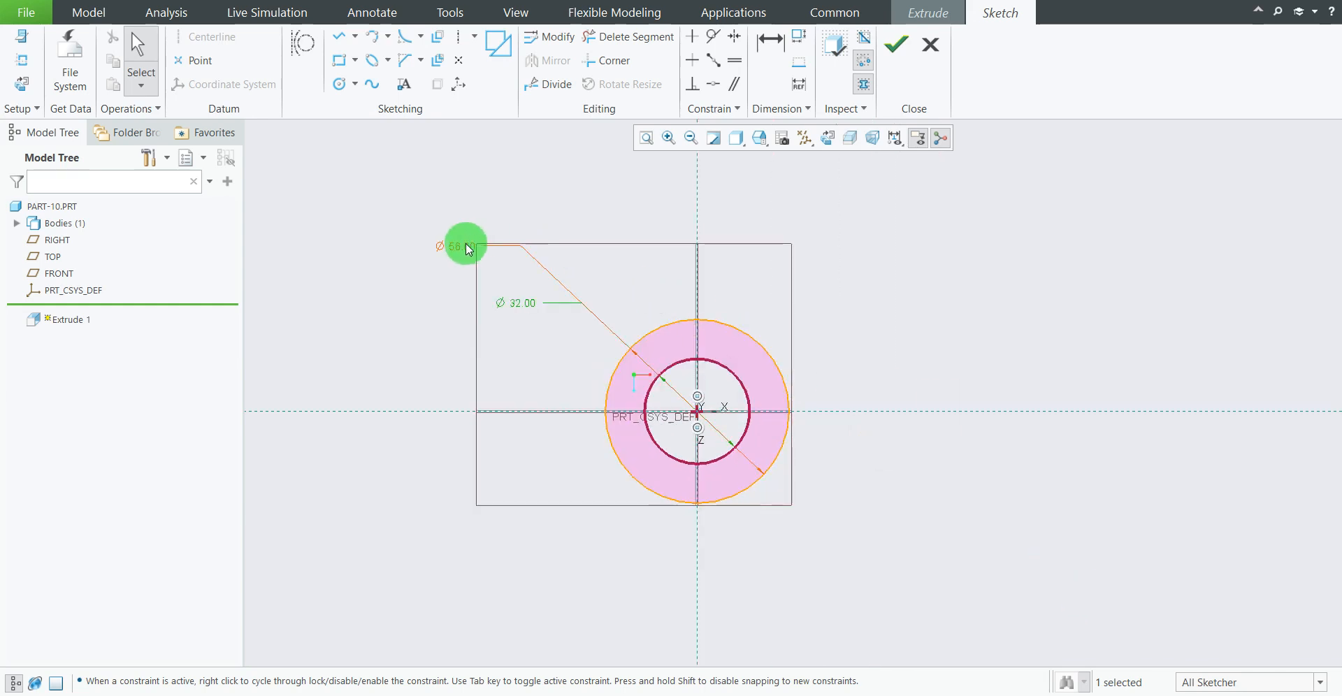
mouse_move(466, 244)
mouse_down()
mouse_move(529, 253)
mouse_move(558, 358)
mouse_move(574, 348)
mouse_up()
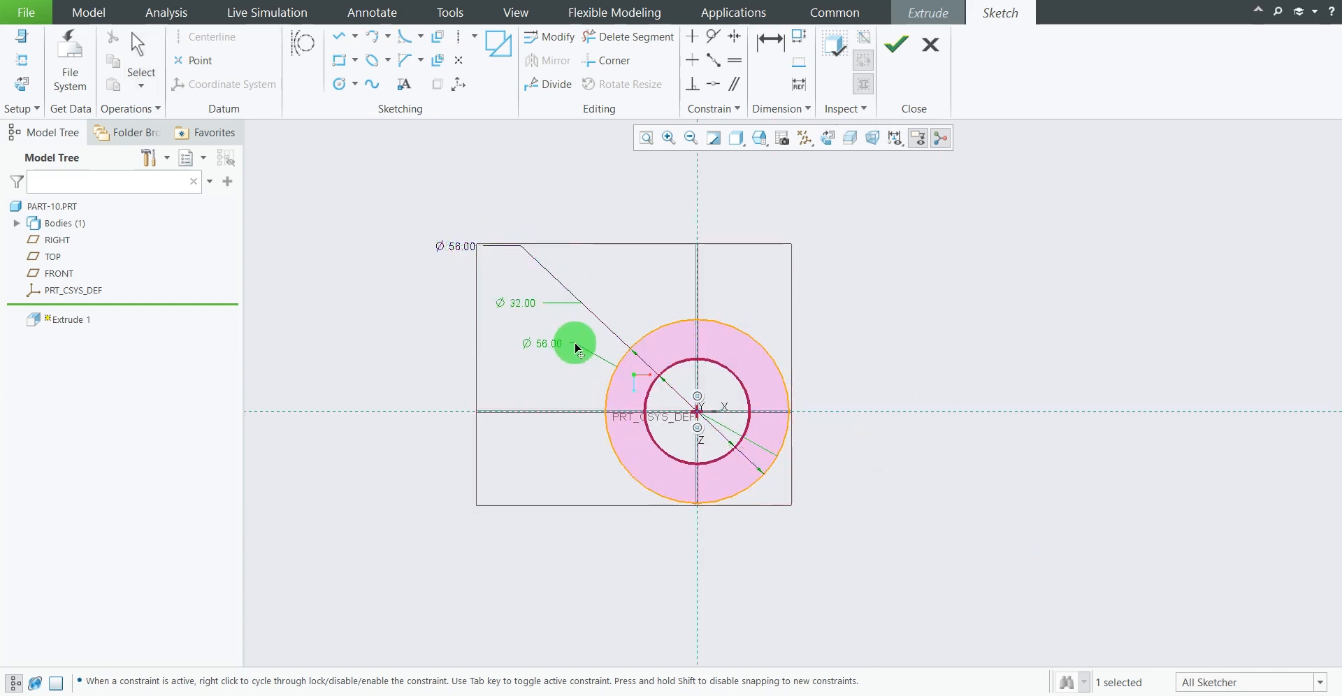
mouse_move(513, 302)
mouse_down()
mouse_move(551, 297)
mouse_move(586, 318)
mouse_up()
scroll(640, 412, down, 1)
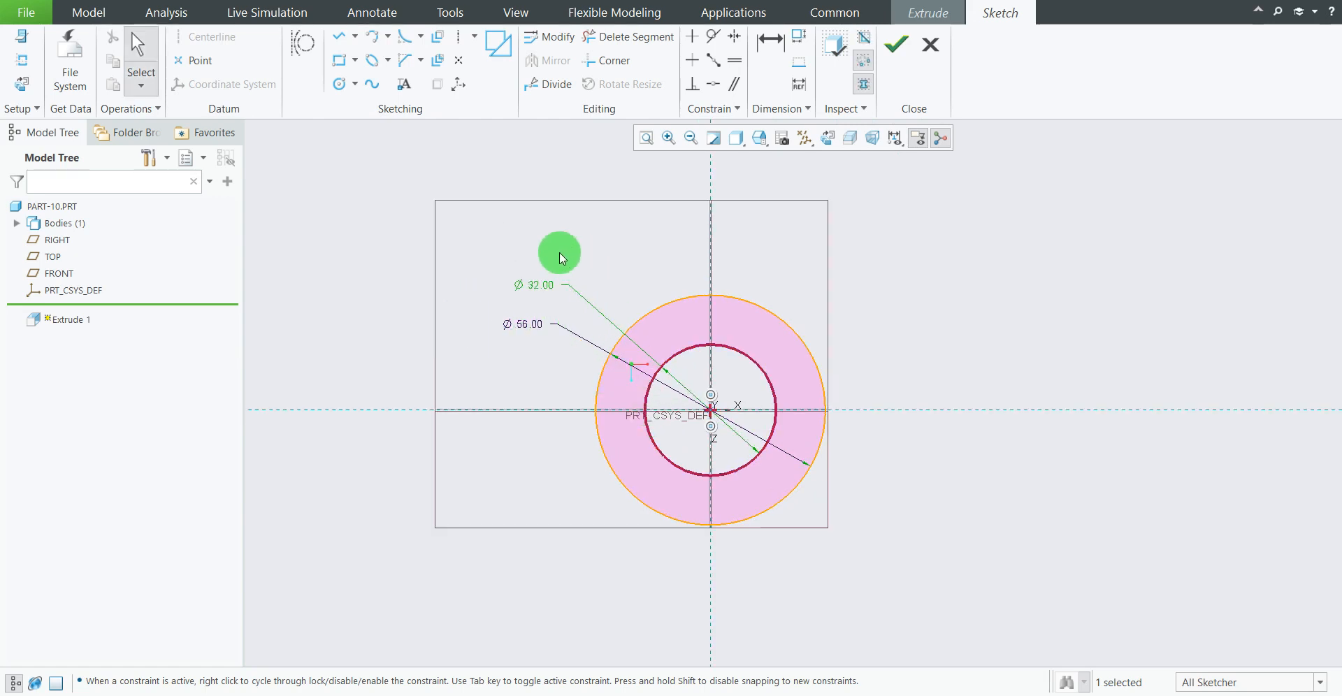
scroll(706, 347, down, 2)
scroll(706, 434, up, 2)
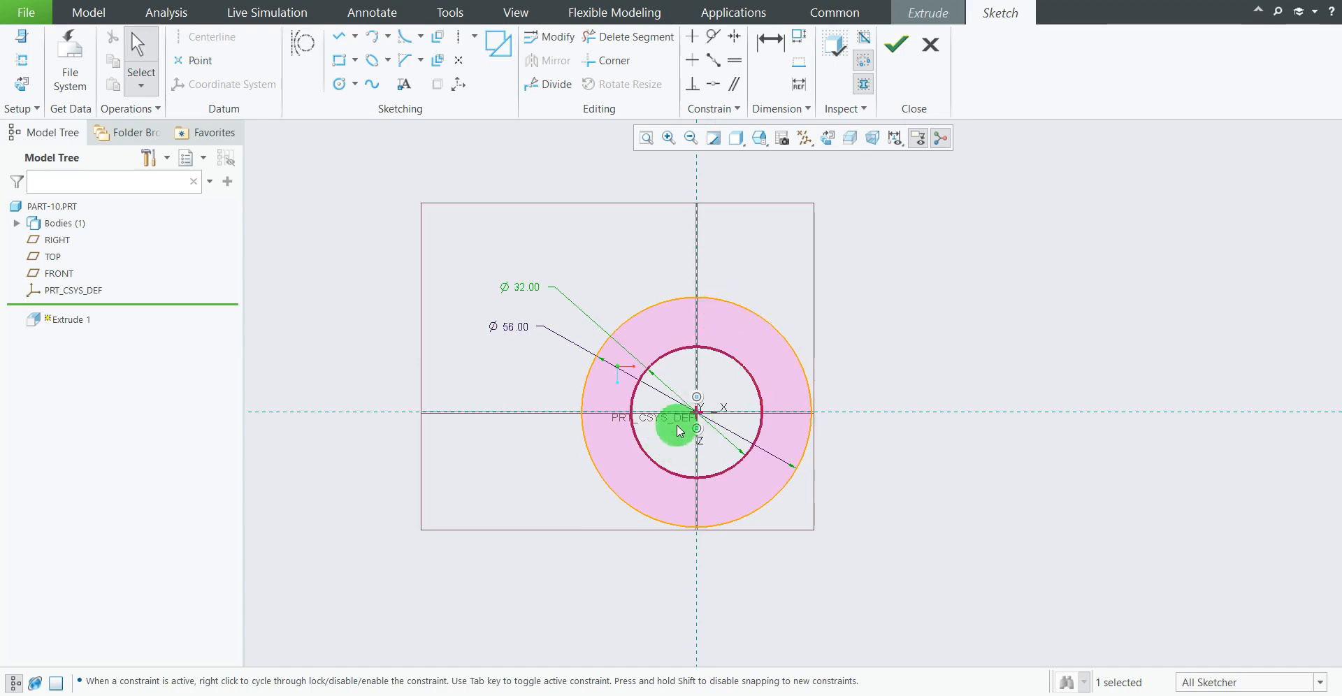
Step: Consult the reference drawing and sketch a vertical line about 20 mm long from the inner circle past the outer circle, just left of the vertical axis
click(882, 694)
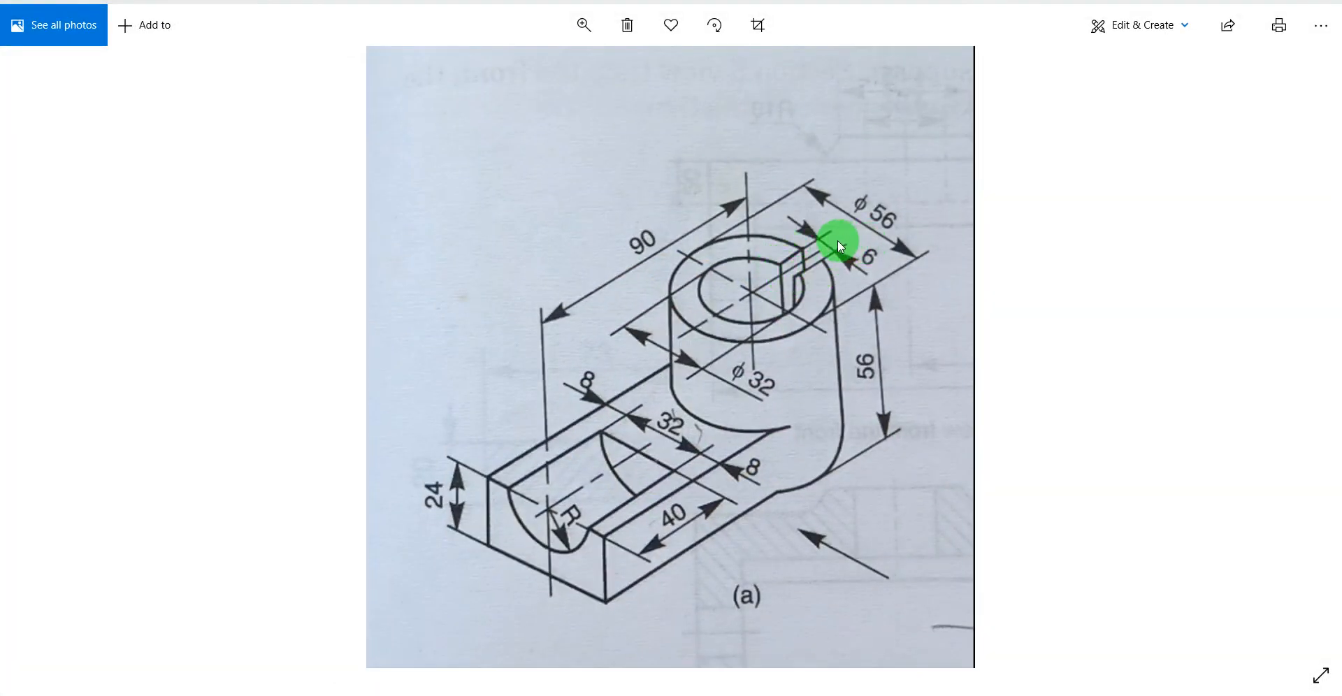
click(881, 695)
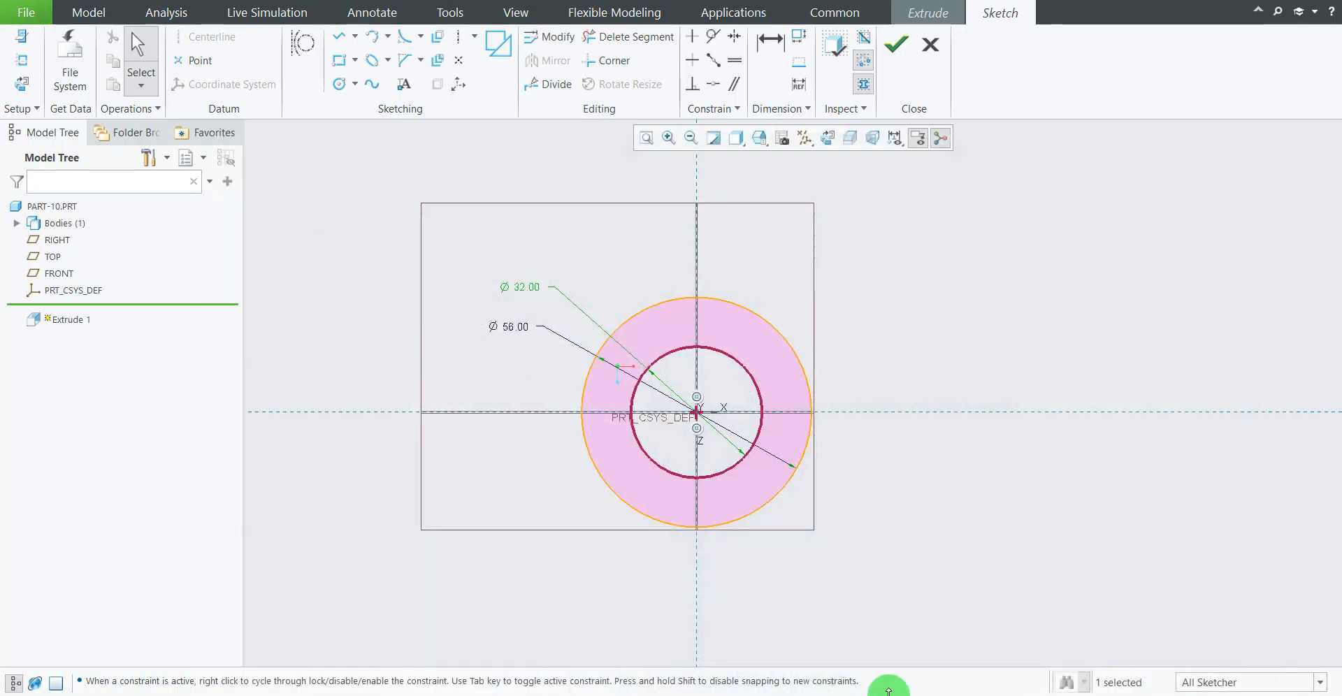
scroll(616, 372, up, 3)
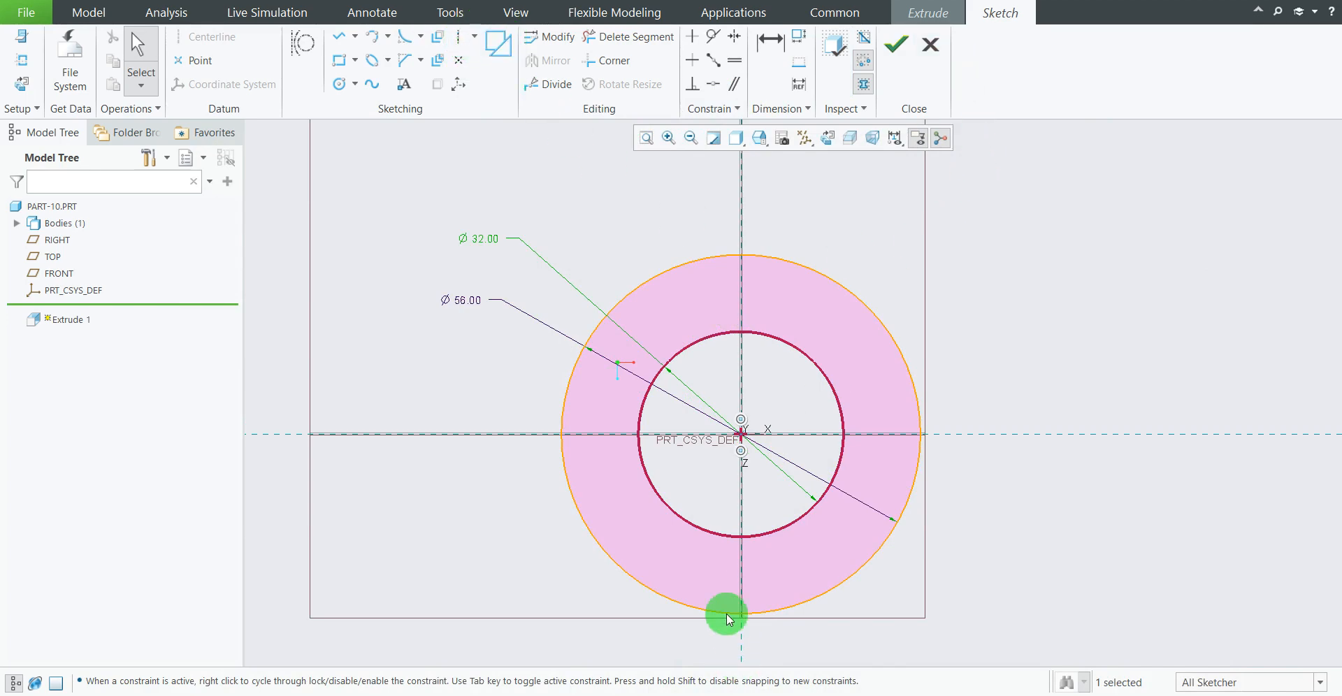
scroll(726, 559, down, 3)
scroll(749, 545, up, 5)
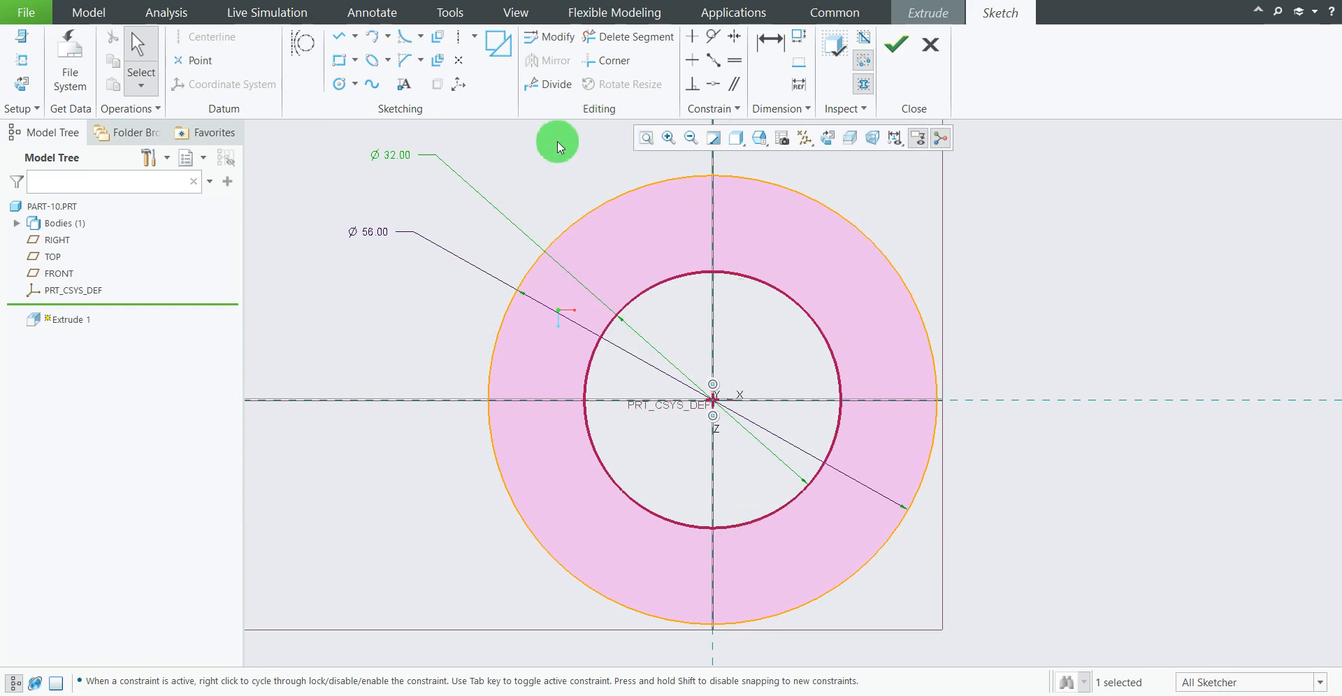
scroll(653, 354, down, 4)
scroll(721, 190, up, 2)
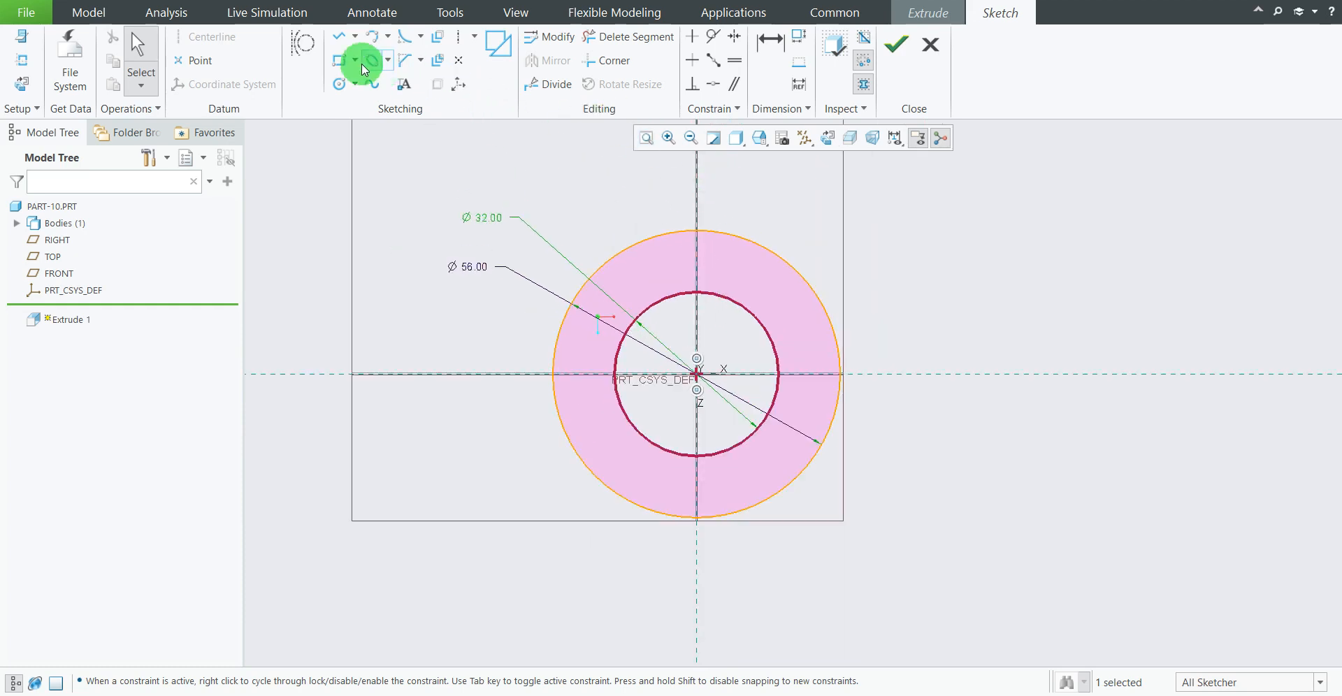
click(341, 39)
scroll(686, 204, up, 2)
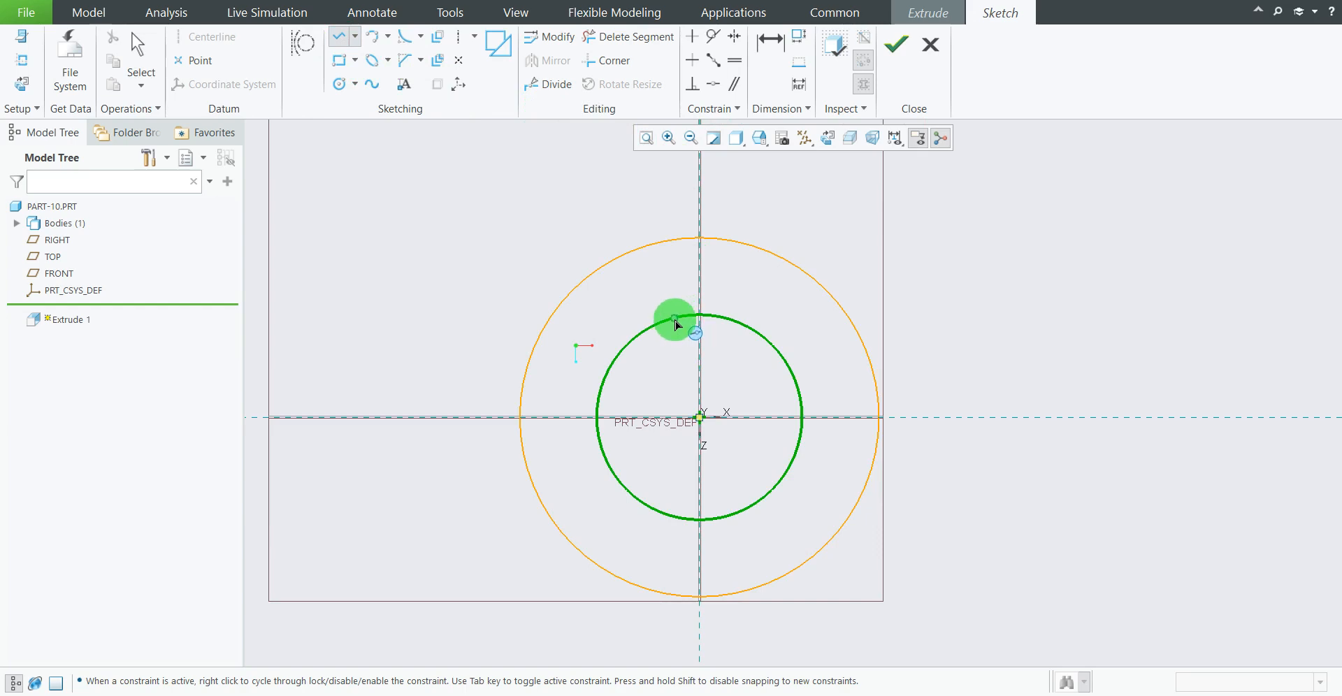
click(675, 318)
click(673, 187)
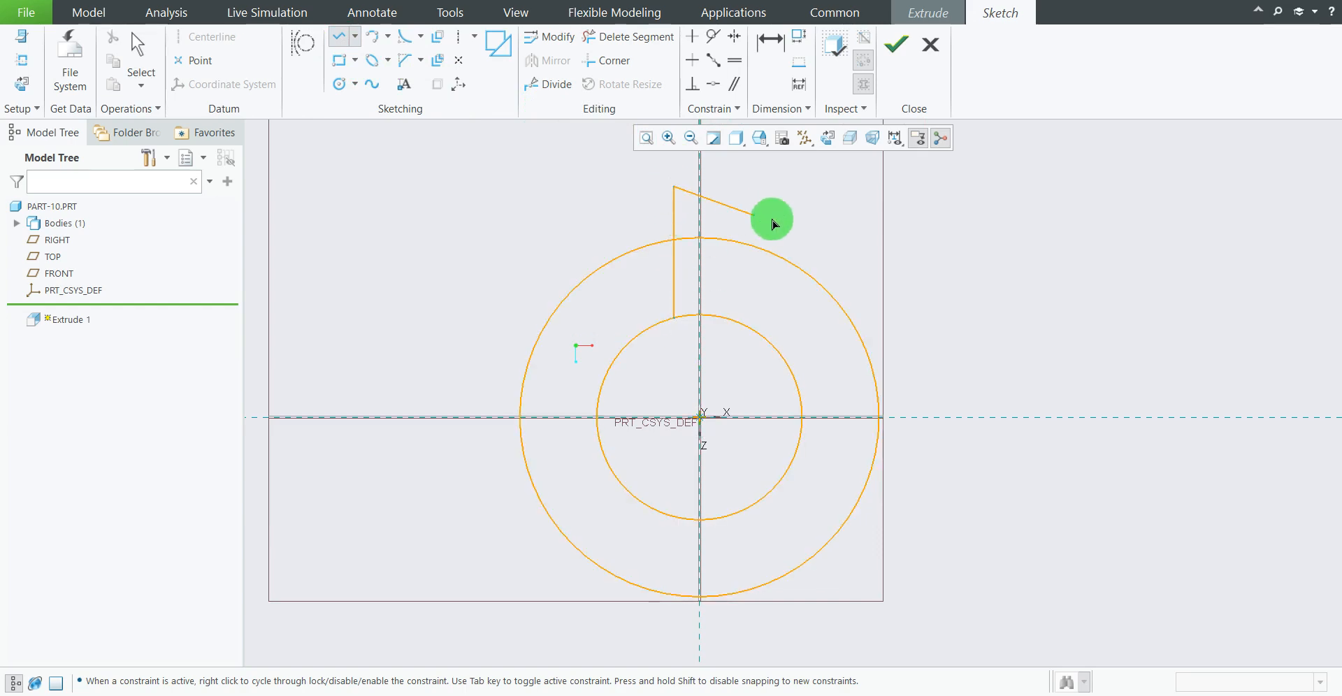
middle_click(799, 209)
middle_click(799, 208)
Step: Set the distance between the vertical line and the vertical reference axis to 3 mm
scroll(656, 301, up, 4)
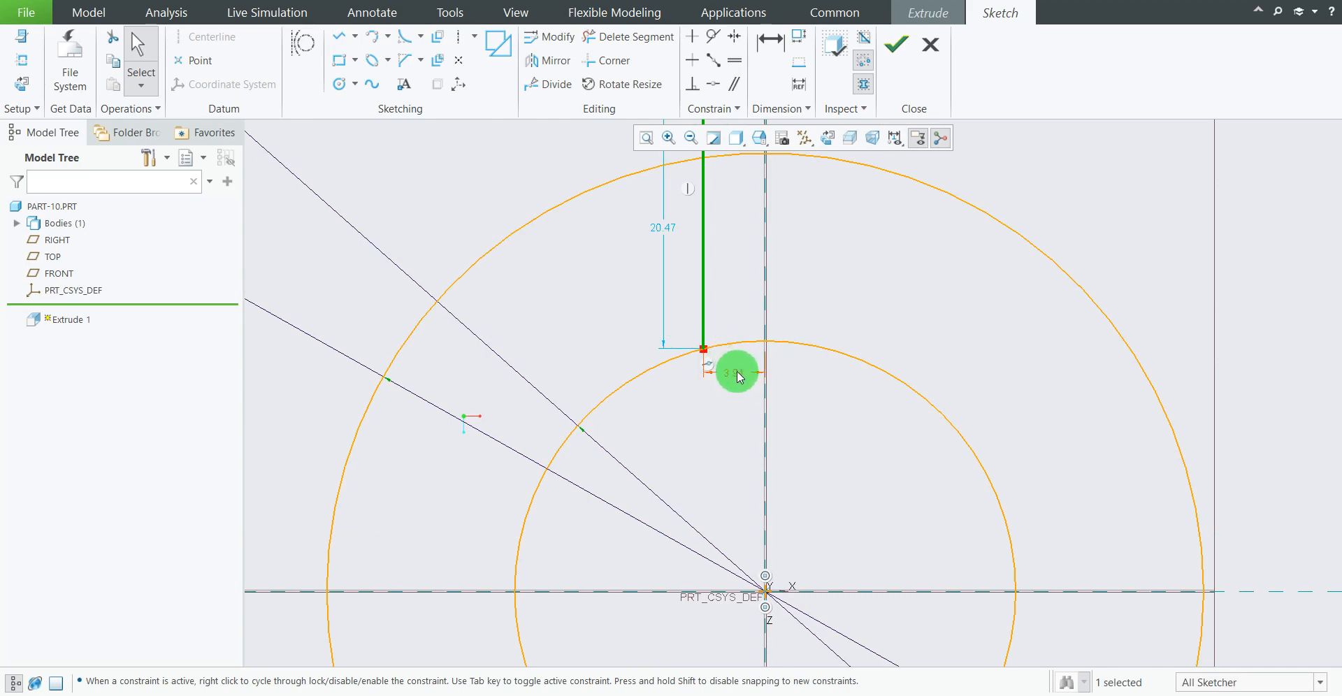
double_click(739, 375)
text(3)
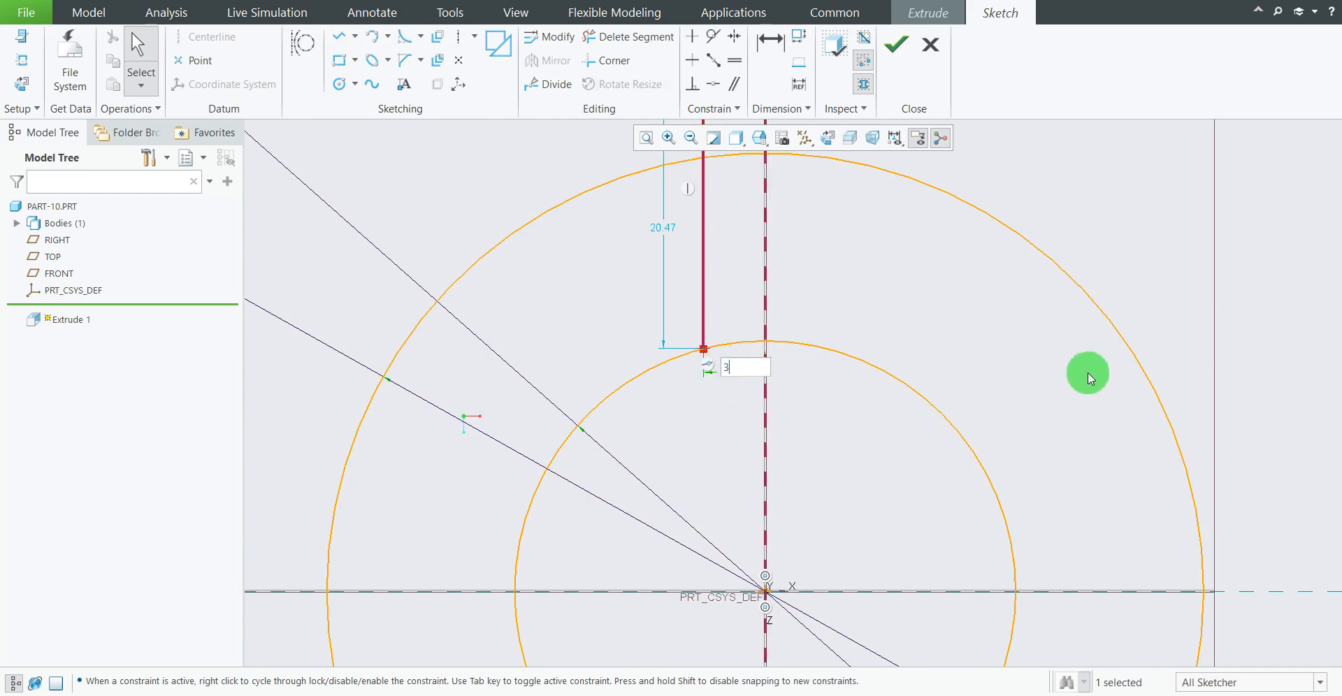
key(Return)
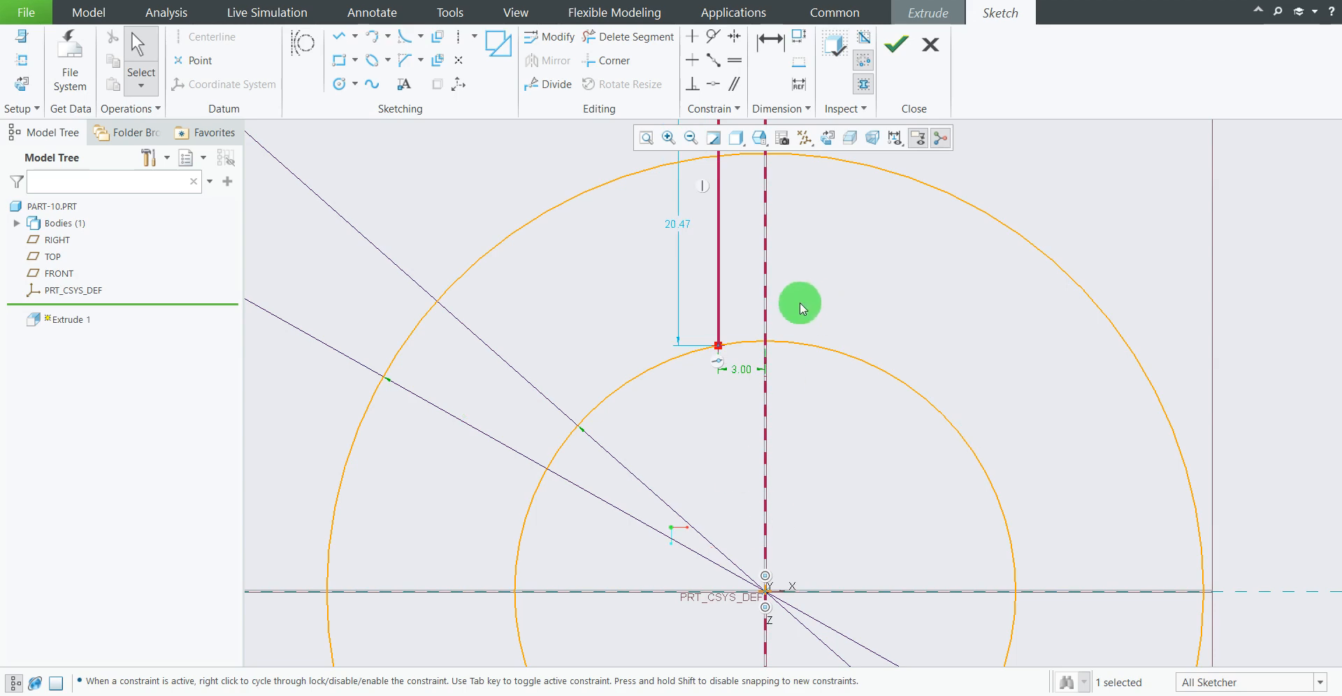
scroll(782, 328, down, 3)
scroll(796, 318, down, 3)
click(1070, 186)
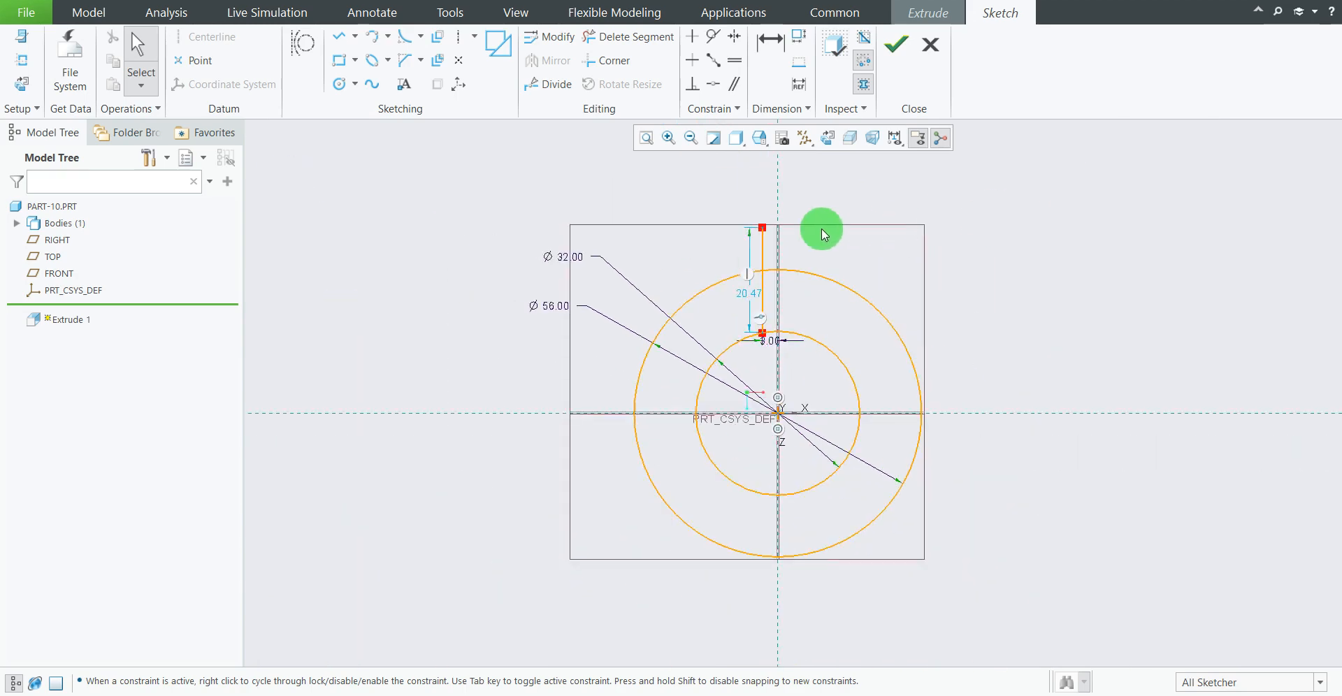
Step: Offset the vertical line by 6 mm across the vertical axis to form the other side of the slot, after checking the reference drawing
scroll(810, 244, up, 2)
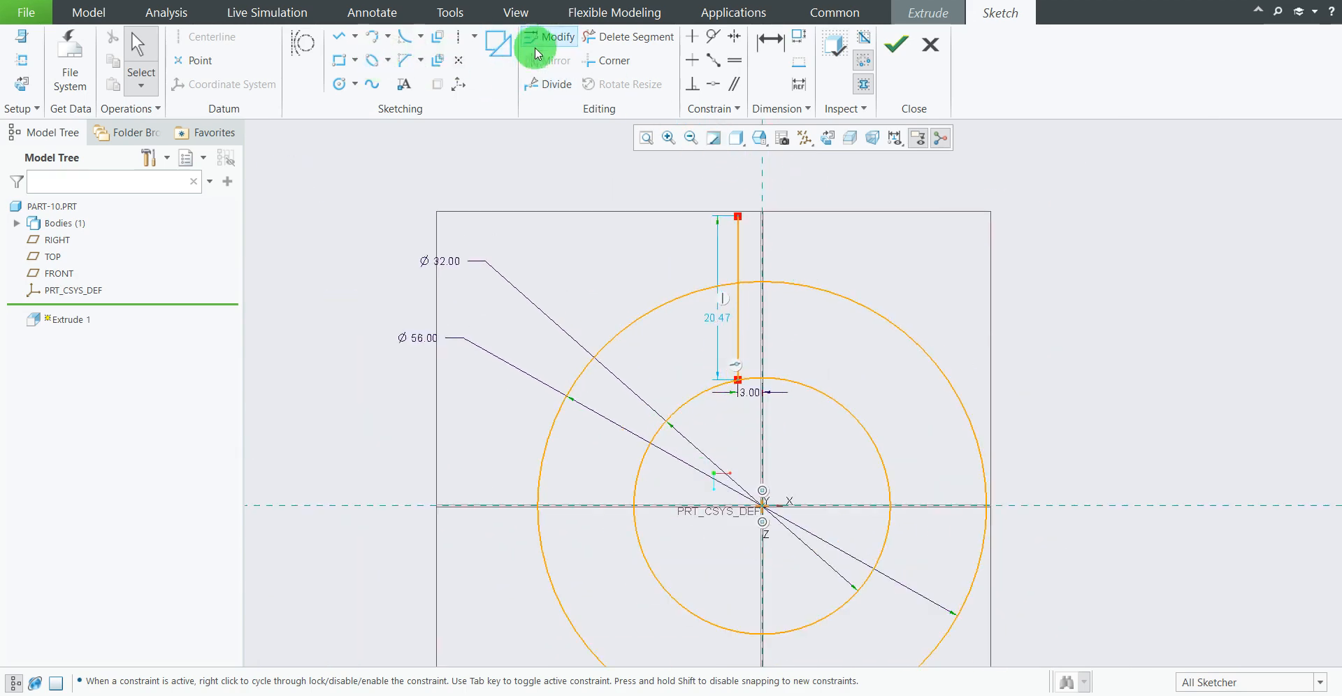
click(440, 43)
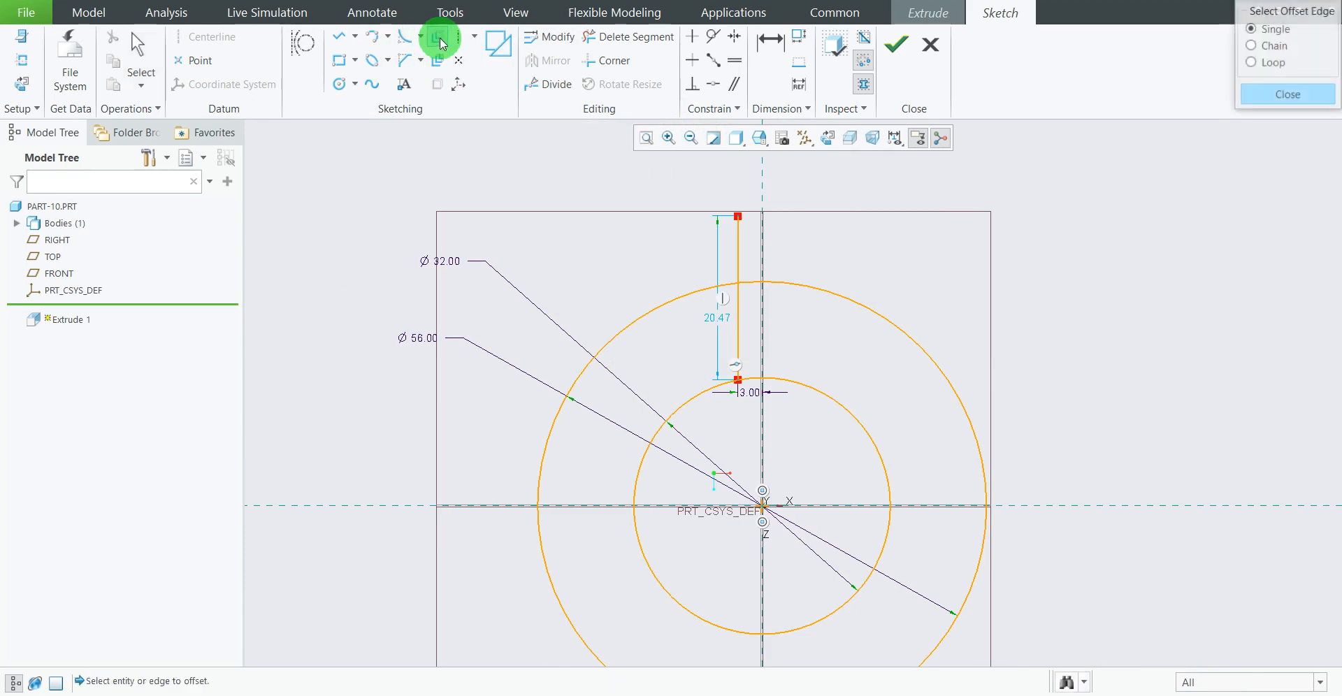
click(742, 270)
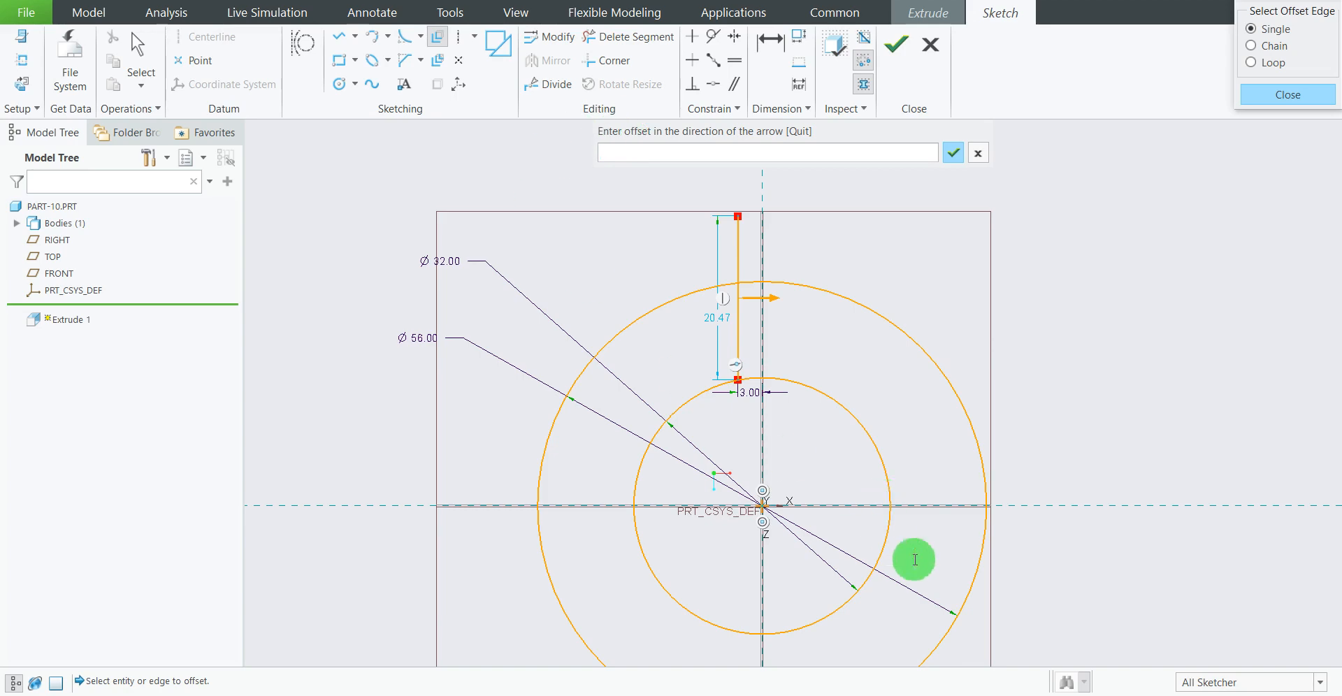
click(891, 695)
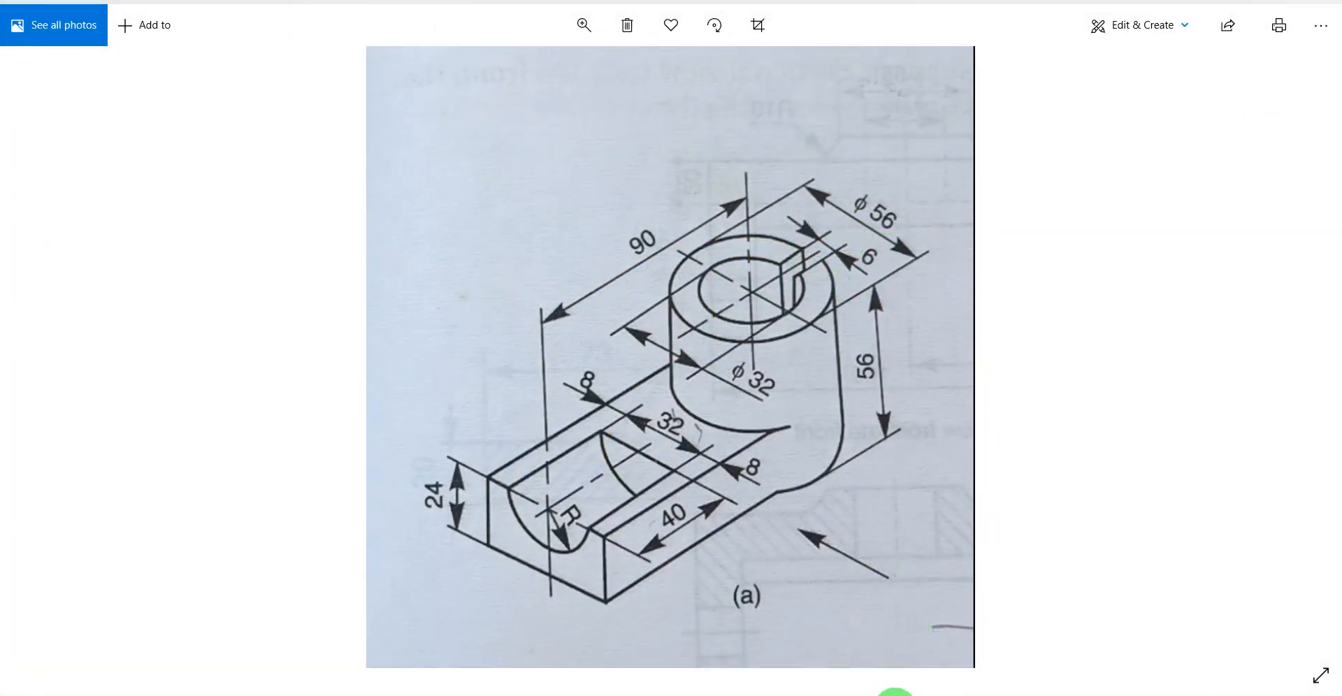
click(892, 693)
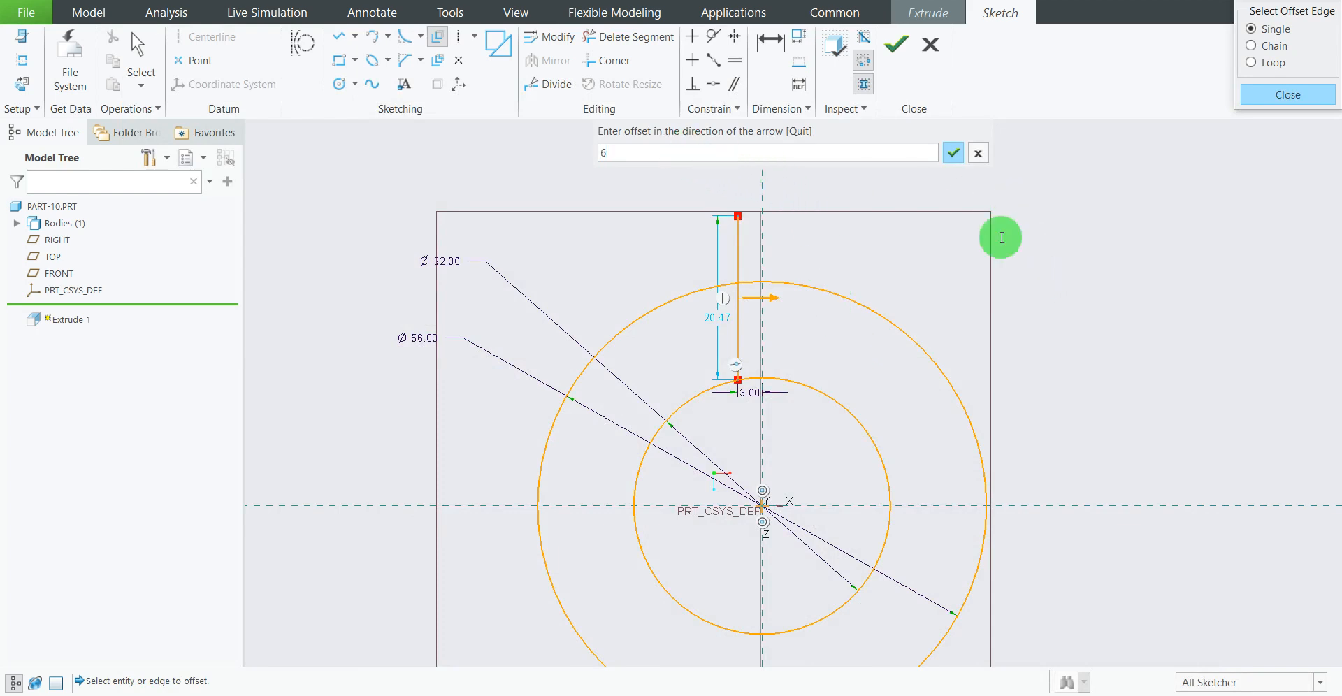
click(954, 153)
scroll(760, 315, up, 4)
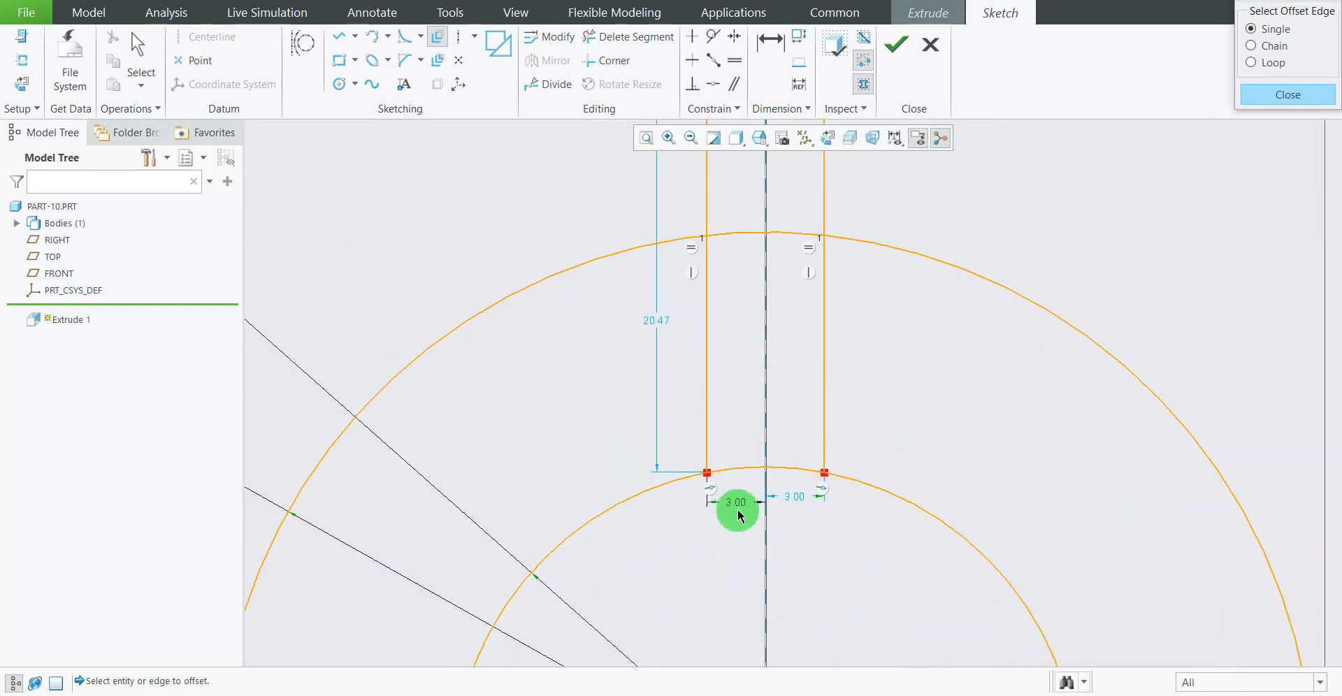
Step: Trim the line ends beyond the outer circle and the circle arcs between the two lines to open the slot, and finish the sketch
scroll(794, 536, down, 2)
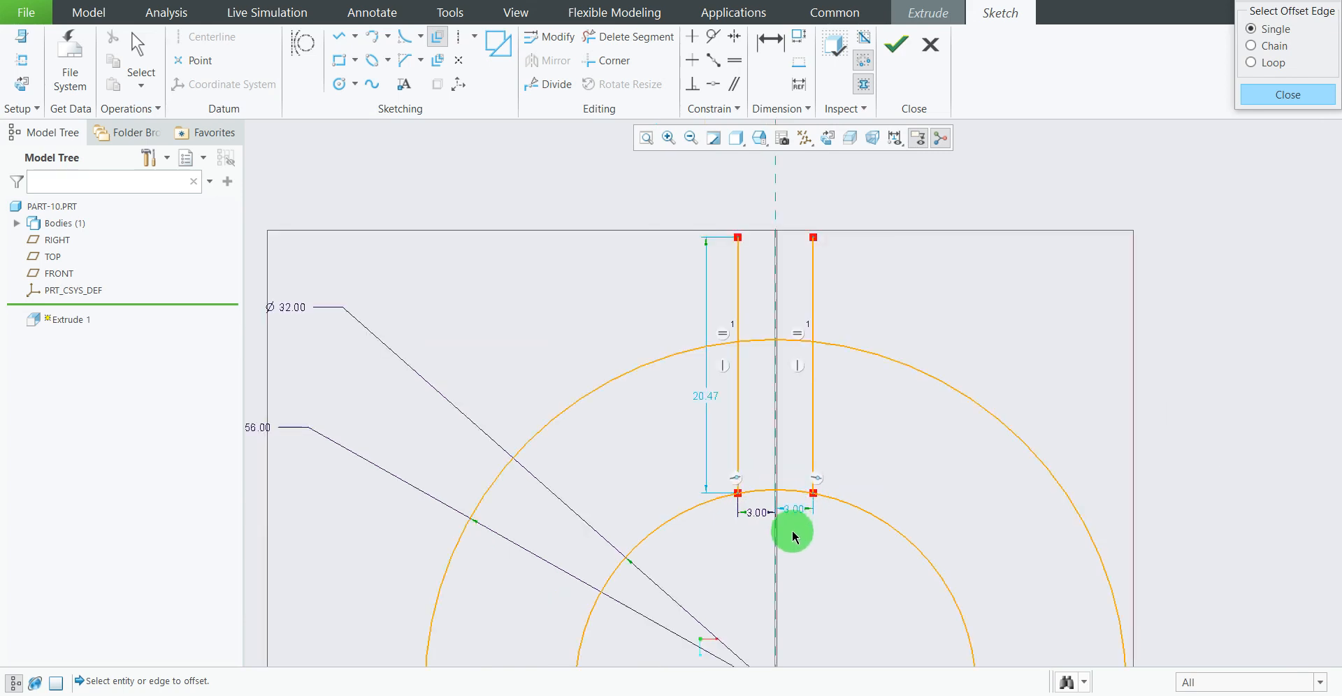
scroll(779, 400, down, 1)
scroll(819, 378, up, 1)
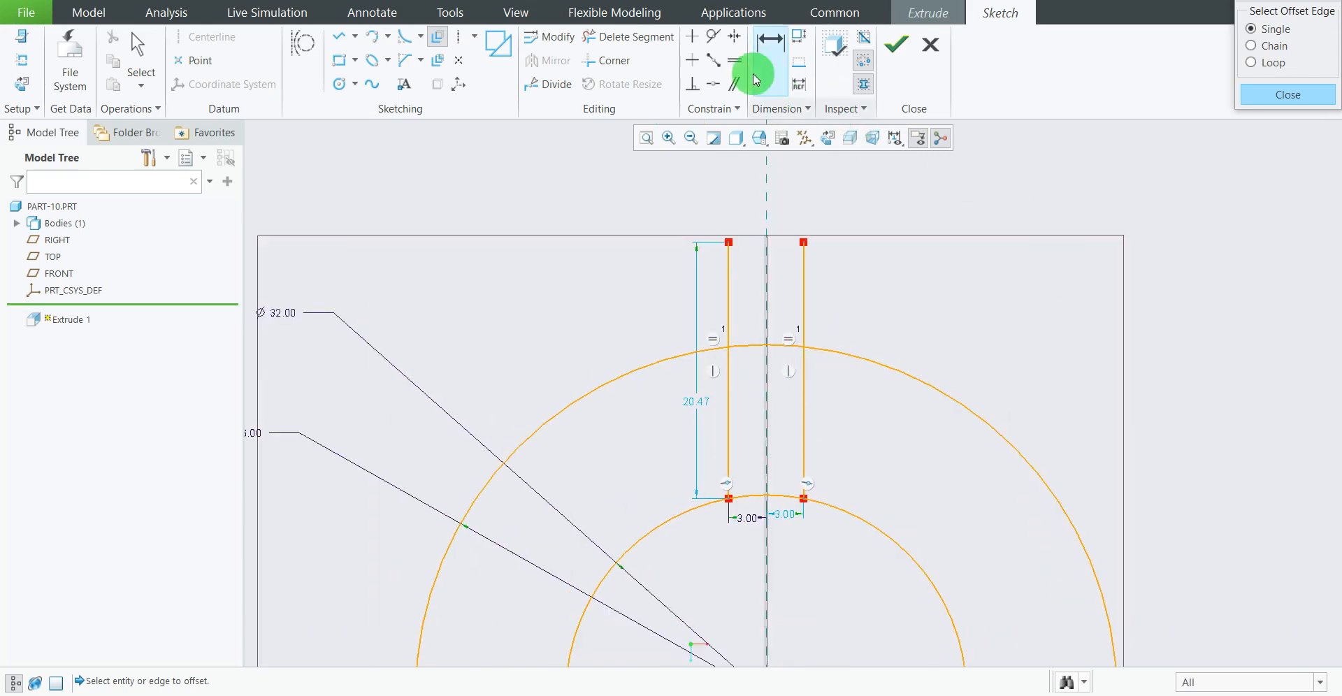
click(647, 38)
mouse_move(842, 278)
mouse_down()
mouse_move(804, 300)
mouse_move(746, 285)
mouse_move(713, 299)
mouse_move(727, 337)
mouse_move(773, 354)
mouse_move(797, 333)
mouse_move(782, 491)
mouse_move(789, 482)
mouse_move(774, 517)
mouse_move(741, 473)
mouse_move(753, 520)
mouse_up()
scroll(822, 349, up, 4)
scroll(832, 495, down, 2)
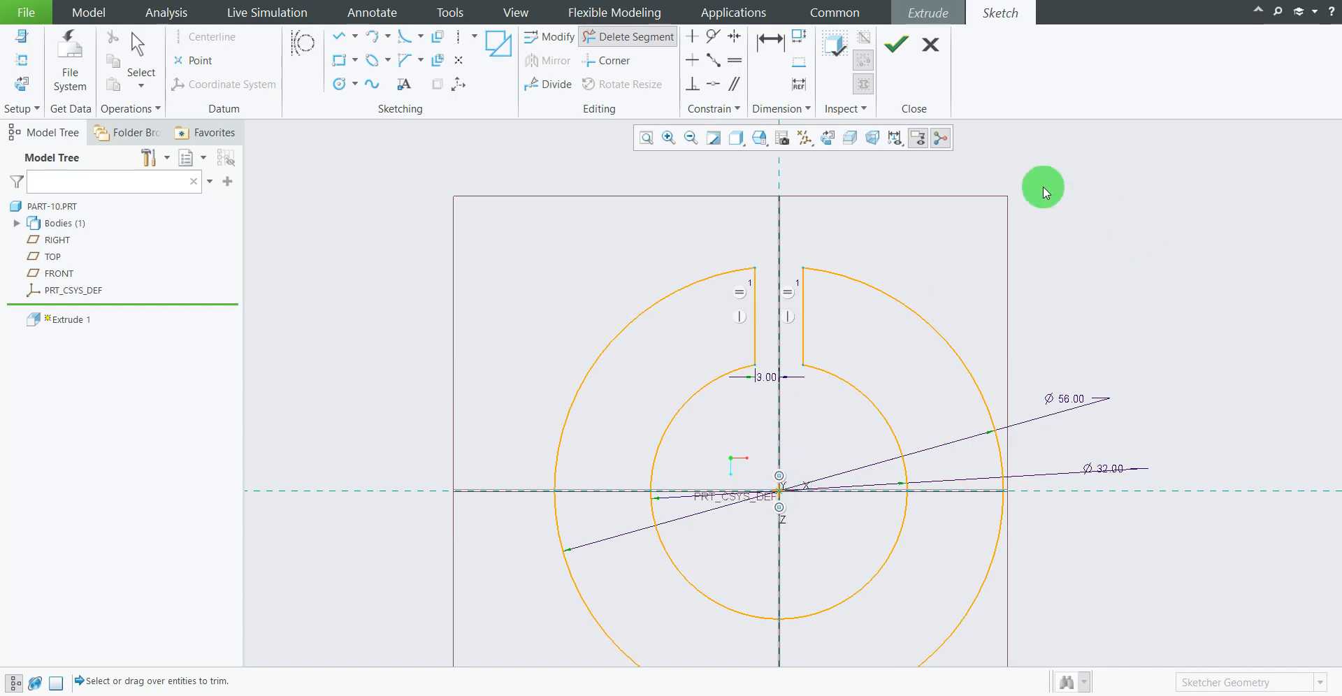
scroll(815, 377, up, 5)
scroll(815, 378, down, 3)
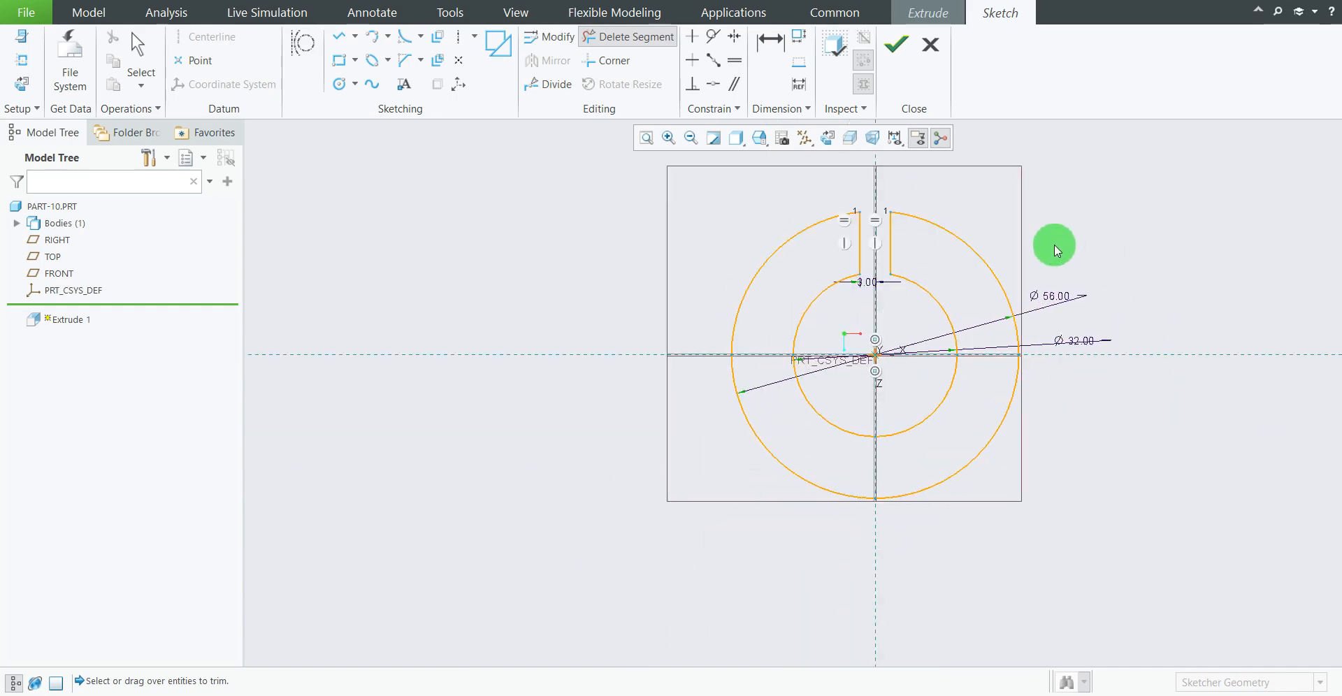
click(901, 56)
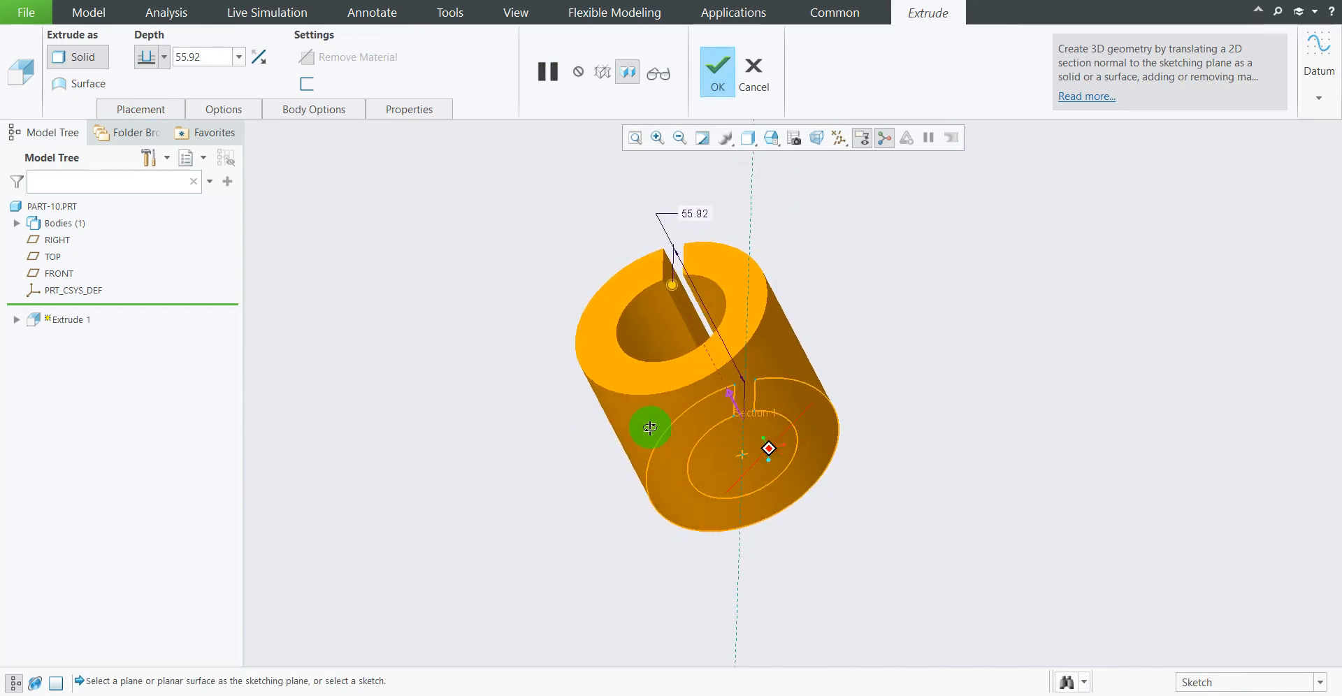
Step: Check the cylinder height in the reference drawing and extrude the slotted ring profile to a depth of 56 mm
middle_drag(605, 459, 700, 404)
middle_drag(618, 401, 656, 452)
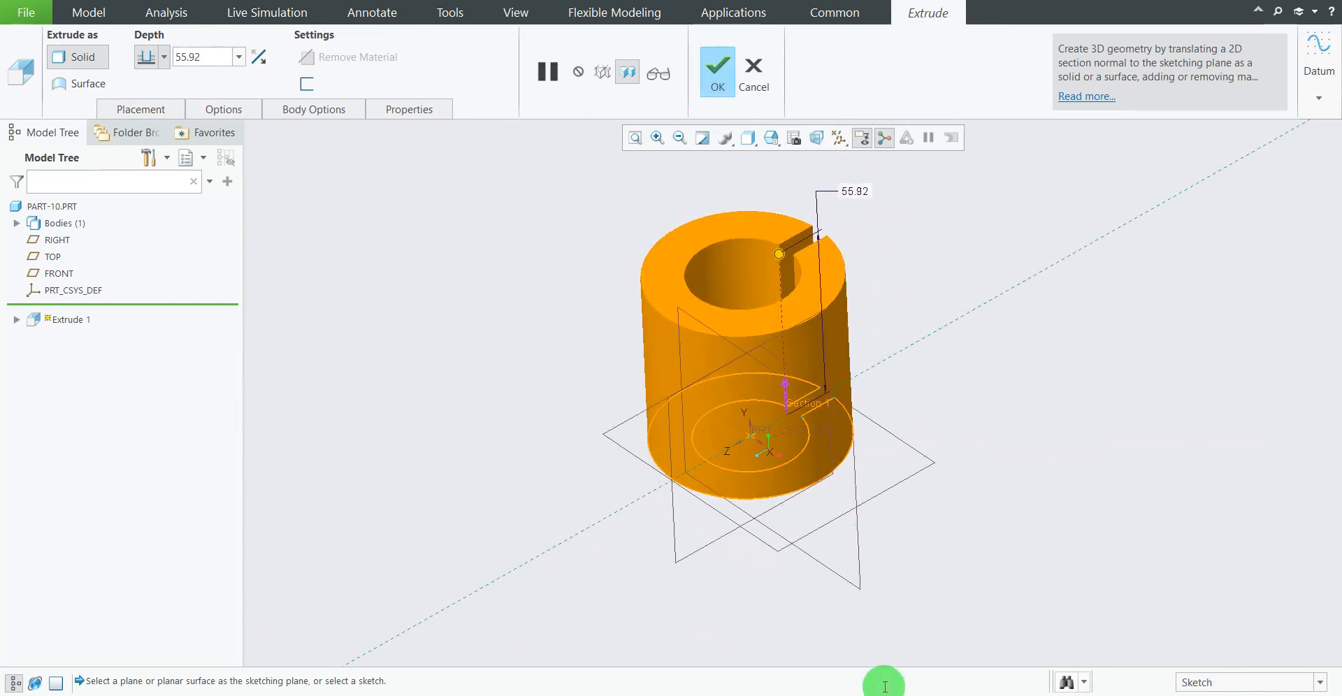
mouse_move(1000, 446)
middle_down()
mouse_move(1025, 434)
mouse_move(1016, 443)
middle_up()
mouse_move(839, 441)
middle_down()
mouse_move(877, 398)
mouse_move(899, 324)
mouse_move(847, 443)
mouse_move(827, 455)
middle_up()
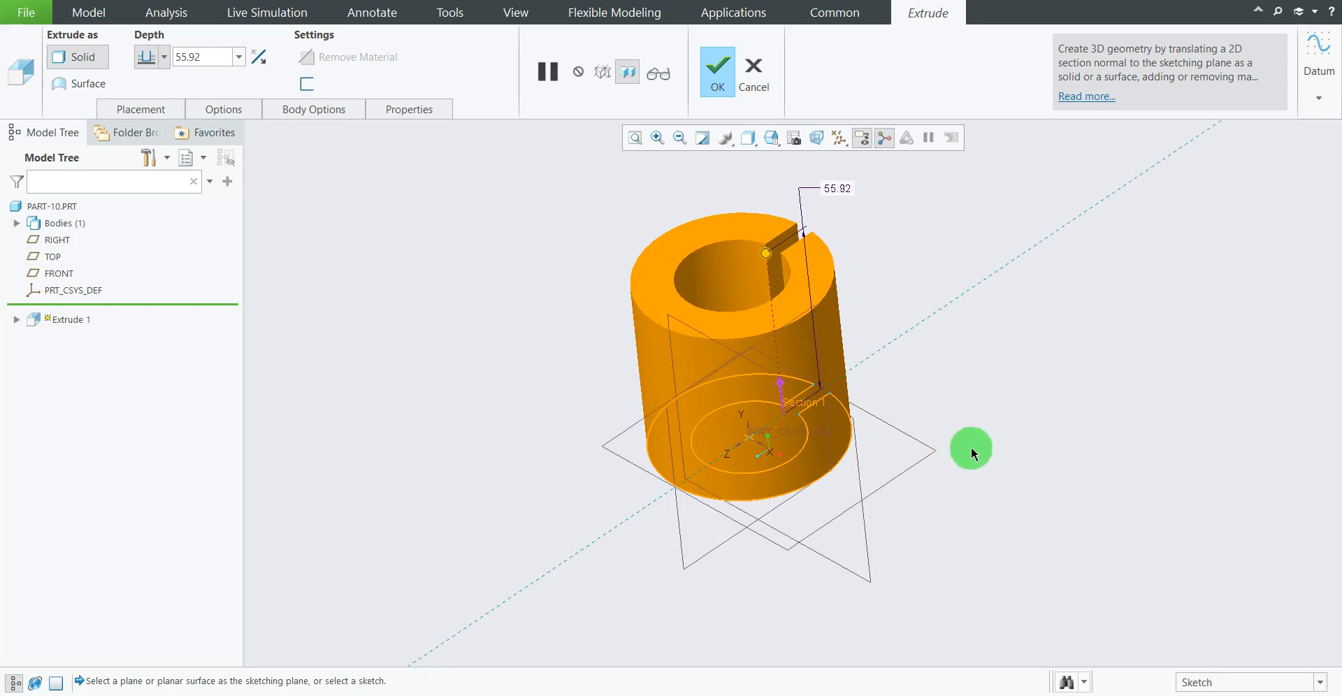
middle_drag(967, 447, 947, 549)
click(889, 694)
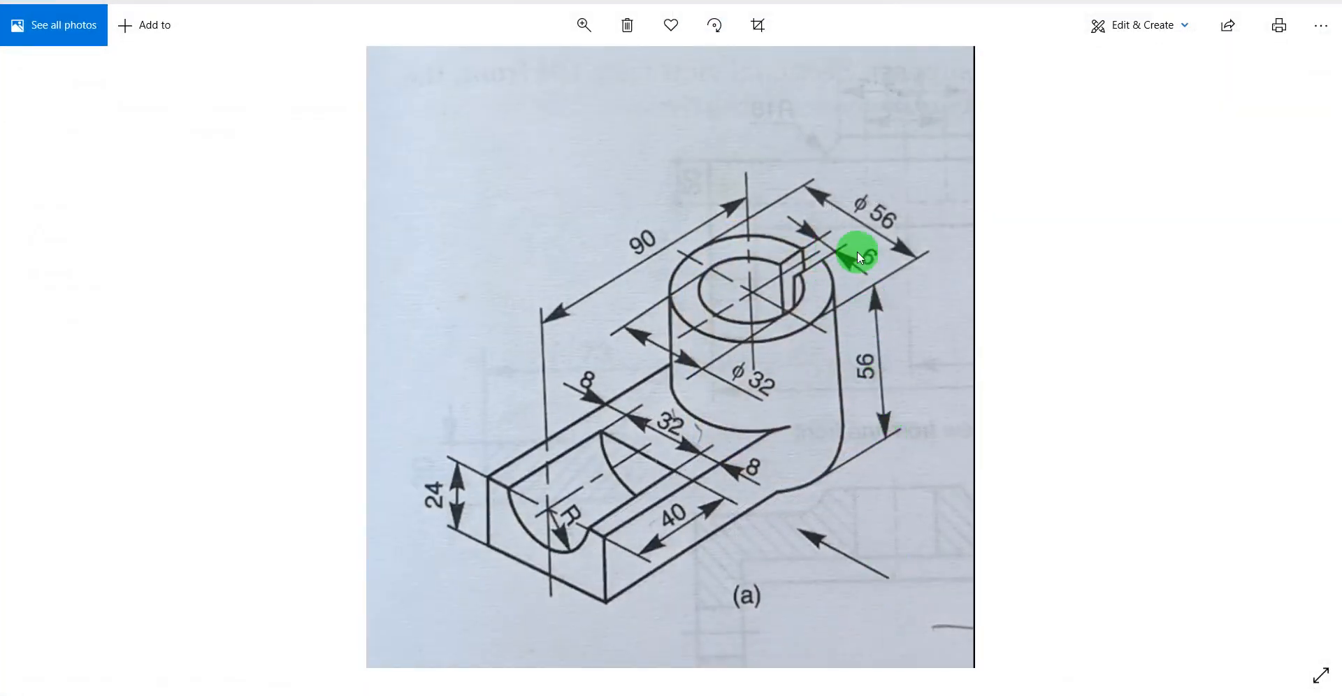
click(886, 694)
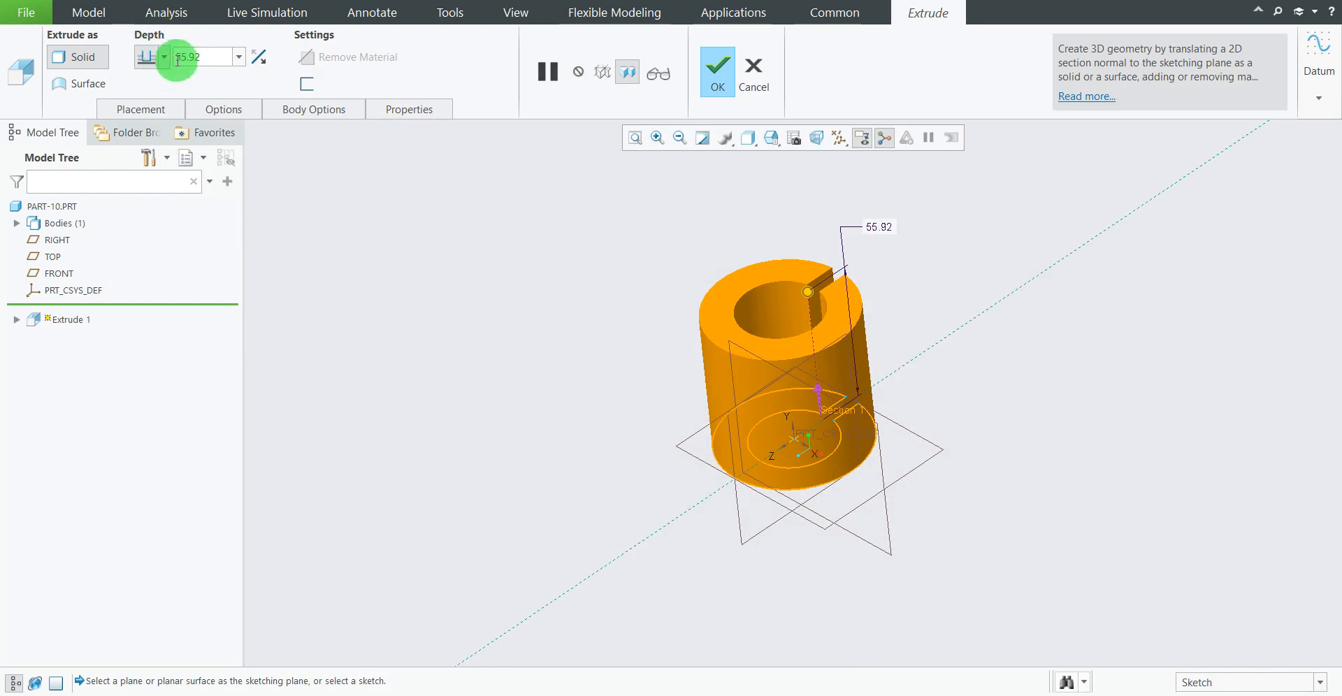
double_click(204, 55)
text(56)
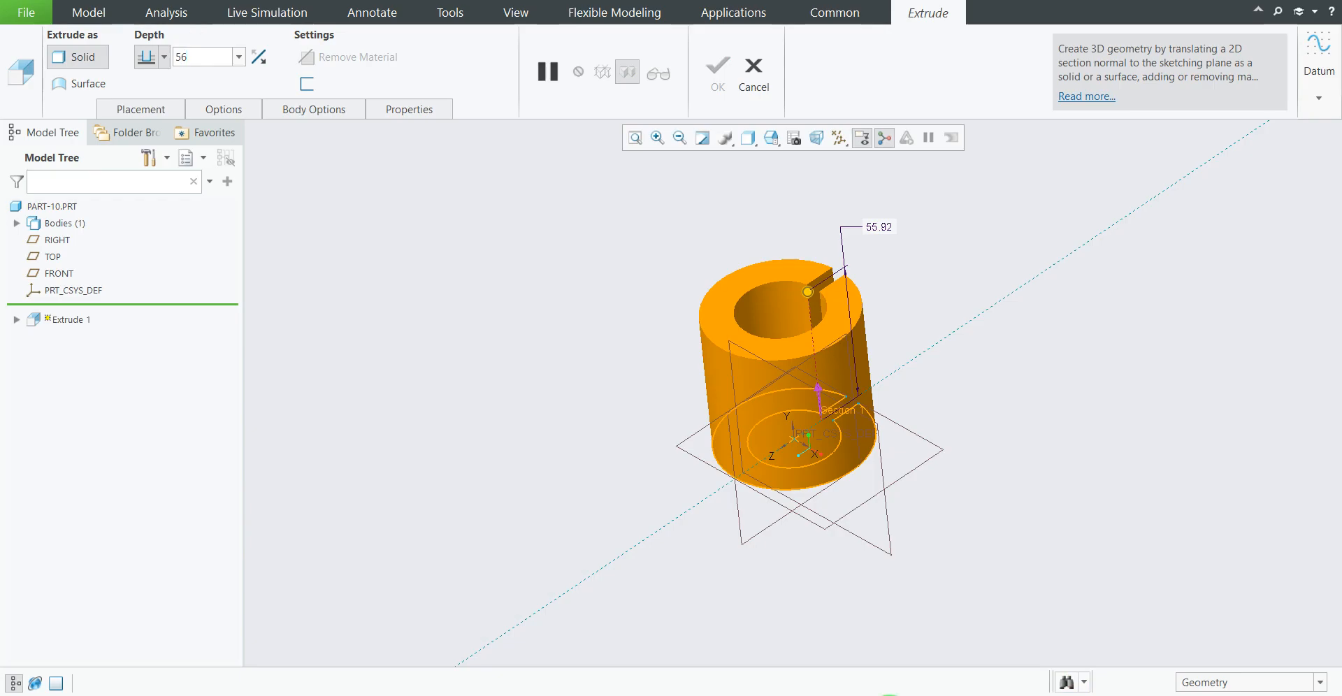
click(887, 694)
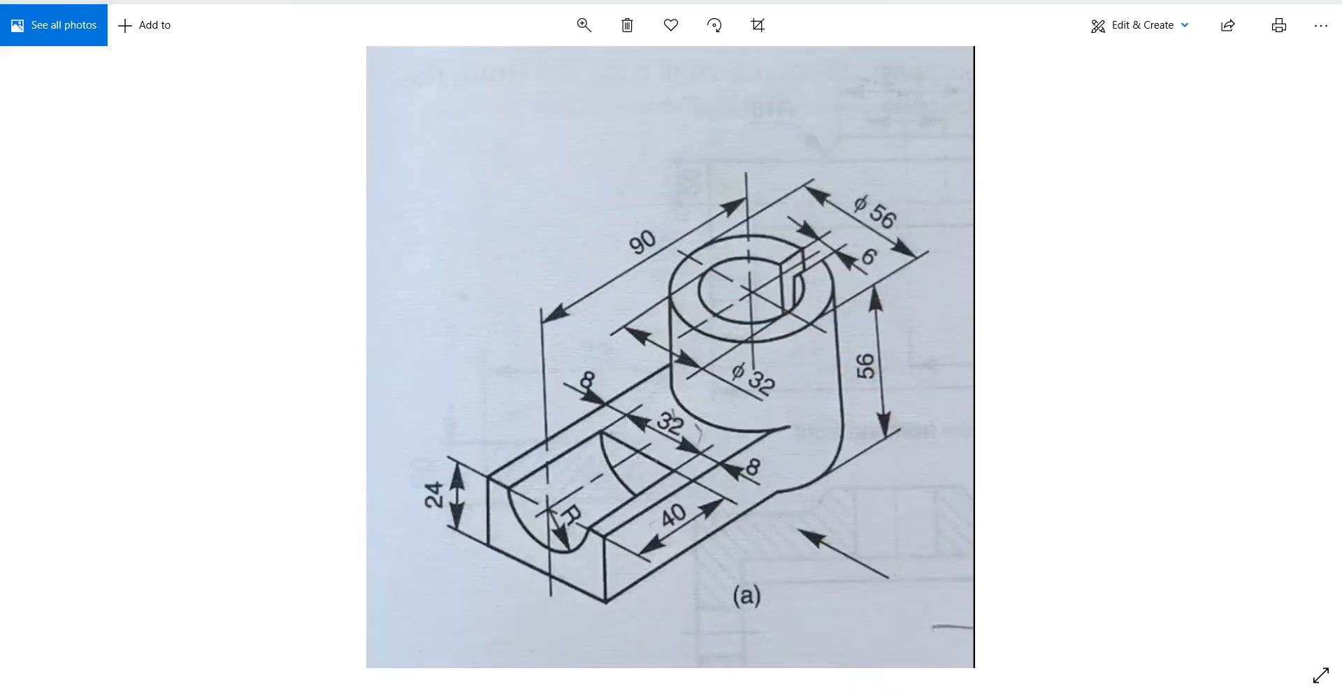
click(857, 695)
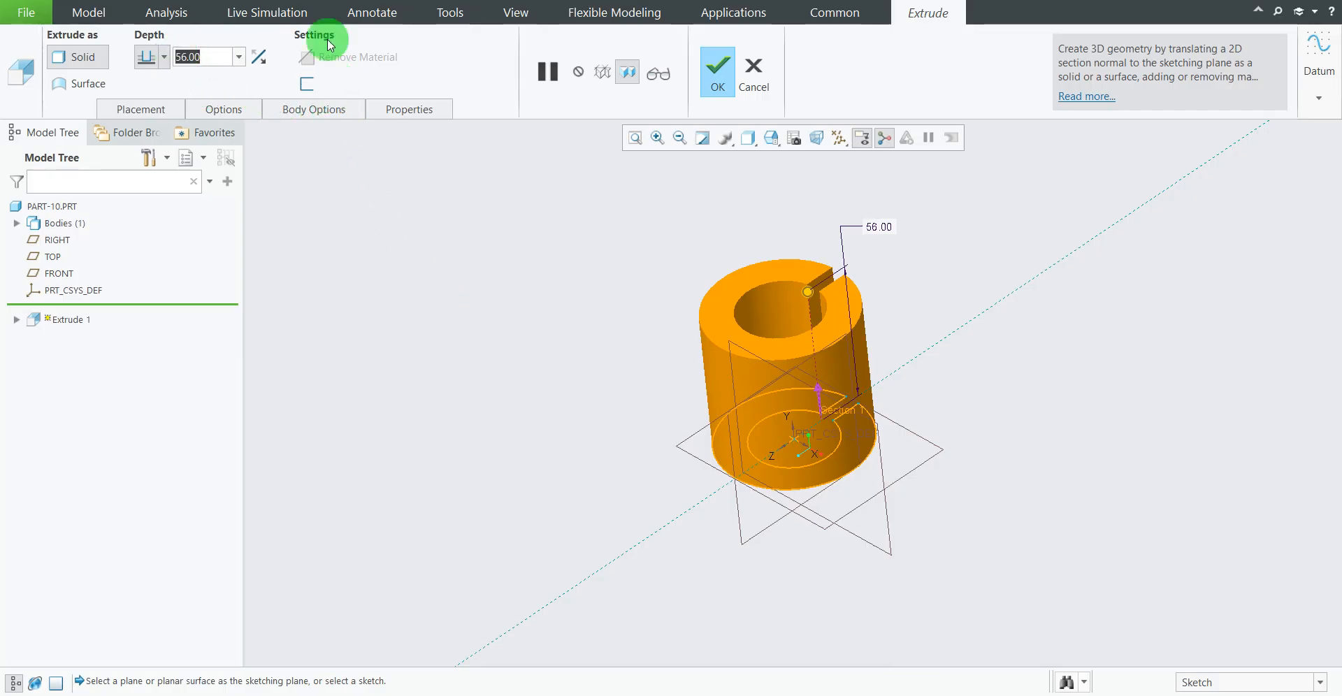
click(719, 72)
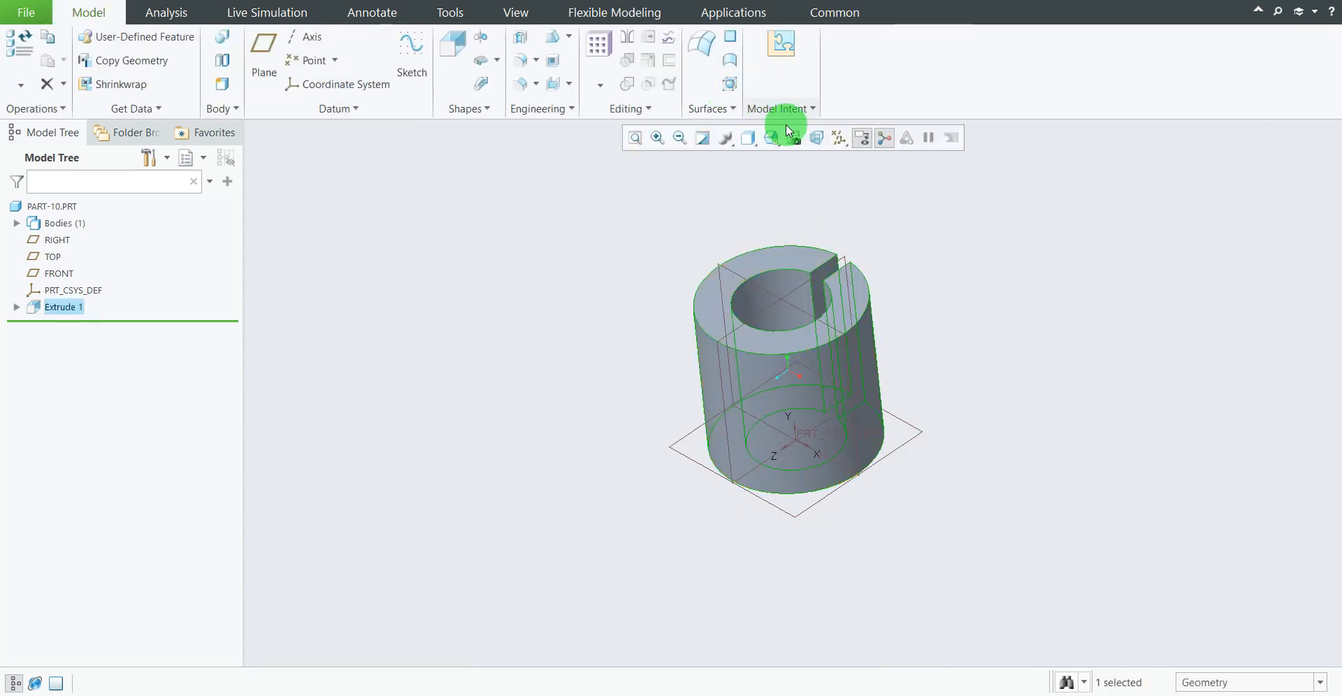
Step: Compare the finished slotted cylinder with the reference drawing and examine the drawing's remaining base arm
click(1103, 409)
middle_drag(991, 308, 754, 619)
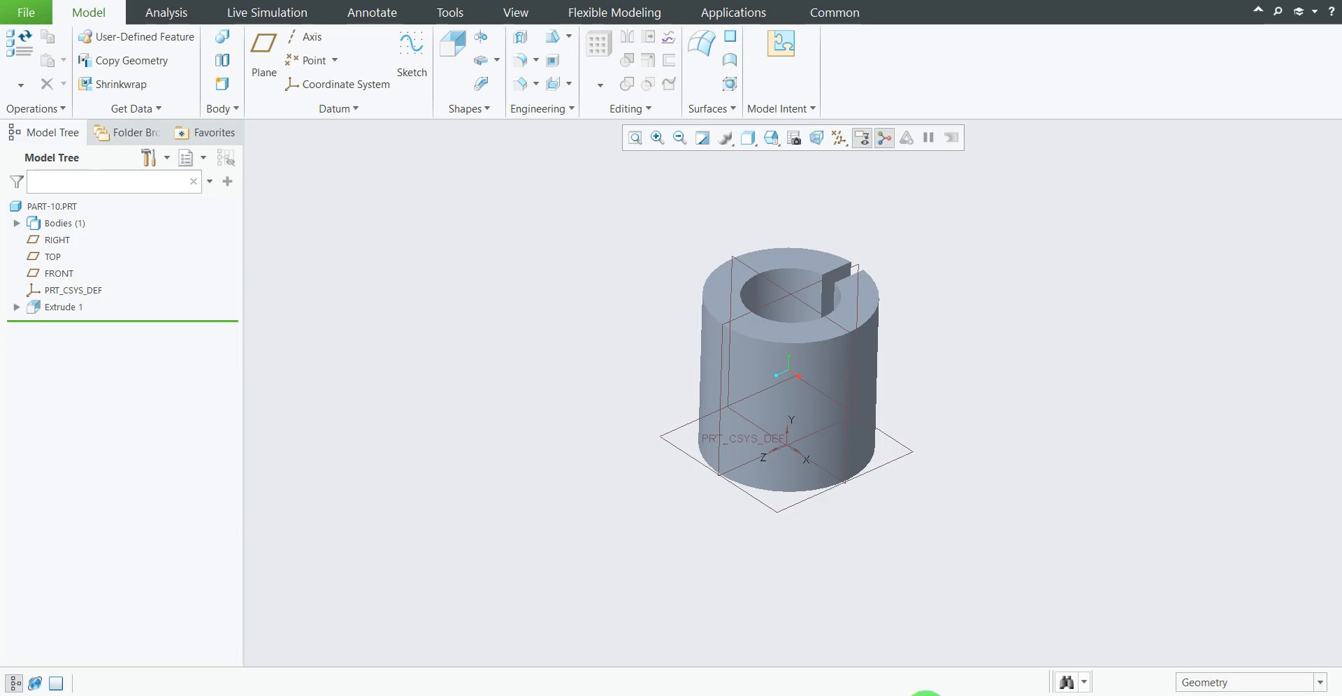
click(933, 692)
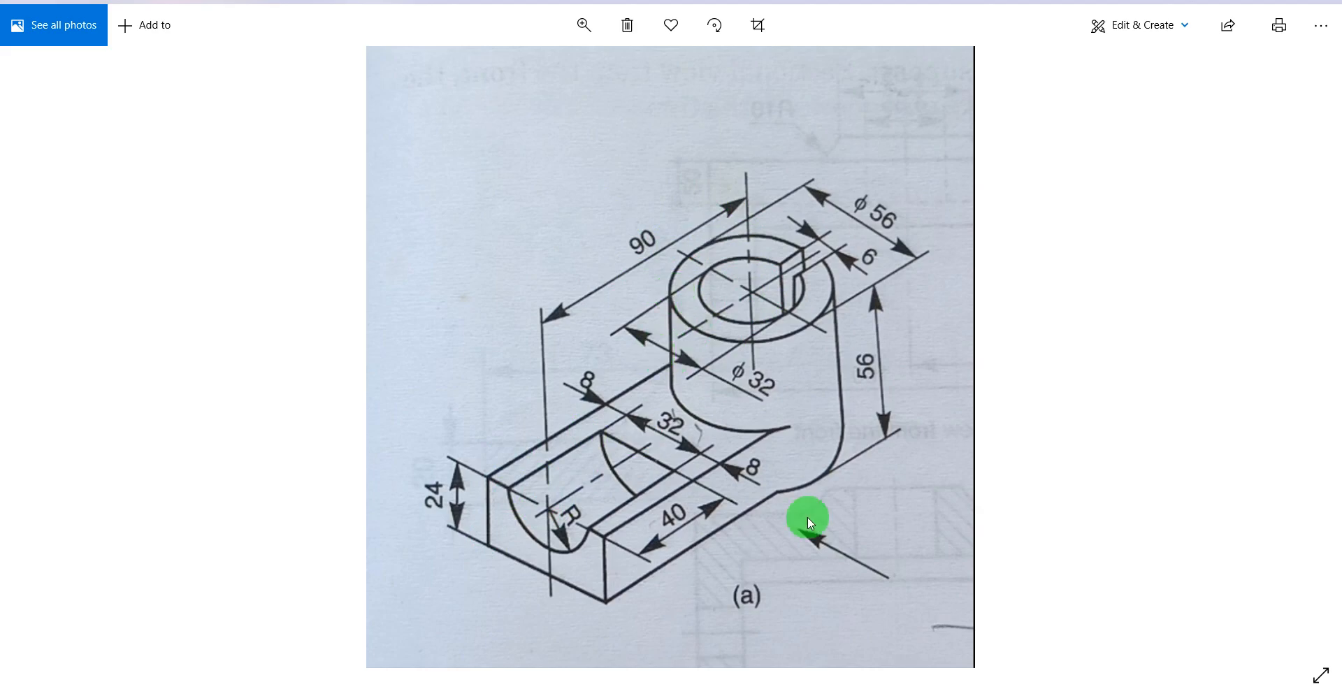
click(881, 695)
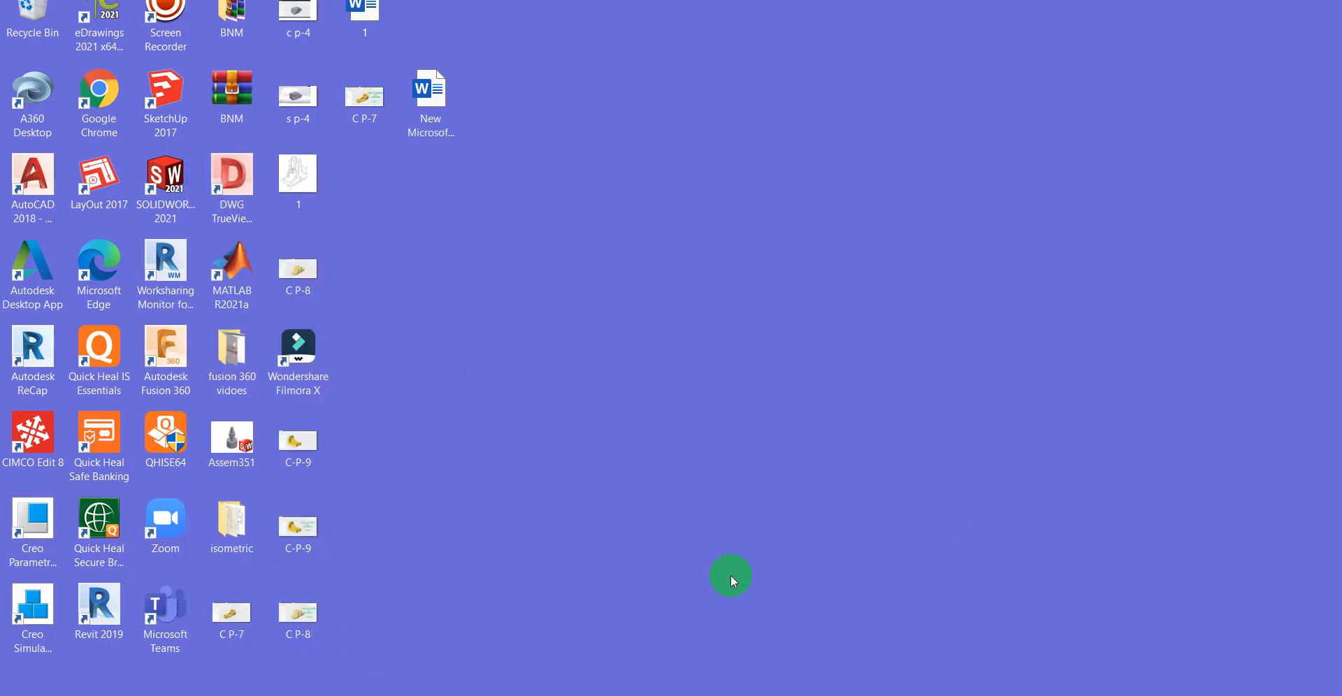
click(933, 694)
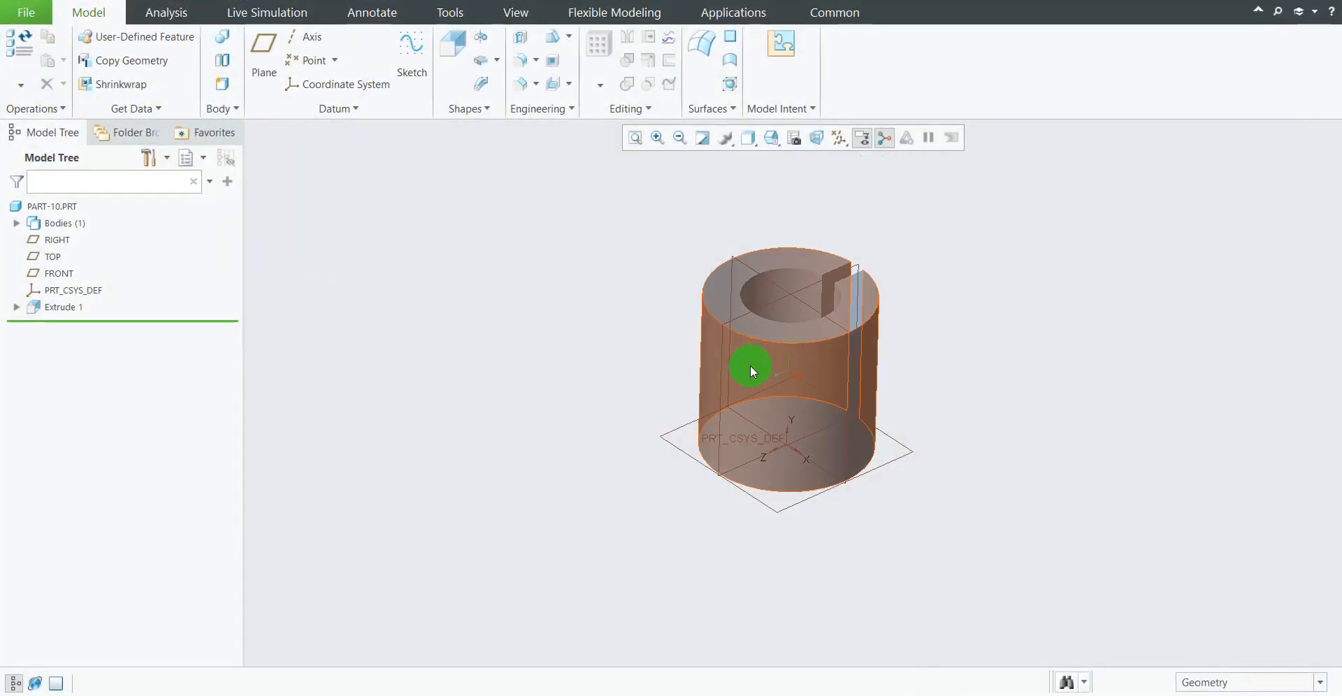
scroll(739, 396, up, 2)
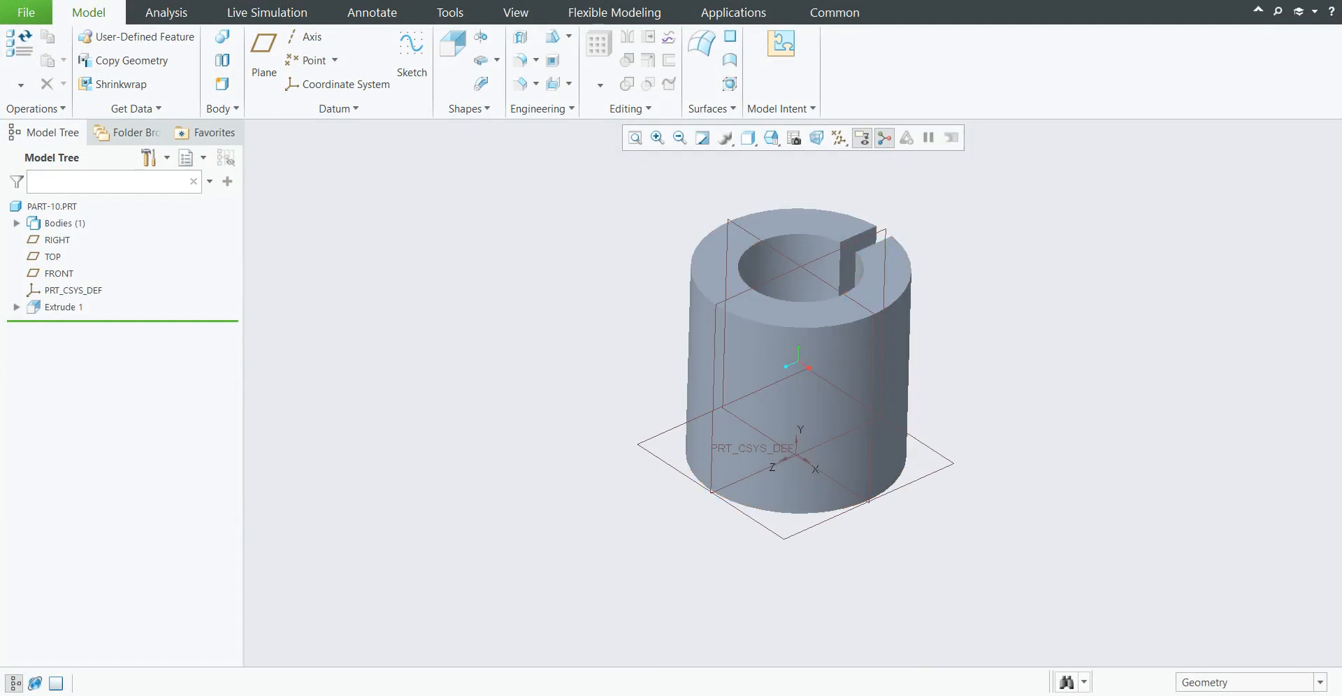
Step: Start a new datum plane and pick the FRONT plane as its offset reference
click(269, 52)
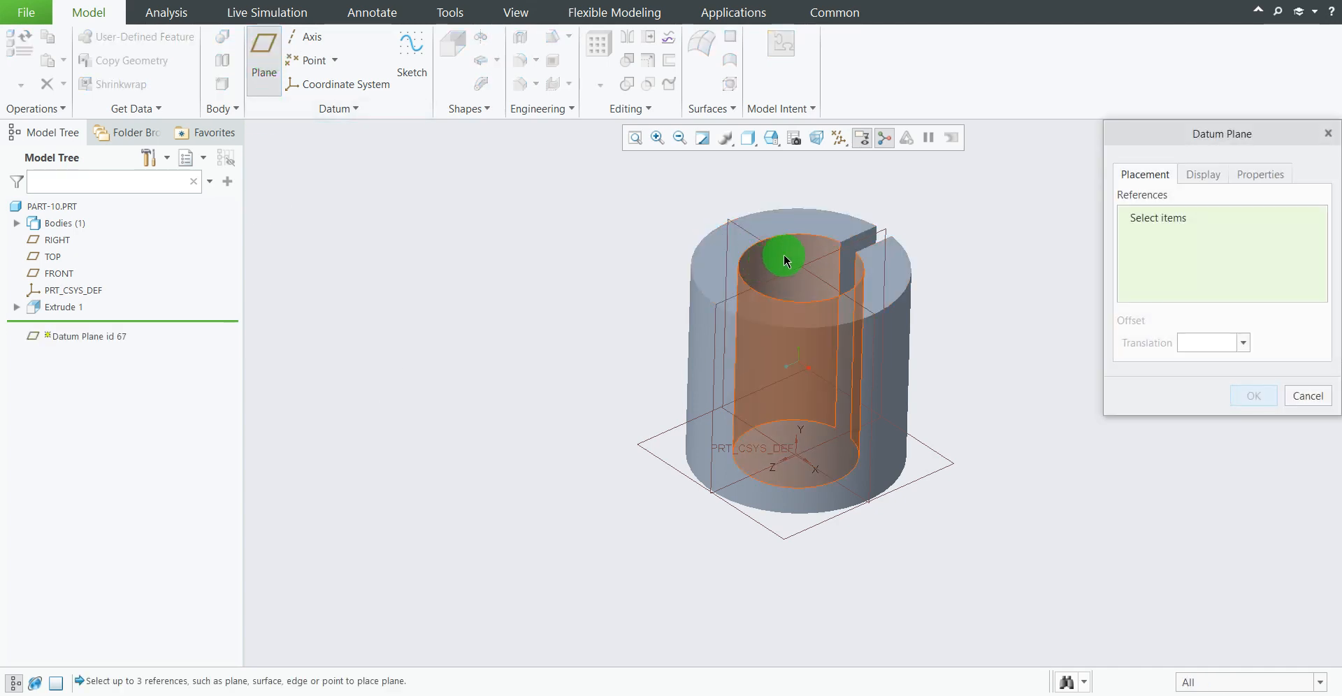
scroll(733, 221, down, 3)
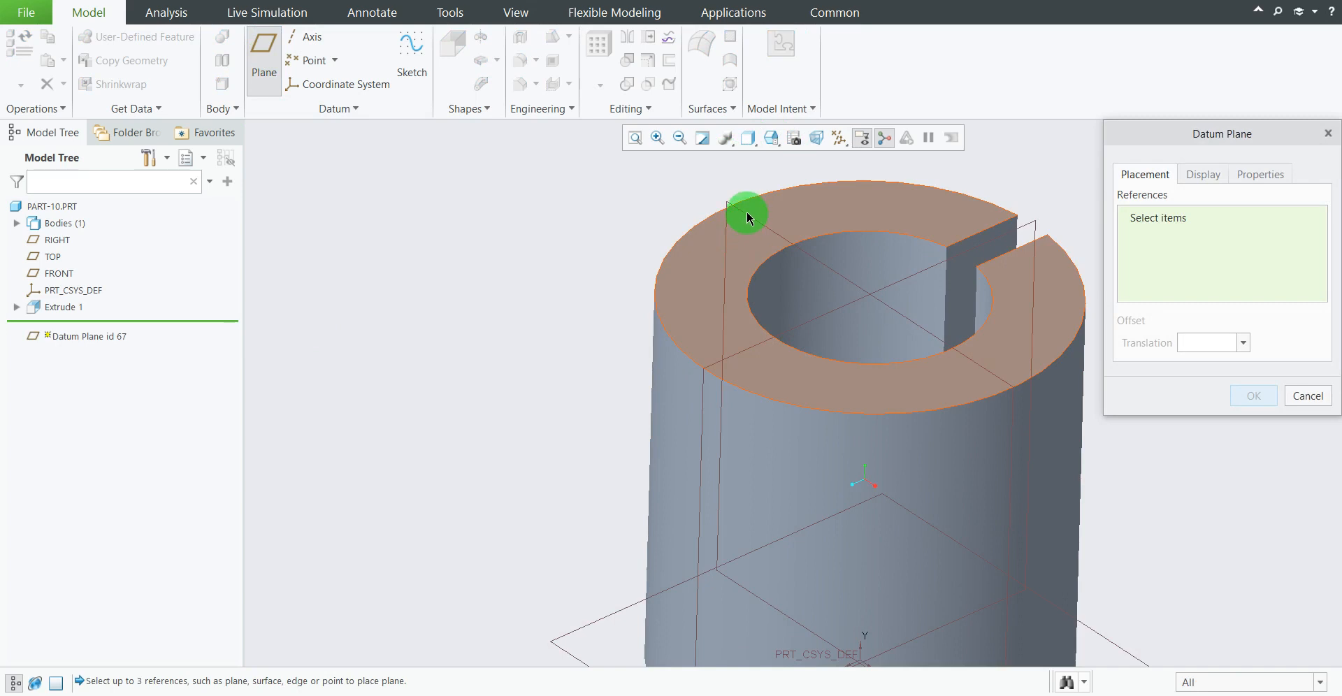
scroll(969, 342, up, 3)
scroll(970, 342, up, 2)
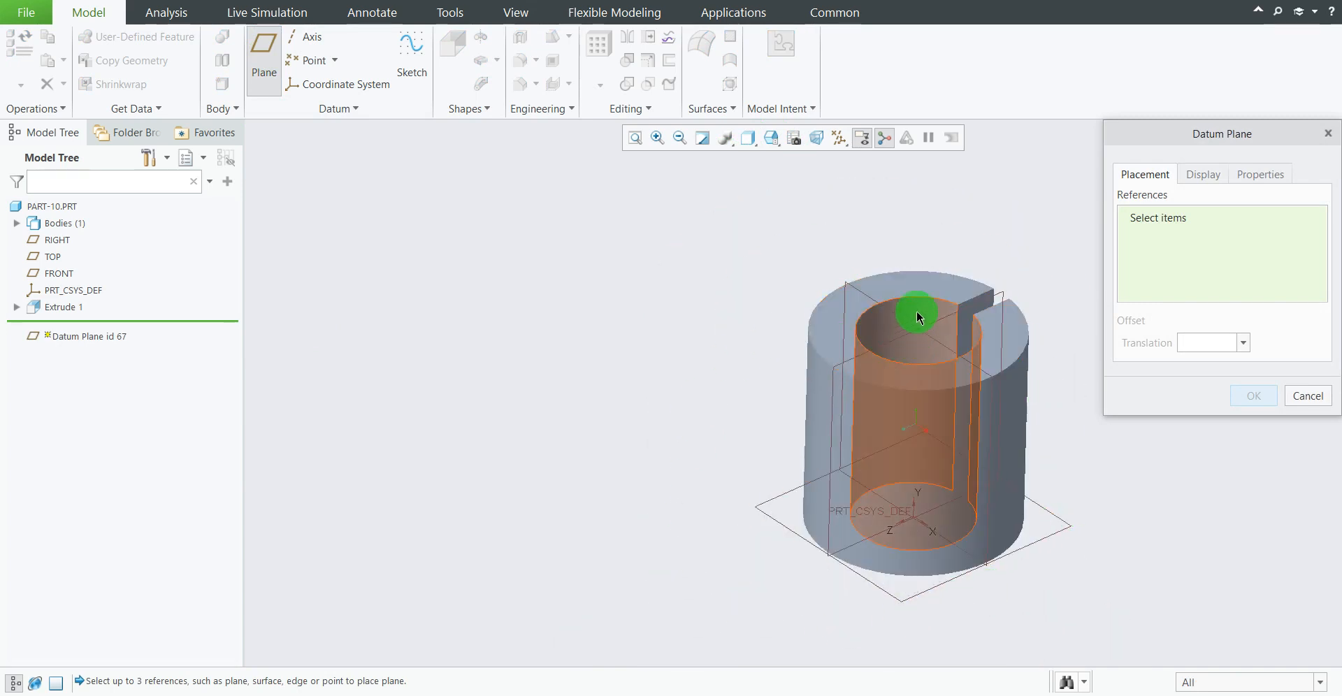
scroll(902, 330, up, 3)
scroll(902, 330, down, 5)
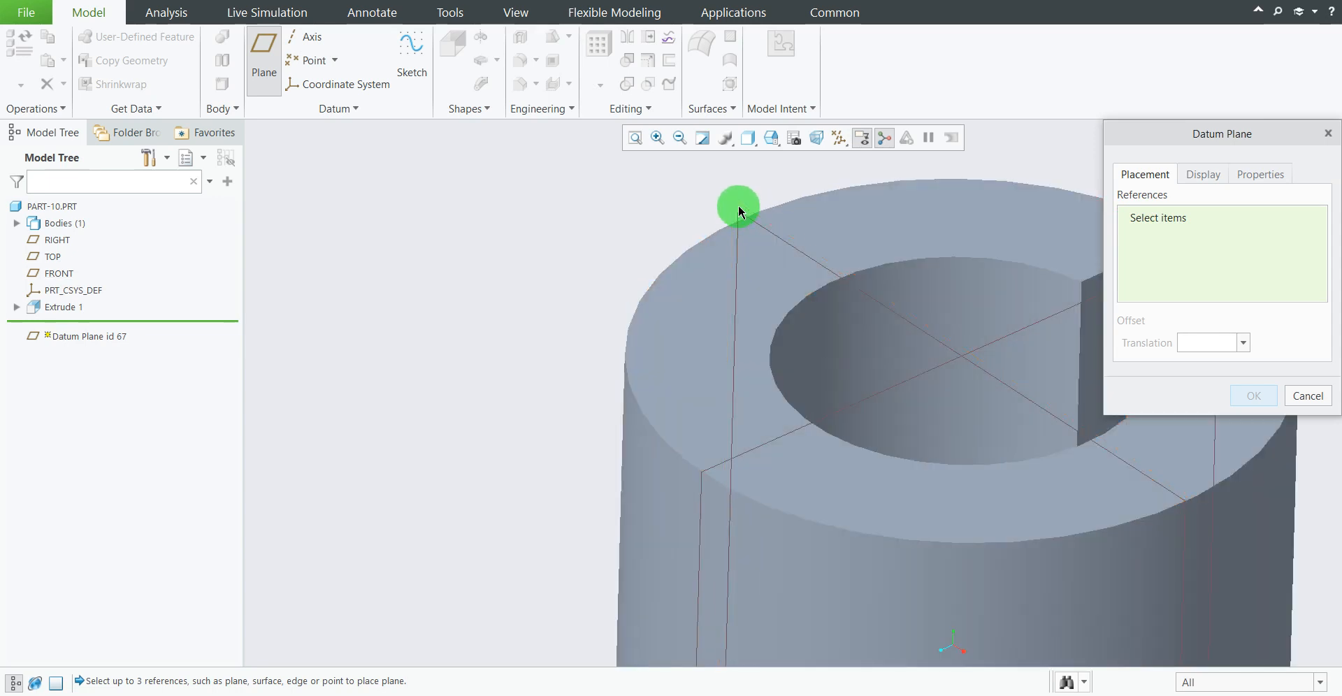
scroll(736, 213, up, 5)
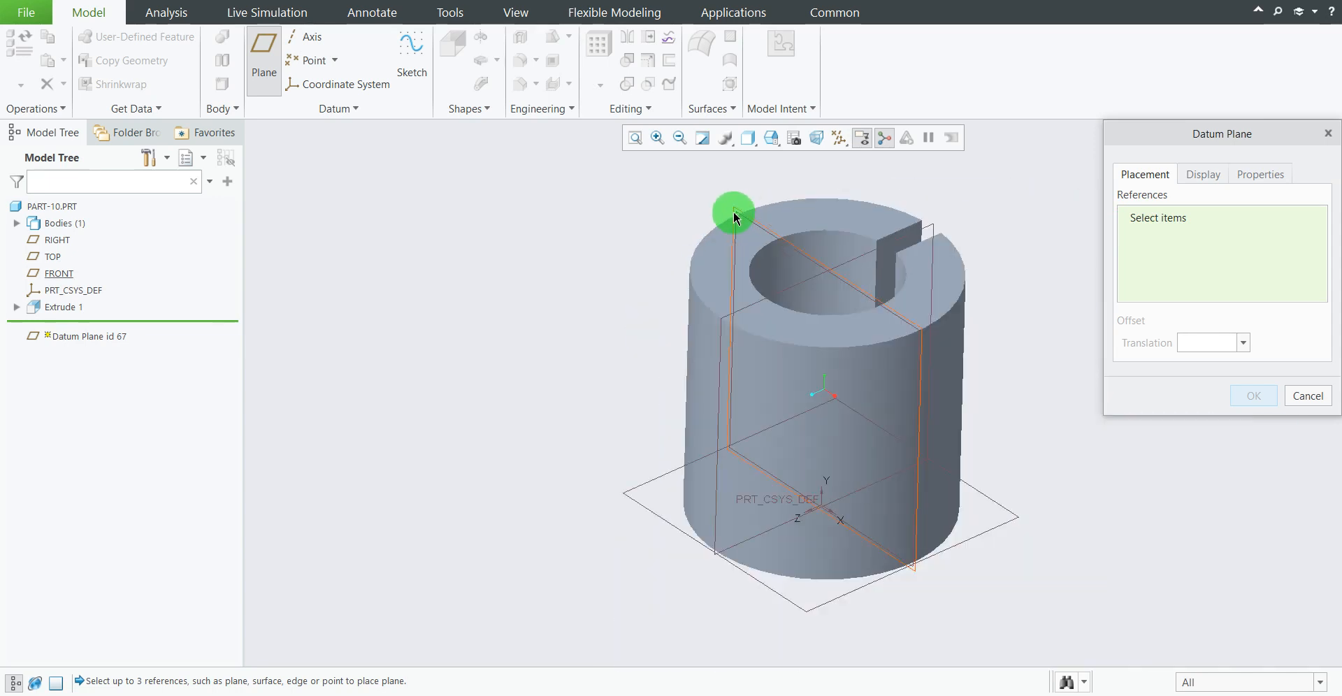
scroll(737, 223, down, 4)
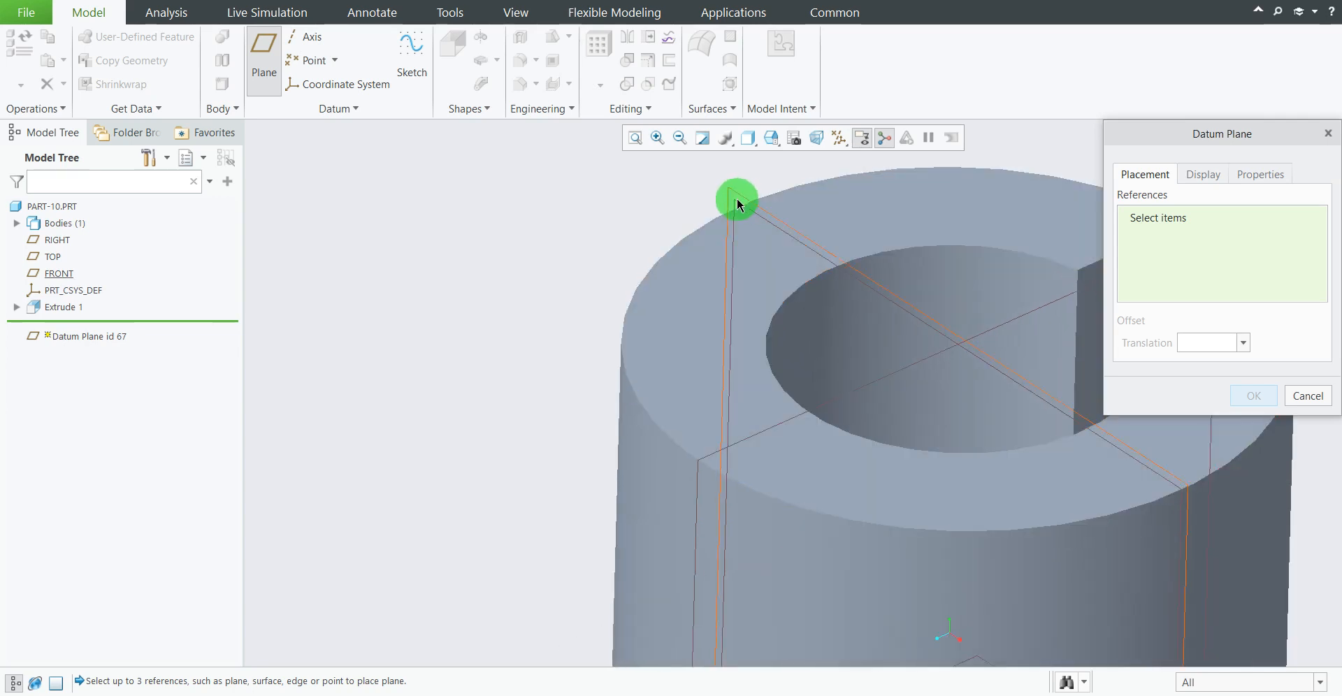
click(737, 203)
scroll(743, 240, up, 5)
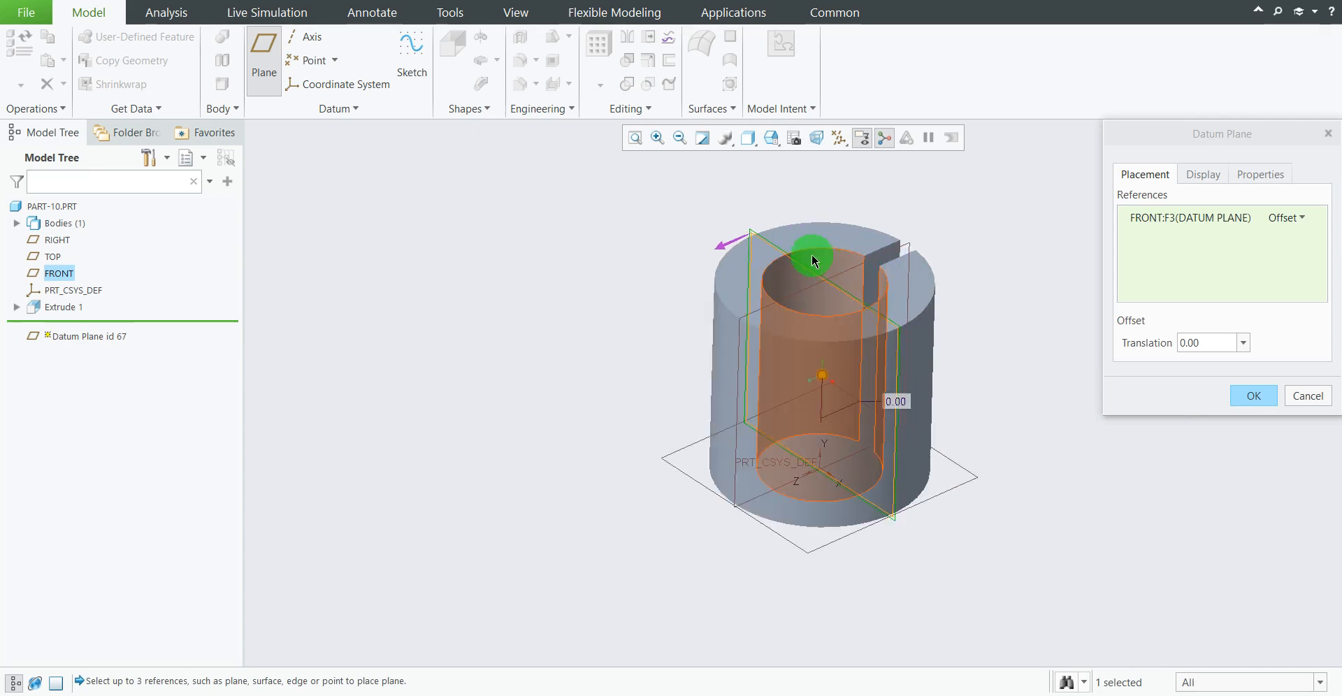
Step: Check the arm length in the reference drawing and create the datum plane with a 90 mm offset from FRONT
click(1196, 343)
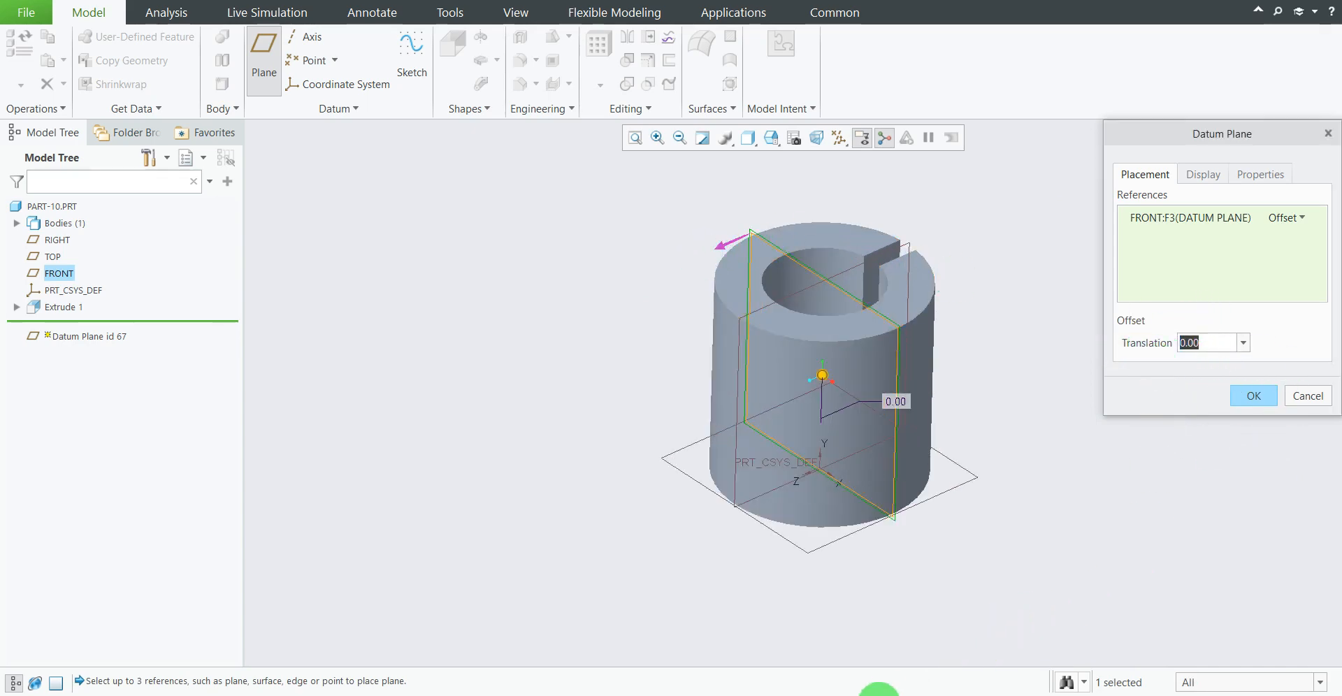
click(887, 695)
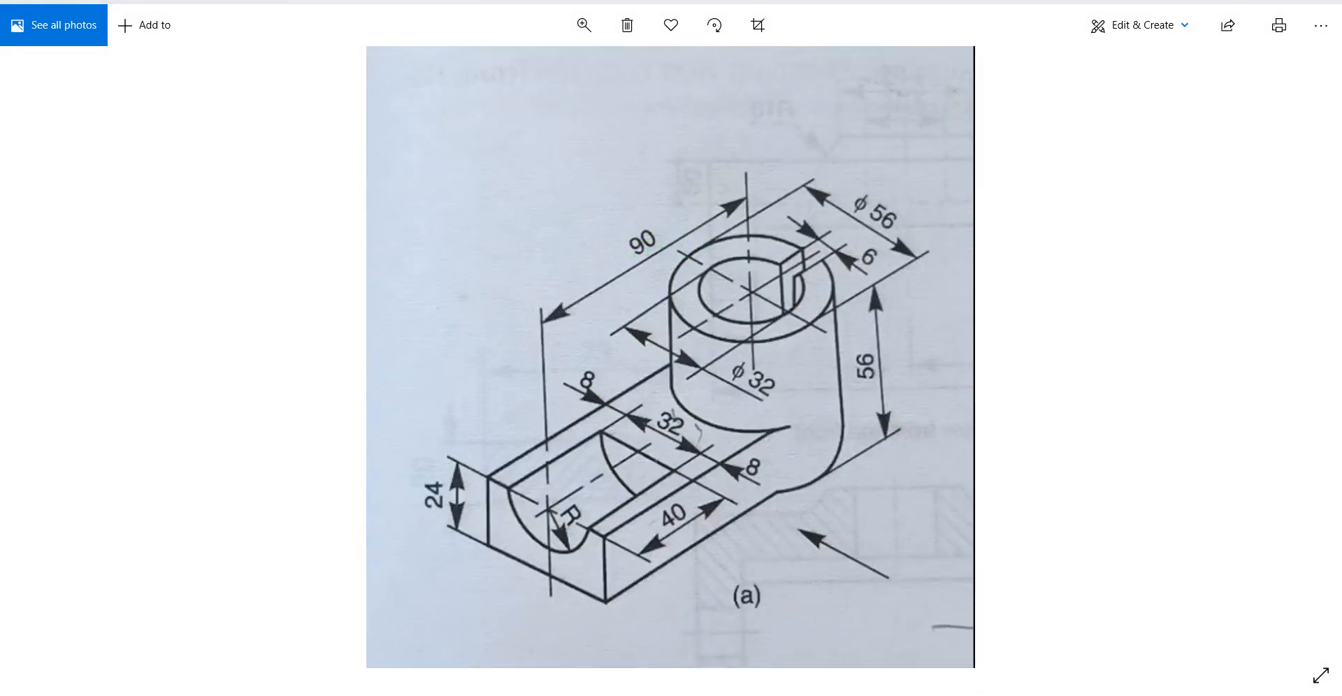
mouse_move(958, 689)
click(930, 644)
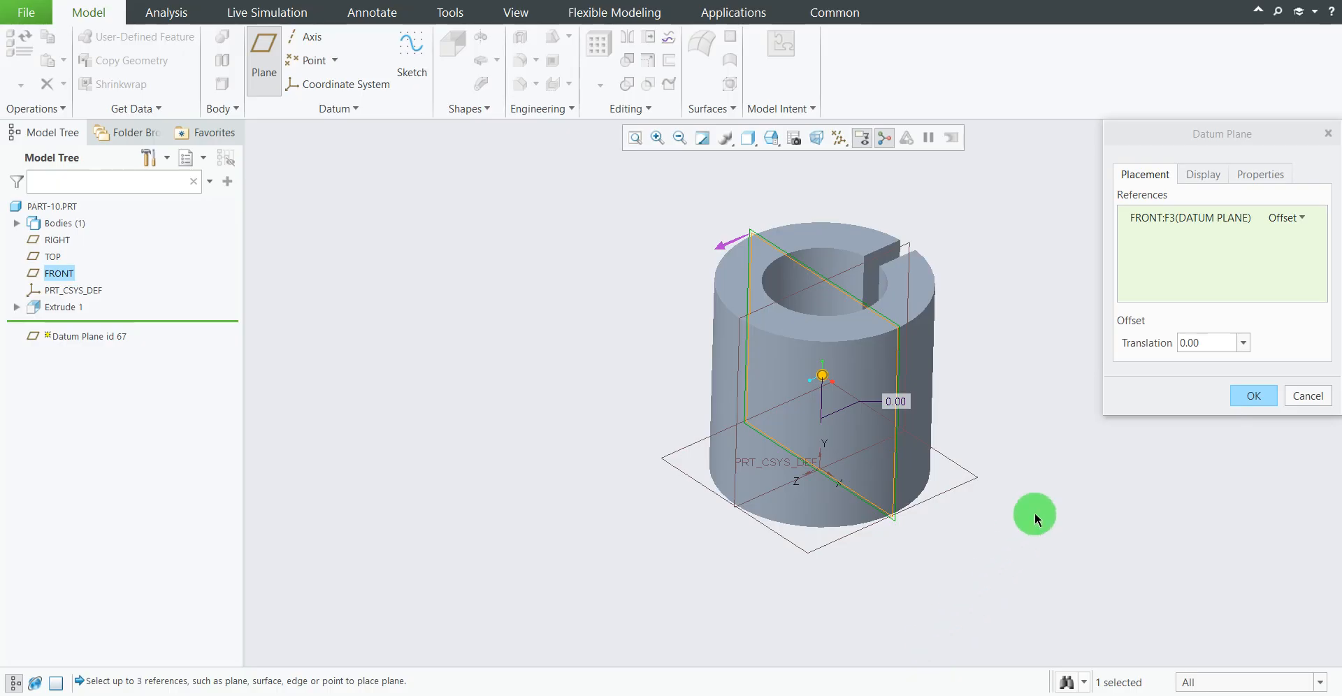
double_click(1189, 340)
text(9)
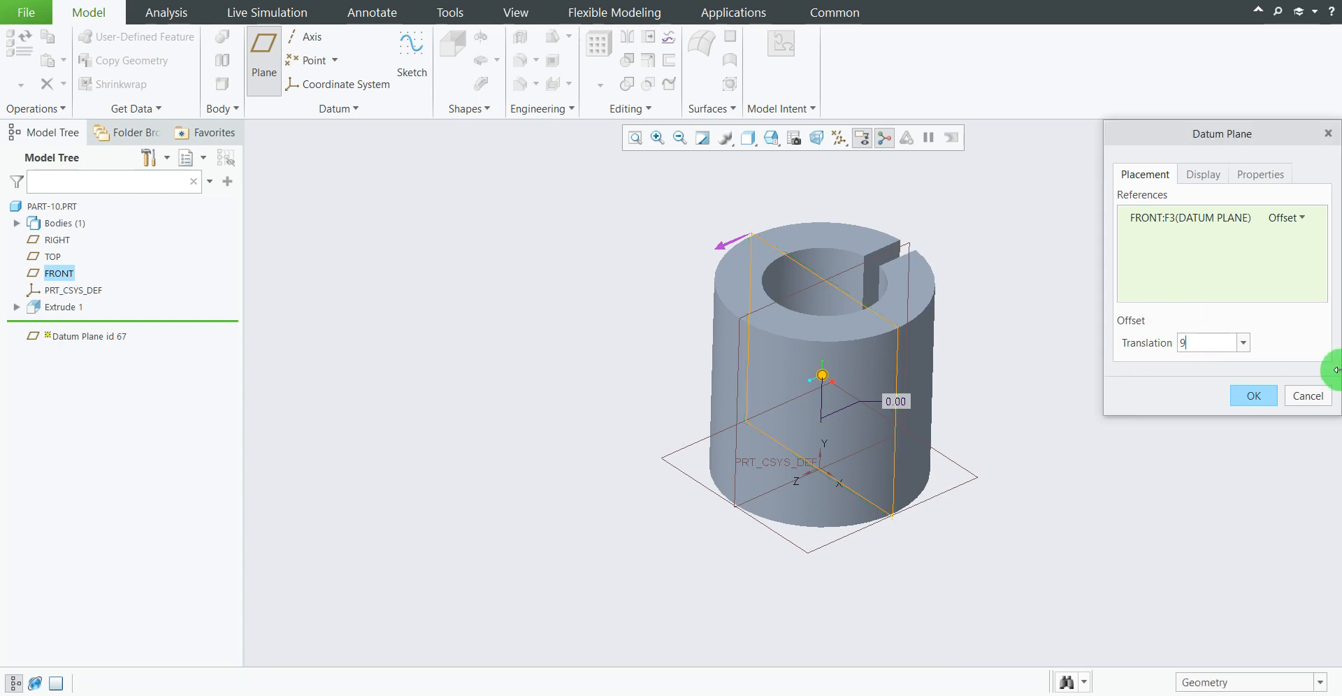
text(0)
key(Return)
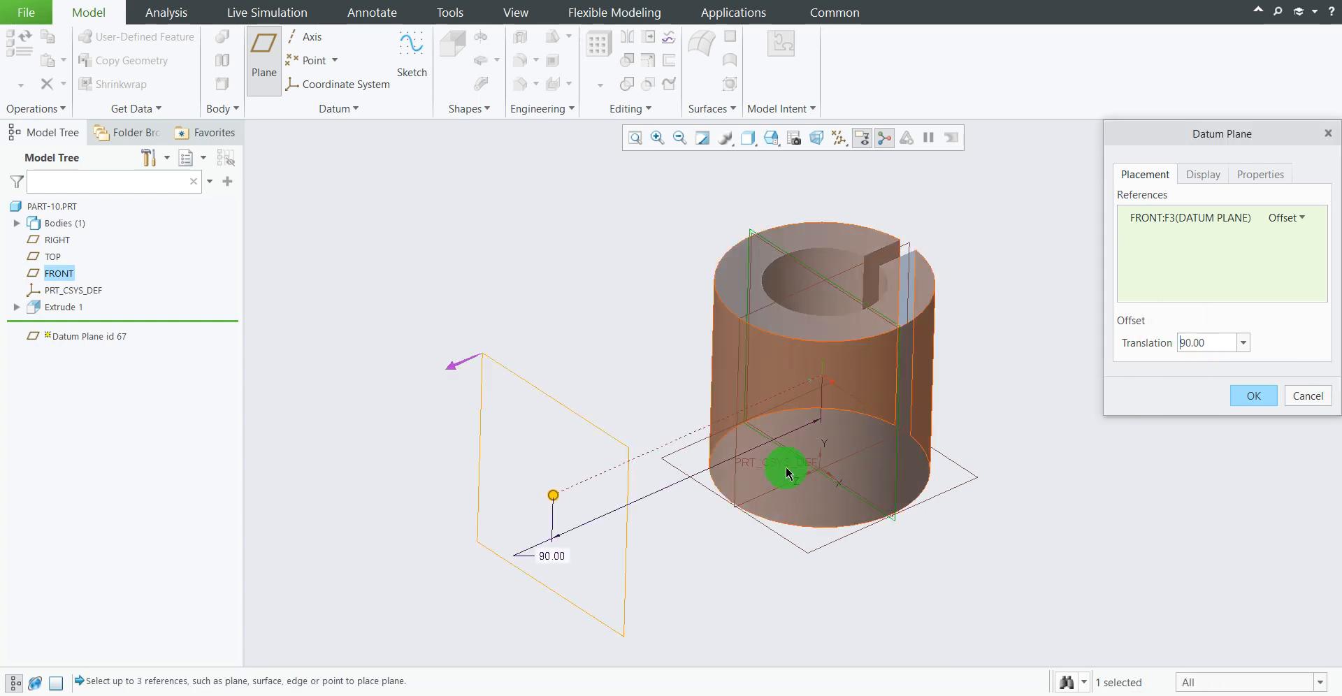
scroll(762, 381, down, 3)
scroll(671, 436, up, 3)
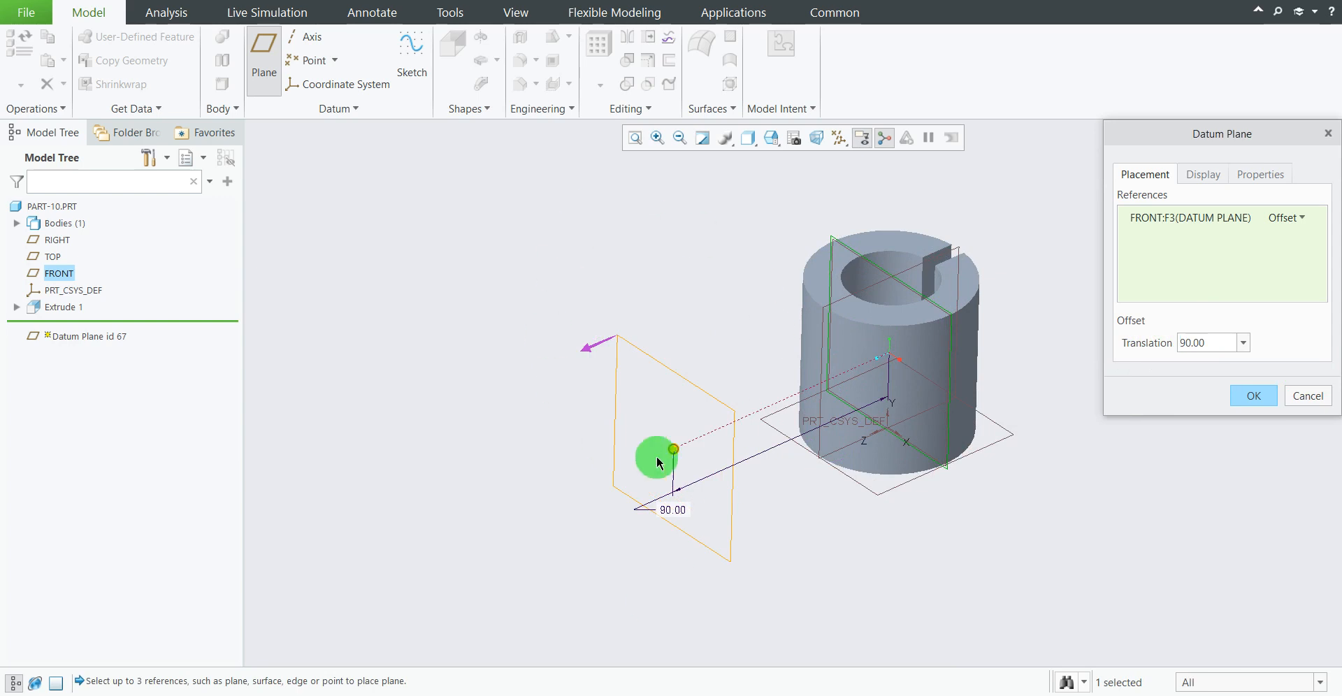
click(1262, 397)
Step: Review the base arm in the reference drawing, then open a sketch on the new offset plane and orient it face-on
scroll(1149, 380, down, 4)
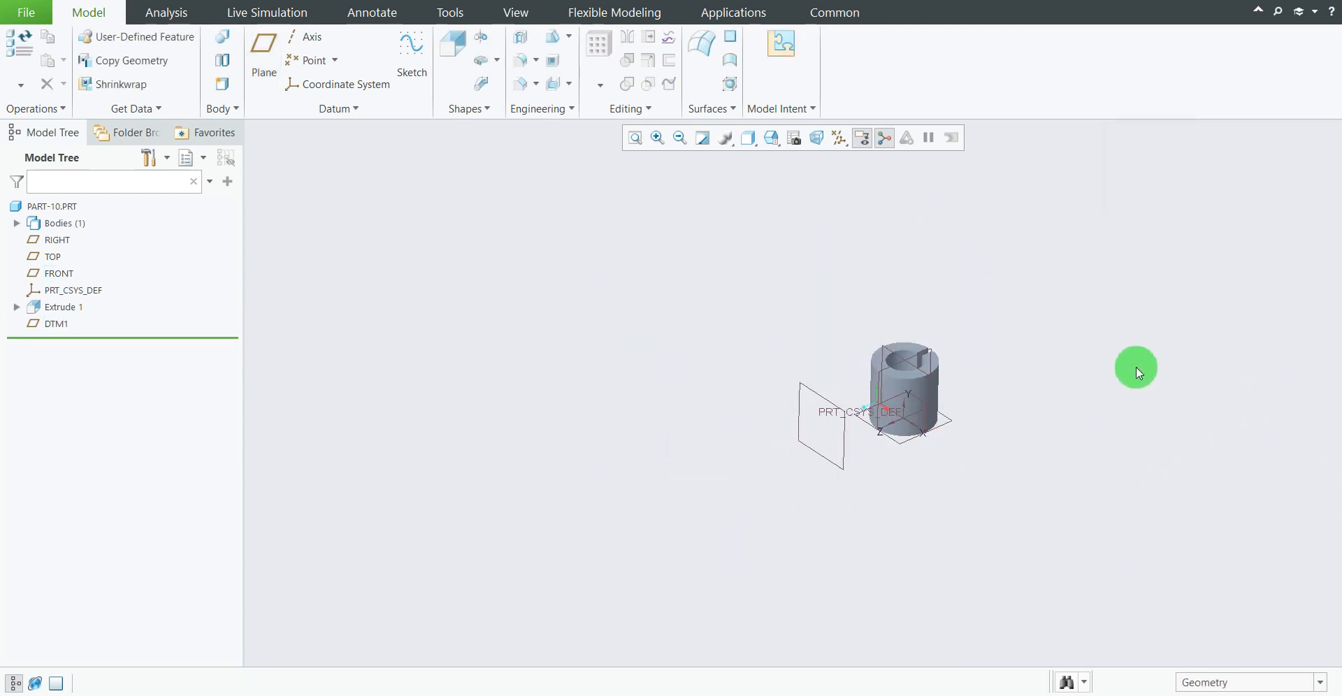
scroll(631, 651, up, 2)
scroll(852, 412, down, 1)
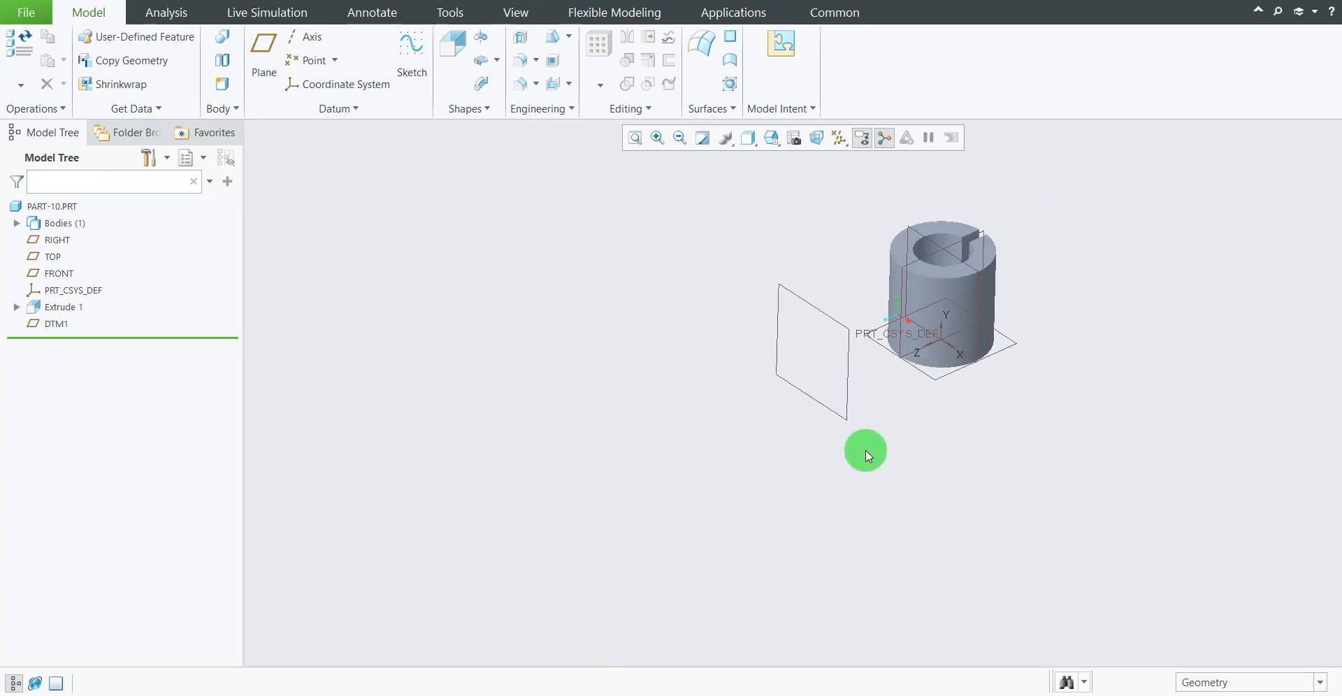
scroll(1071, 345, up, 2)
click(891, 695)
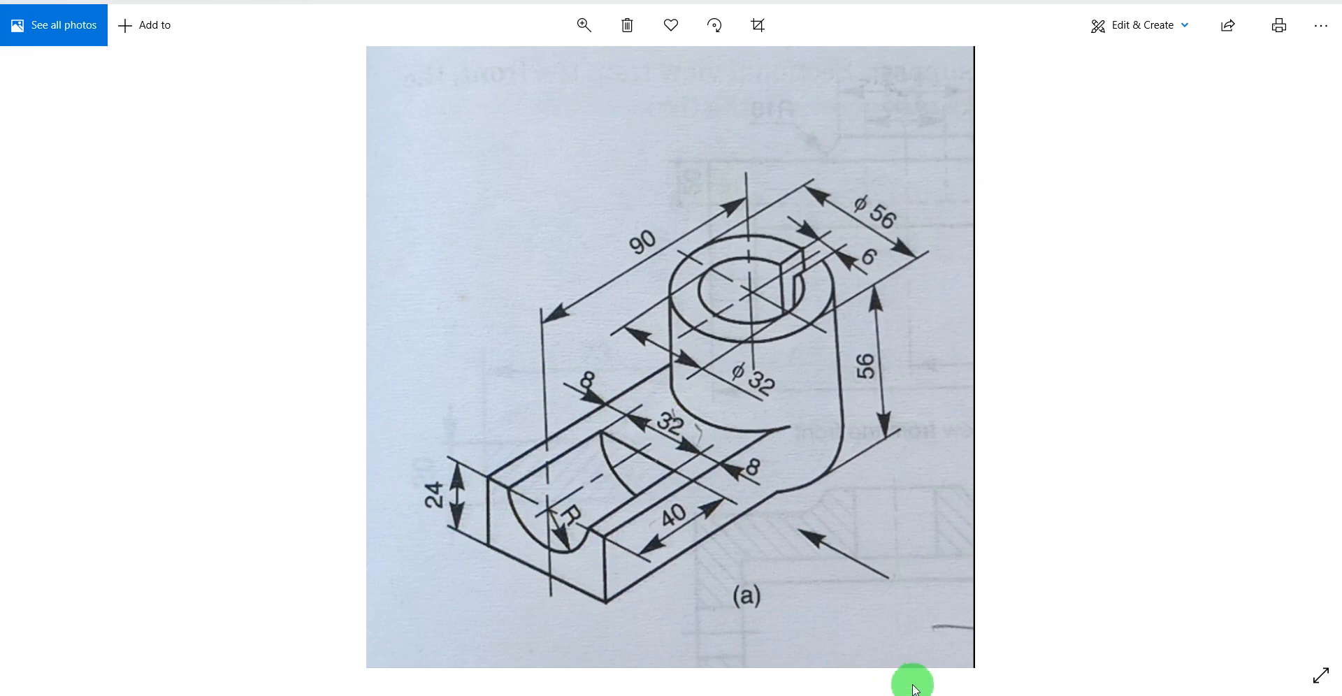
click(884, 695)
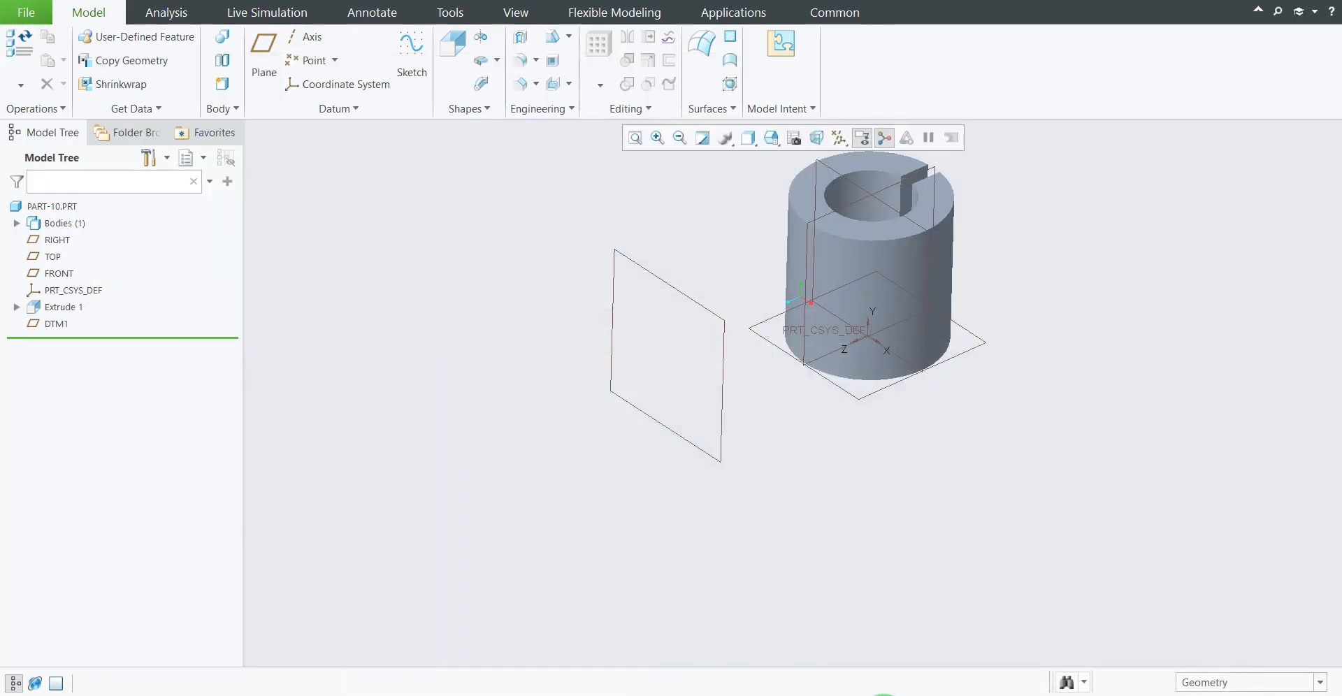
click(648, 280)
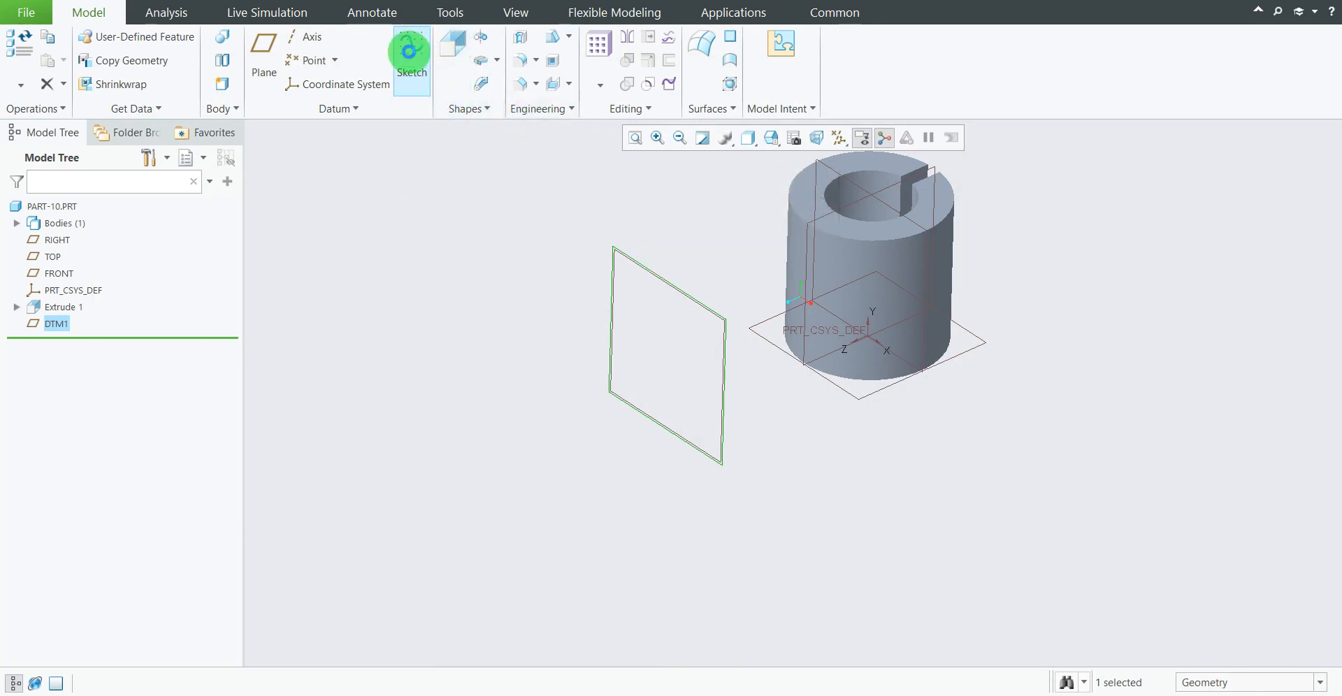
click(411, 51)
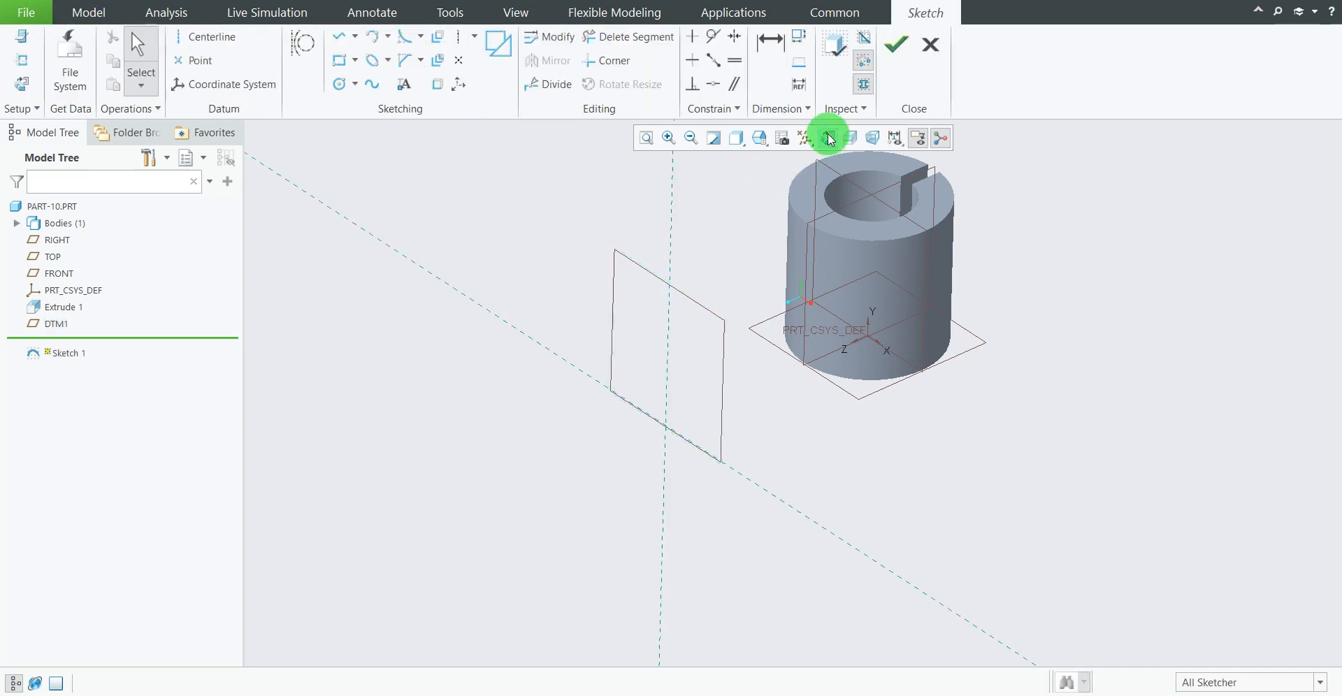
click(828, 139)
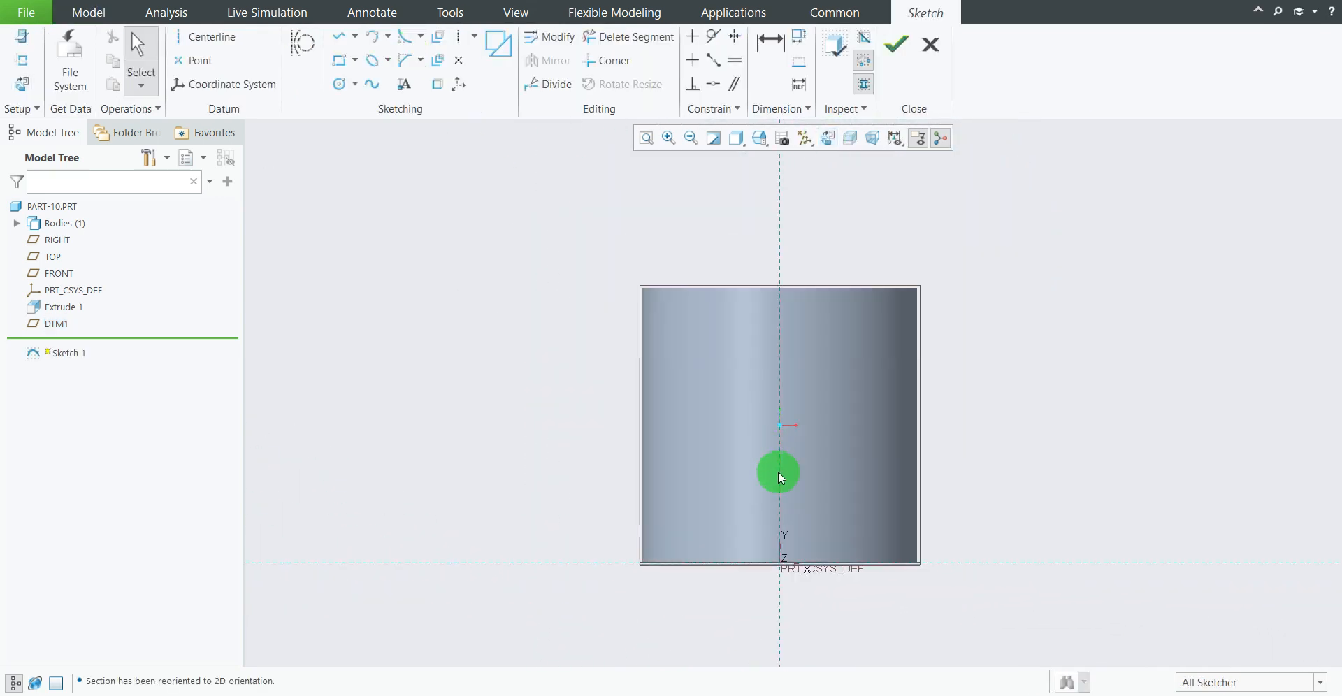
scroll(840, 580, up, 4)
scroll(824, 561, down, 3)
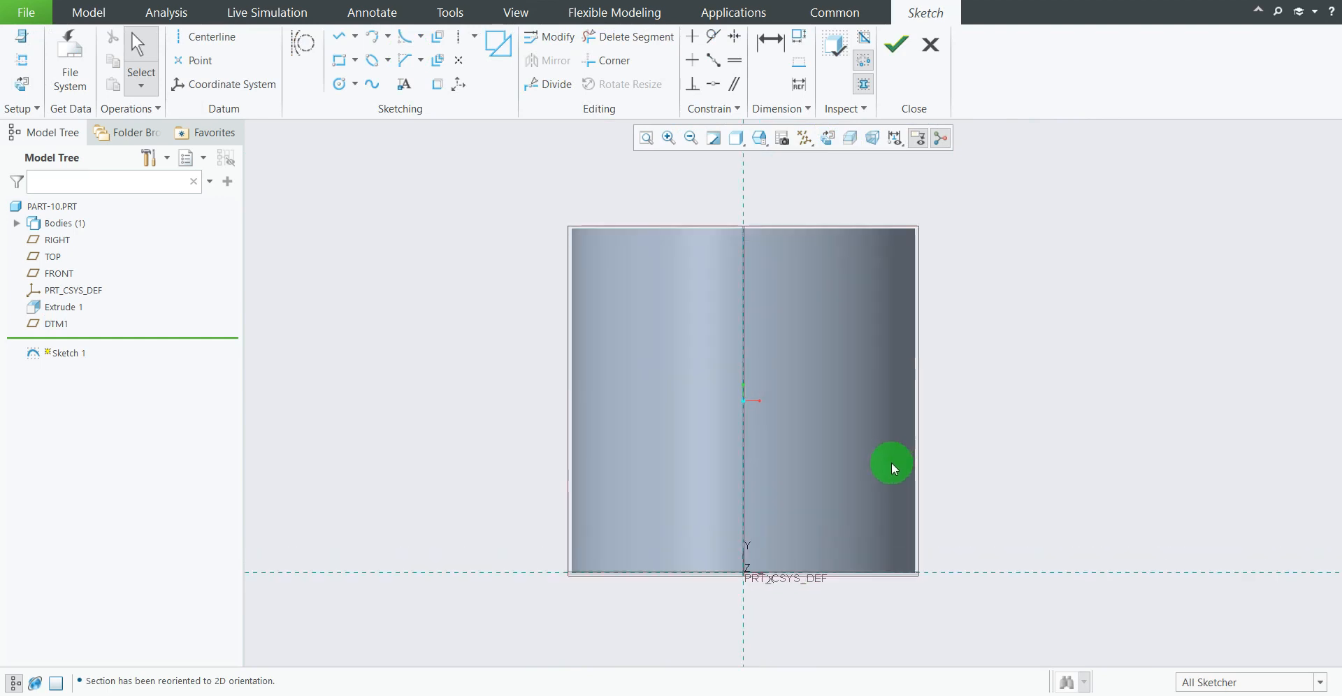
Step: Sketch a rectangle about 46 by 15 mm across the vertical axis, with its lower edge on the horizontal reference
click(338, 65)
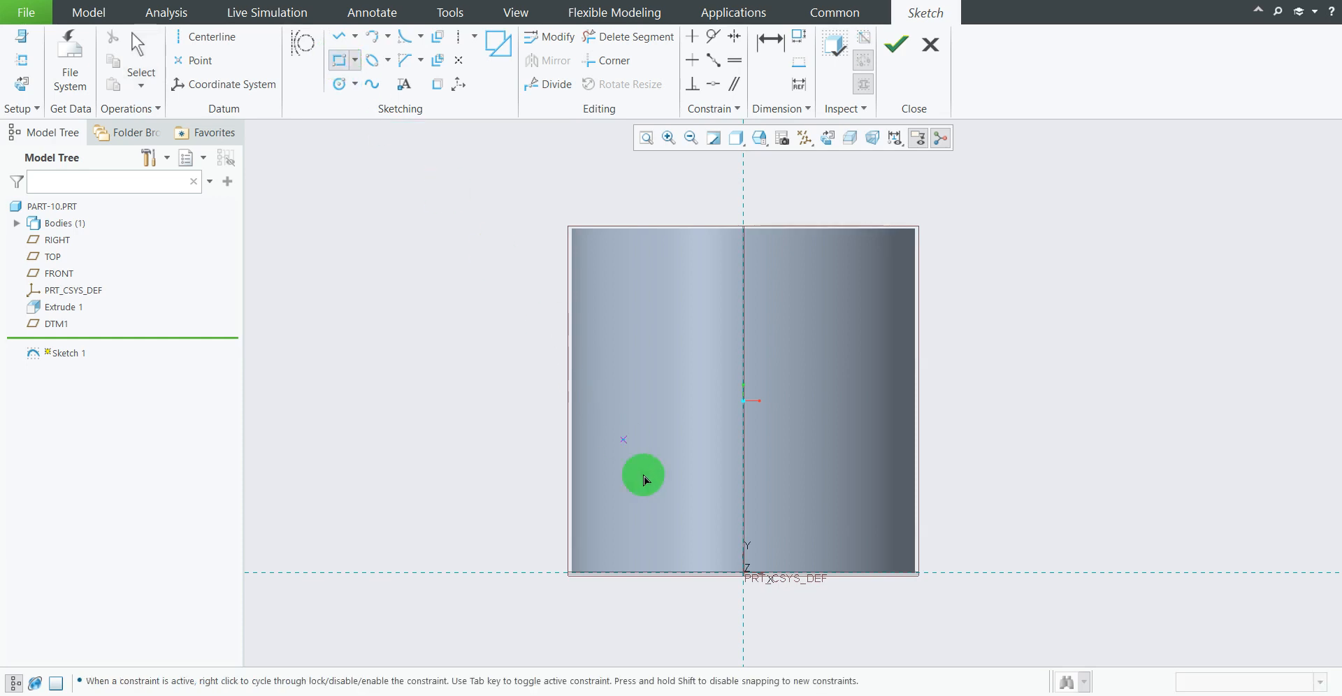
click(598, 481)
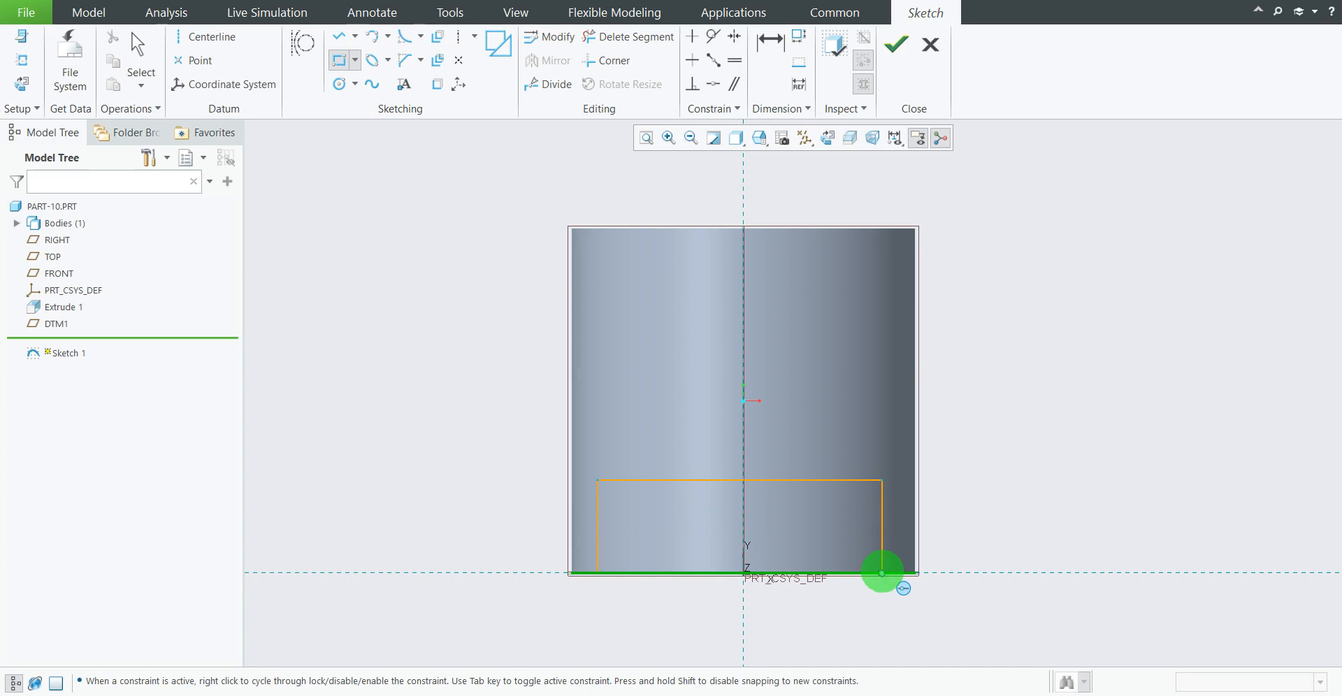
click(882, 573)
middle_click(995, 393)
Step: Check the arm width in the reference drawing and set the rectangle's width to 8+32+8 mm
scroll(838, 533, down, 3)
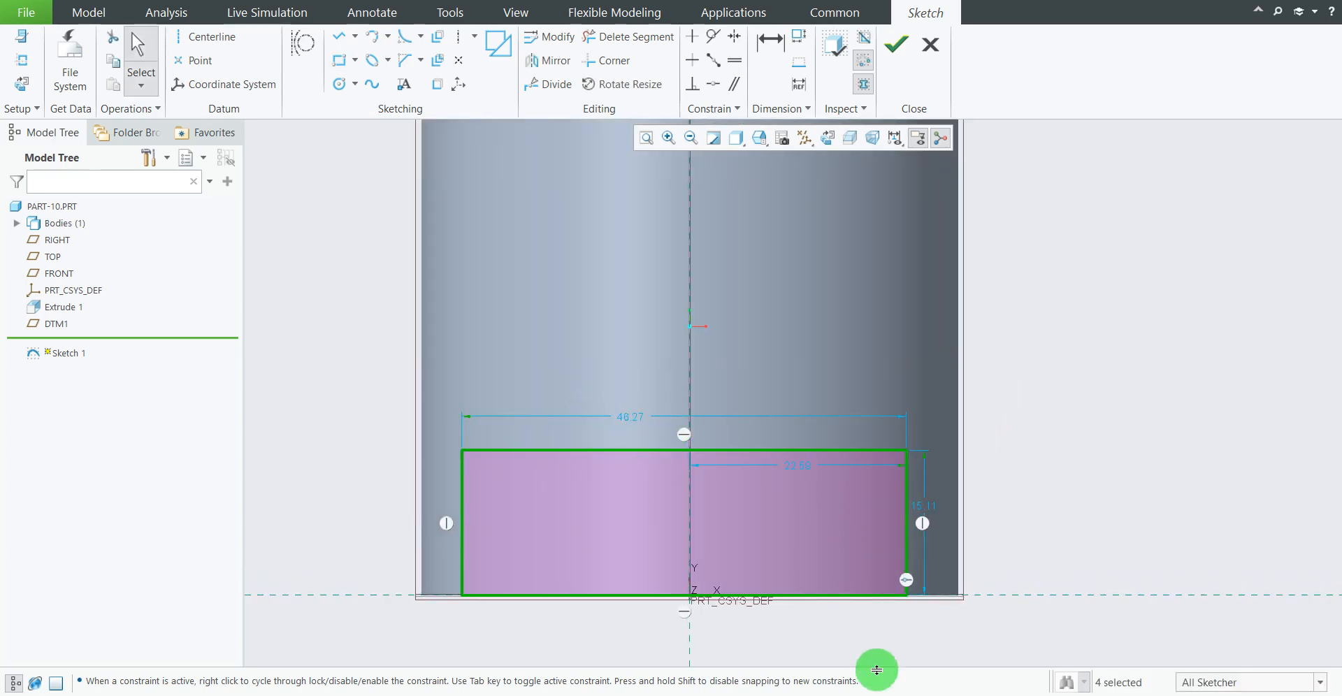
click(880, 692)
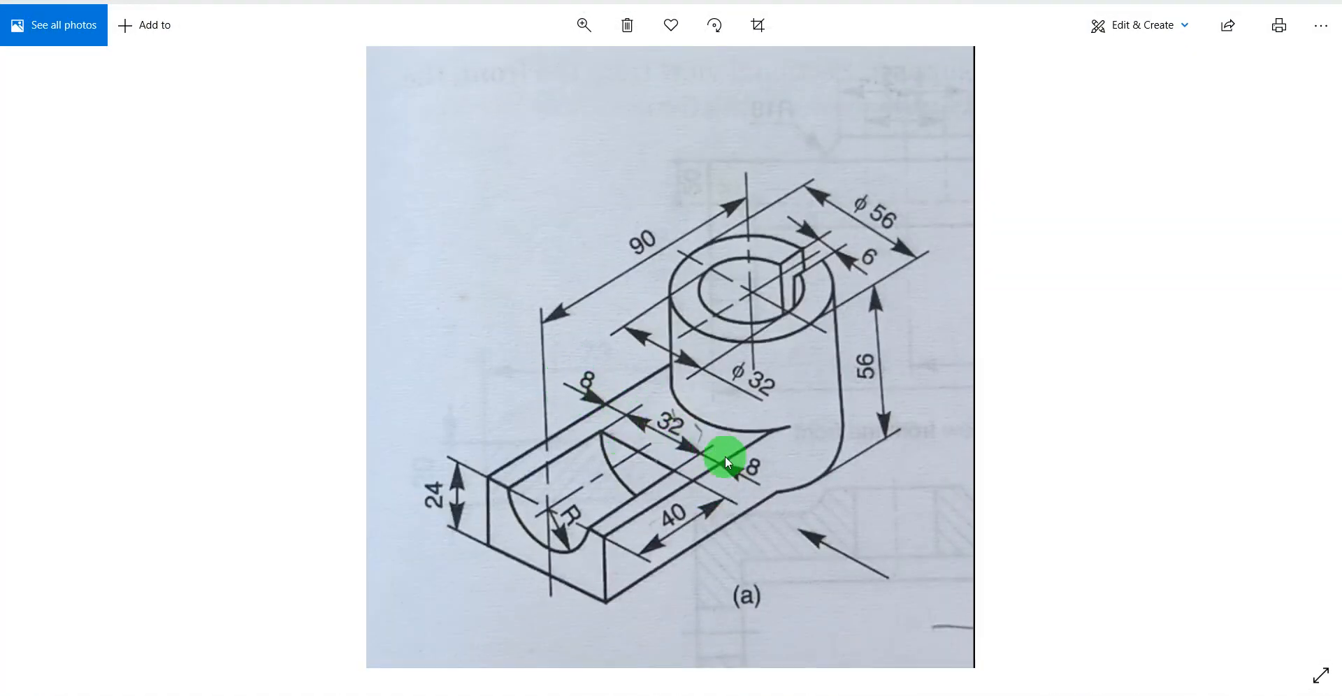
click(901, 693)
click(696, 452)
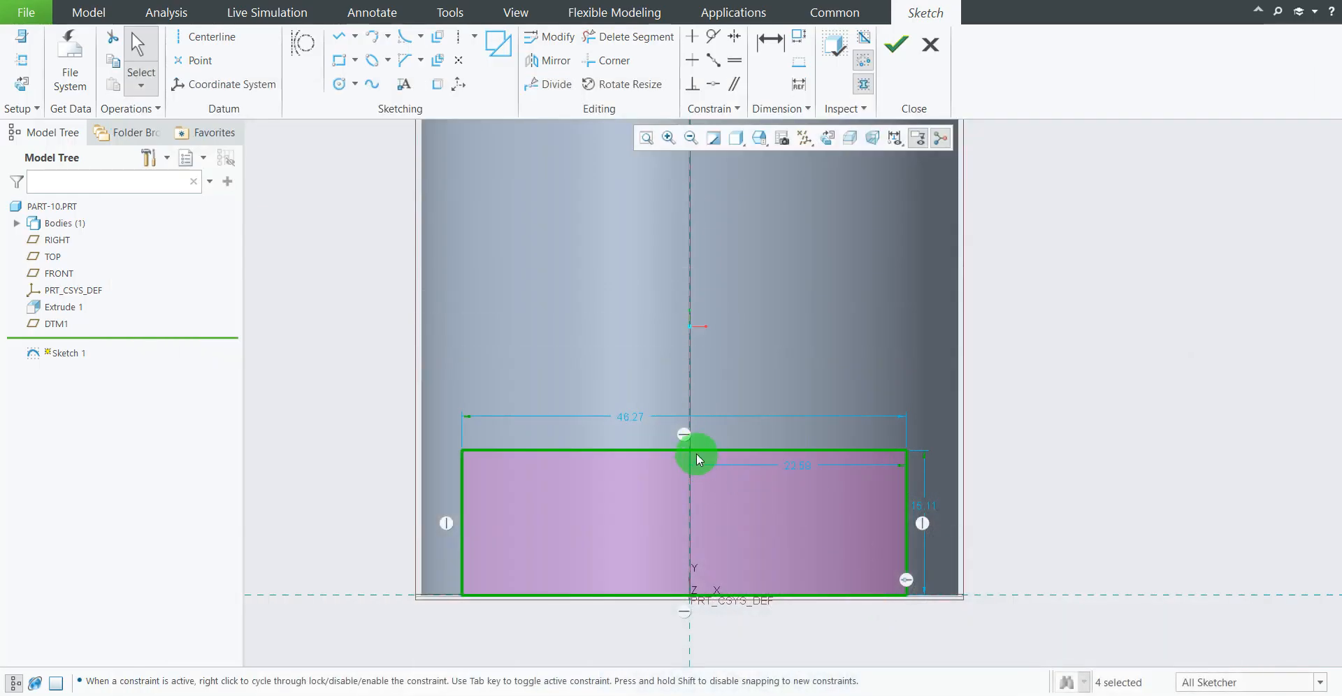
double_click(631, 417)
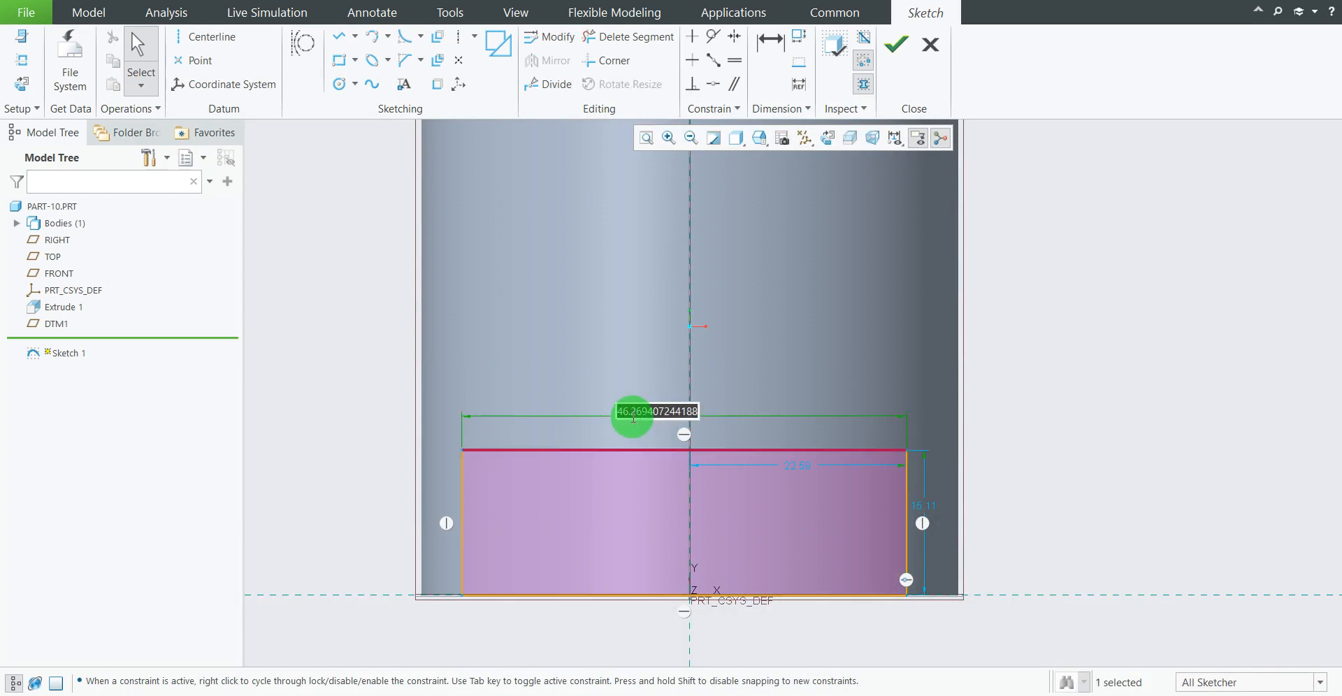
text(8)
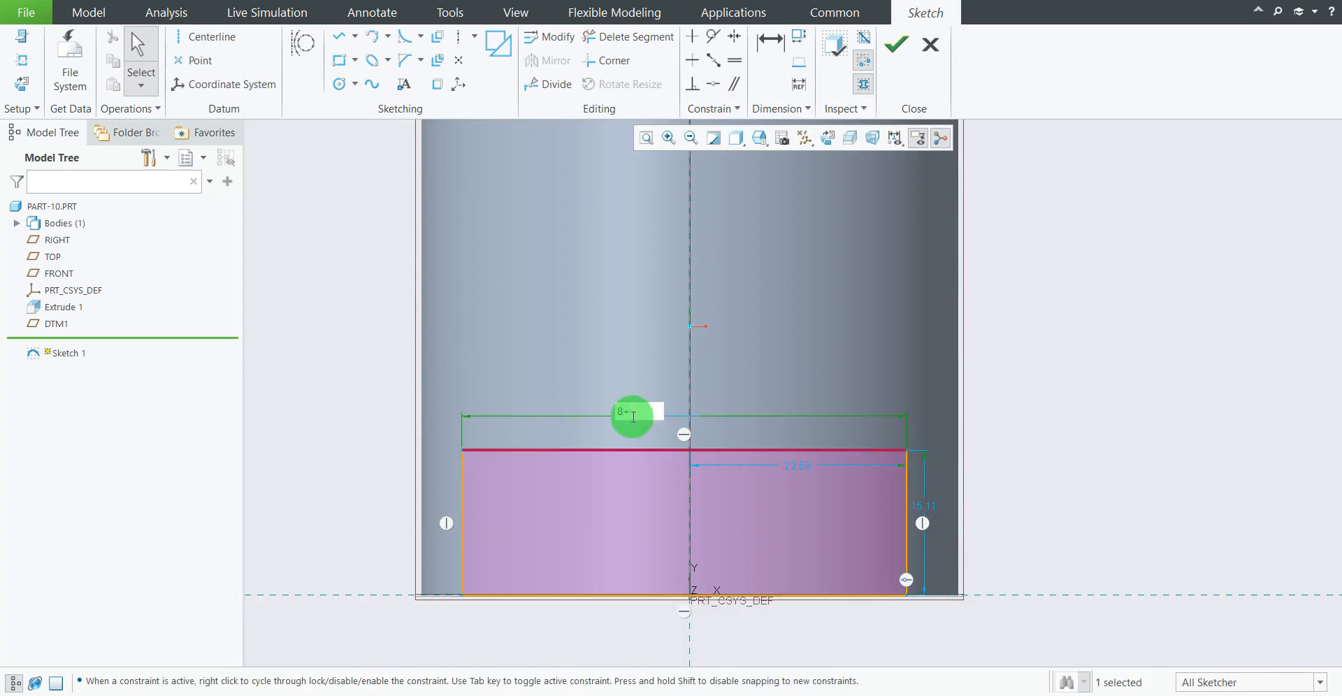
text(+32+8)
key(Return)
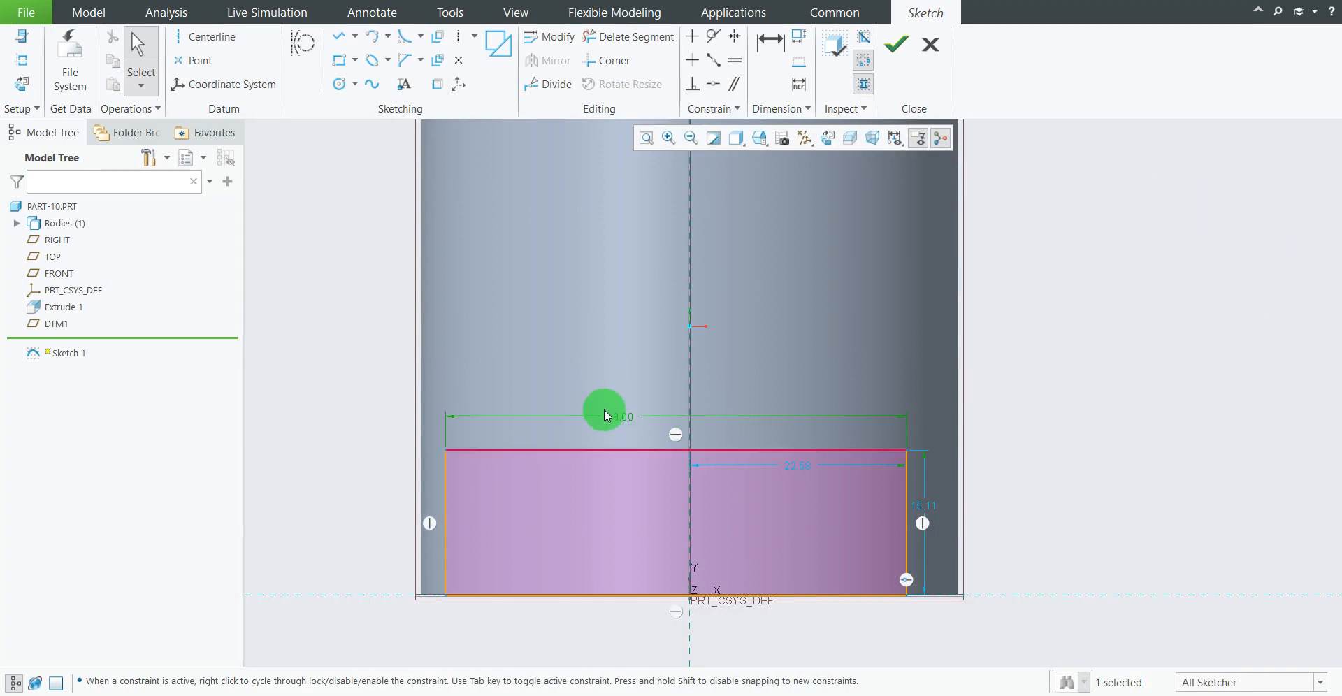
Step: Center the rectangle by setting the distance from the vertical axis to its side edge to 48/2 mm
middle_click(789, 466)
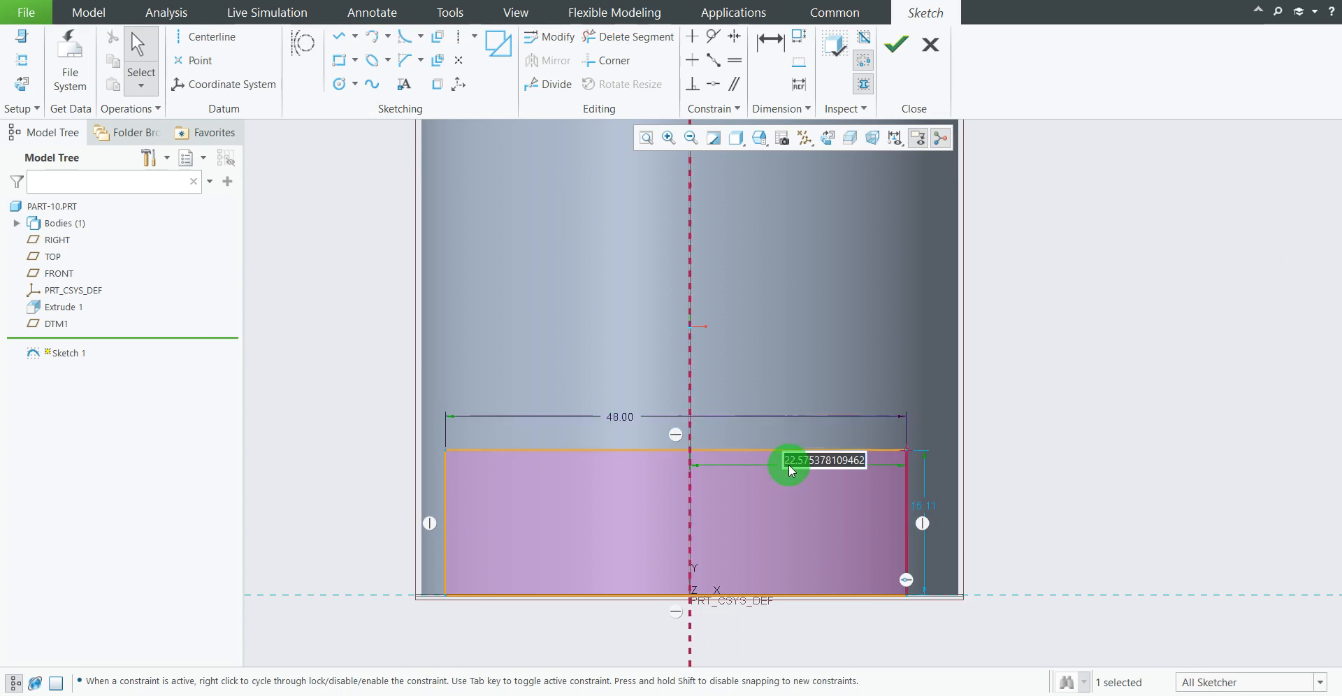
text(48/2)
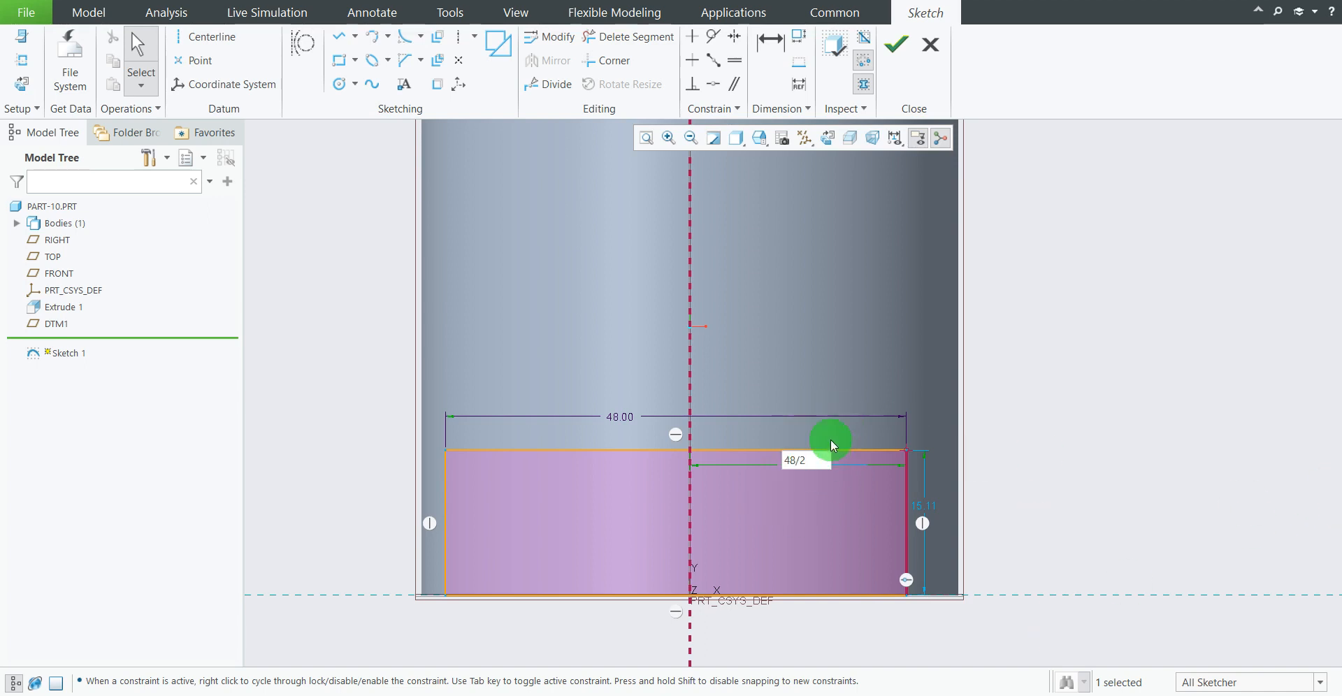
key(Return)
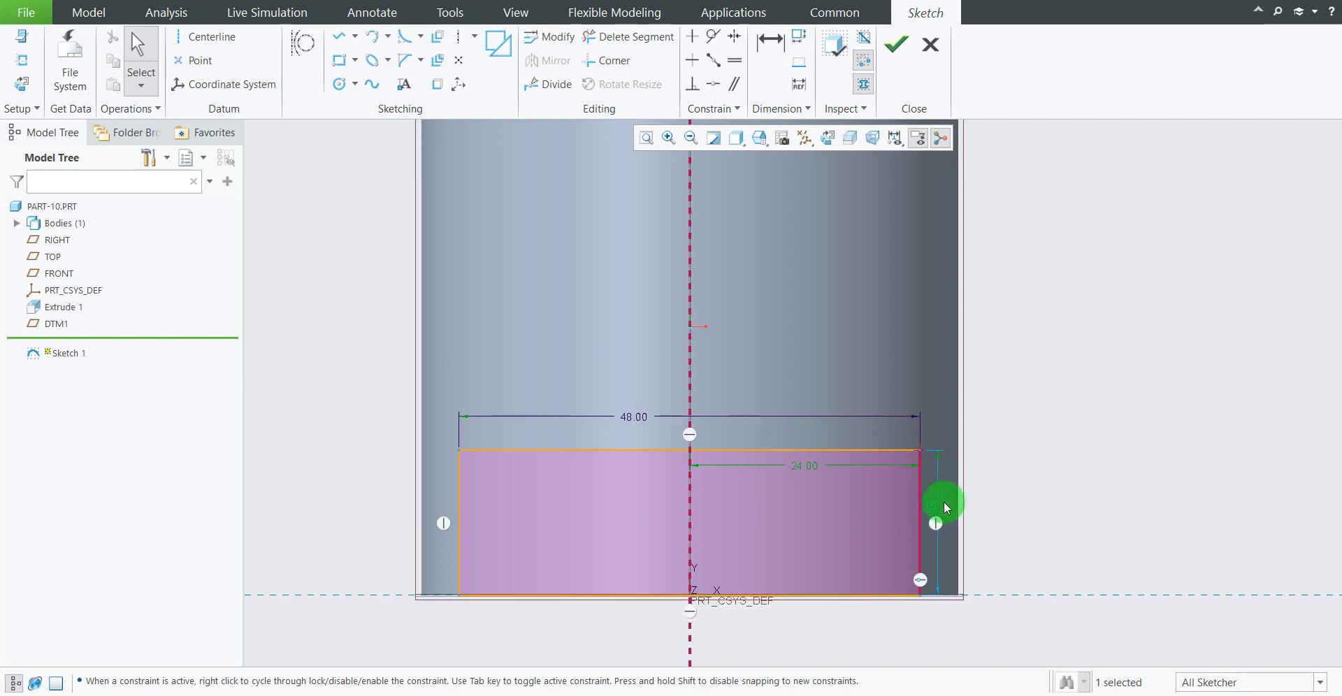
Step: Check the arm height in the reference drawing and set the rectangle's height to 24 mm
click(881, 695)
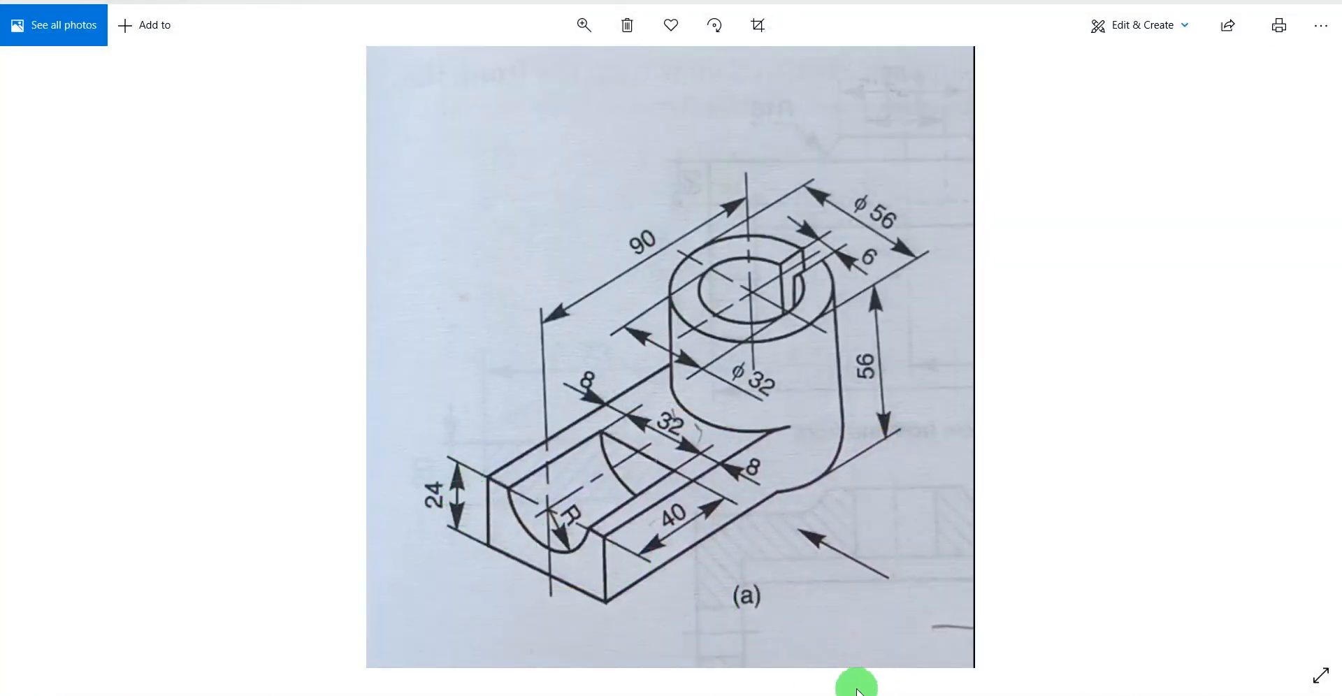
click(877, 695)
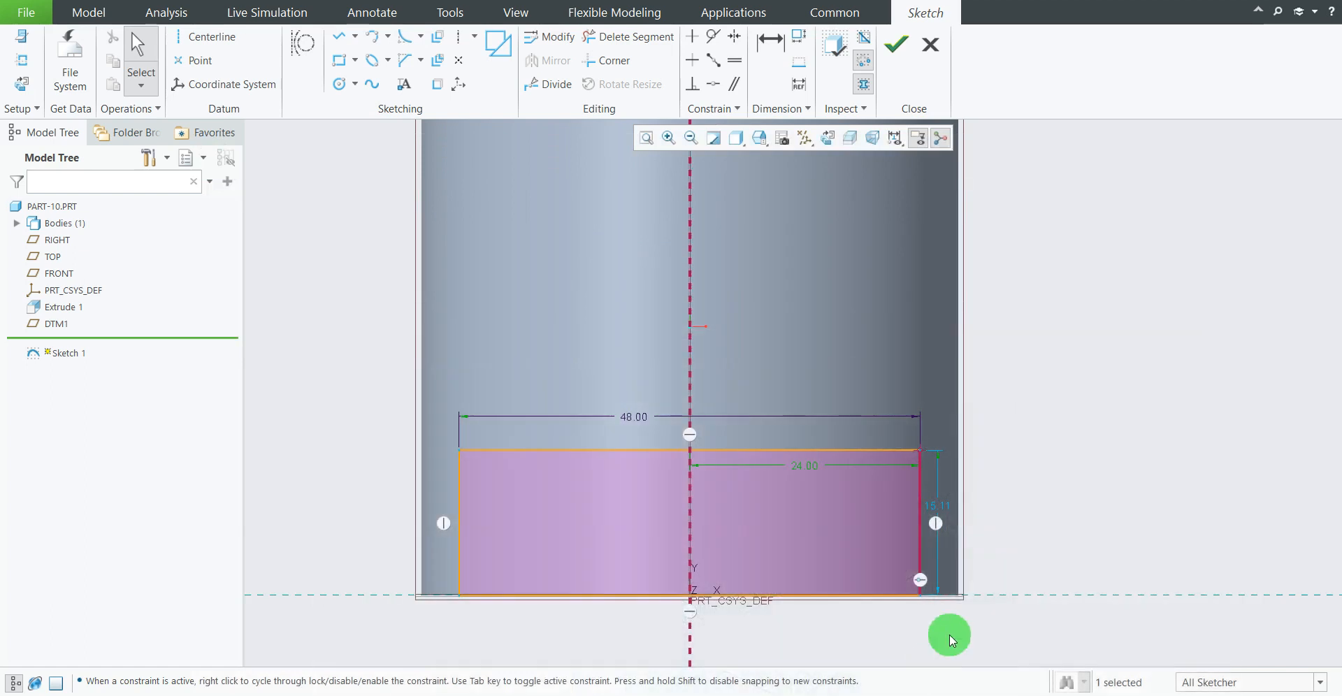
double_click(941, 506)
text(2)
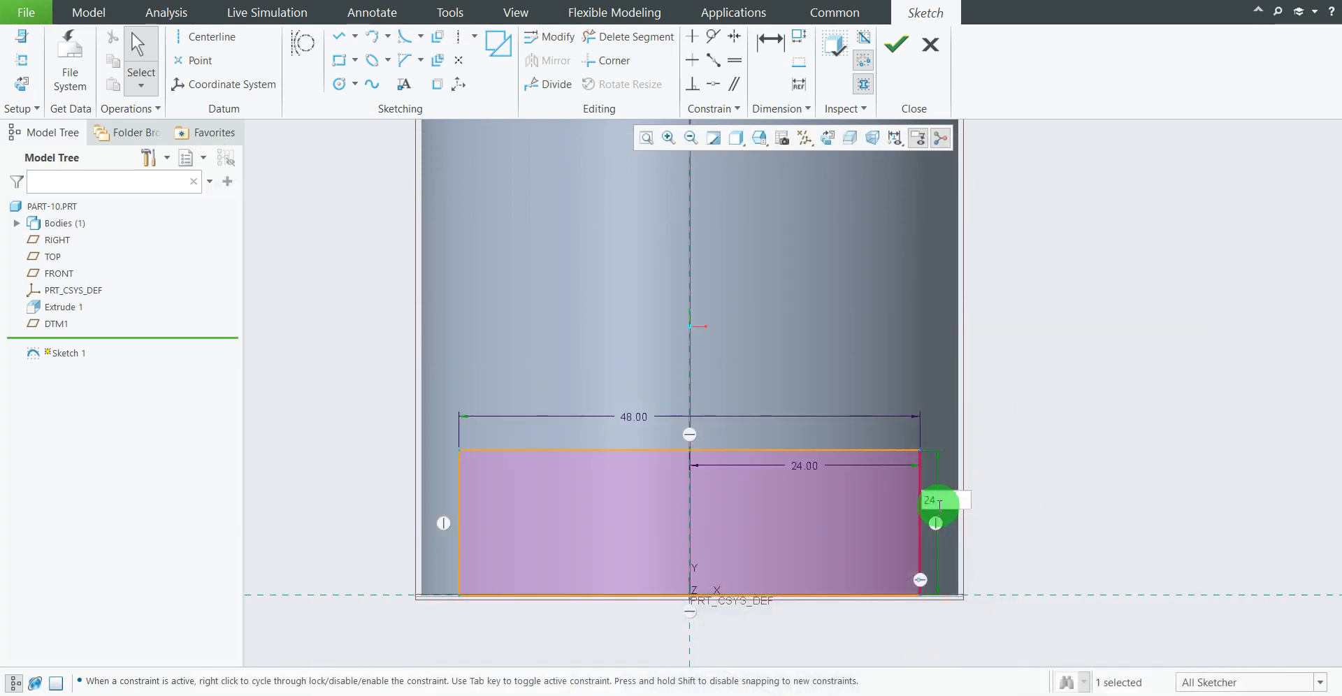
text(4)
key(Return)
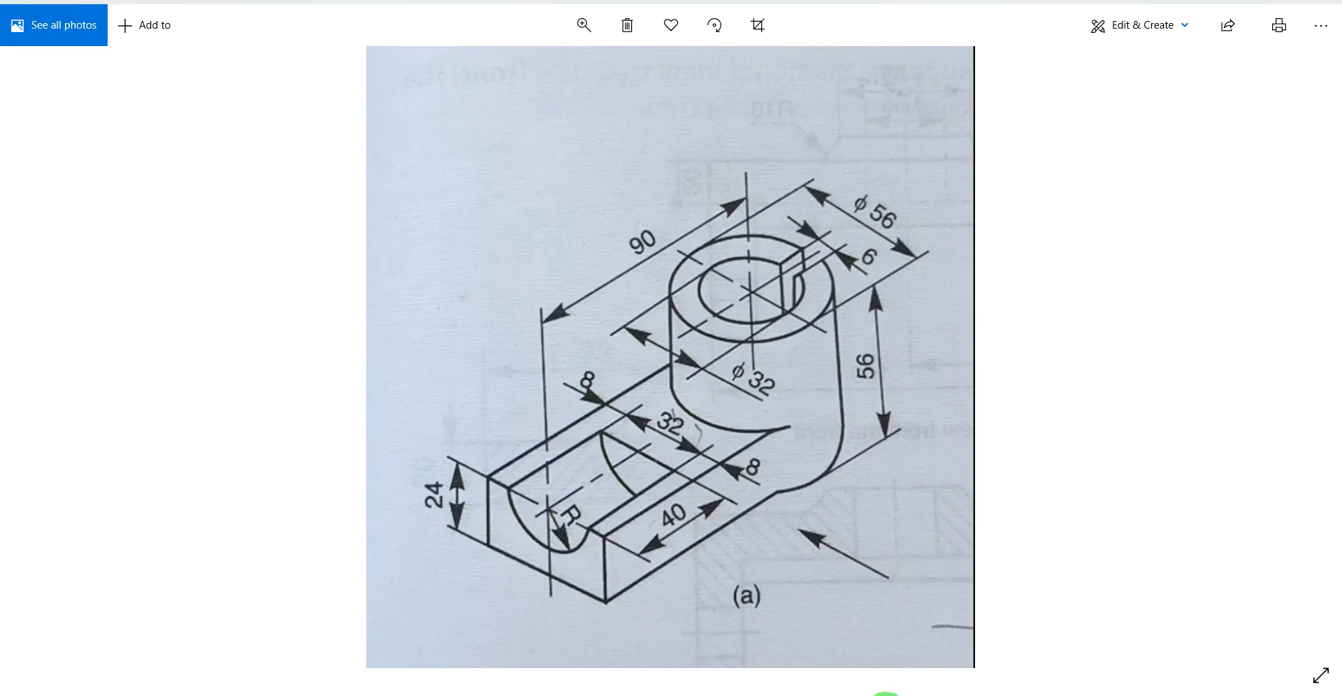
Step: Compare the rectangle with the reference drawing and finish the arm sketch
key(alt+Tab)
scroll(899, 471, up, 3)
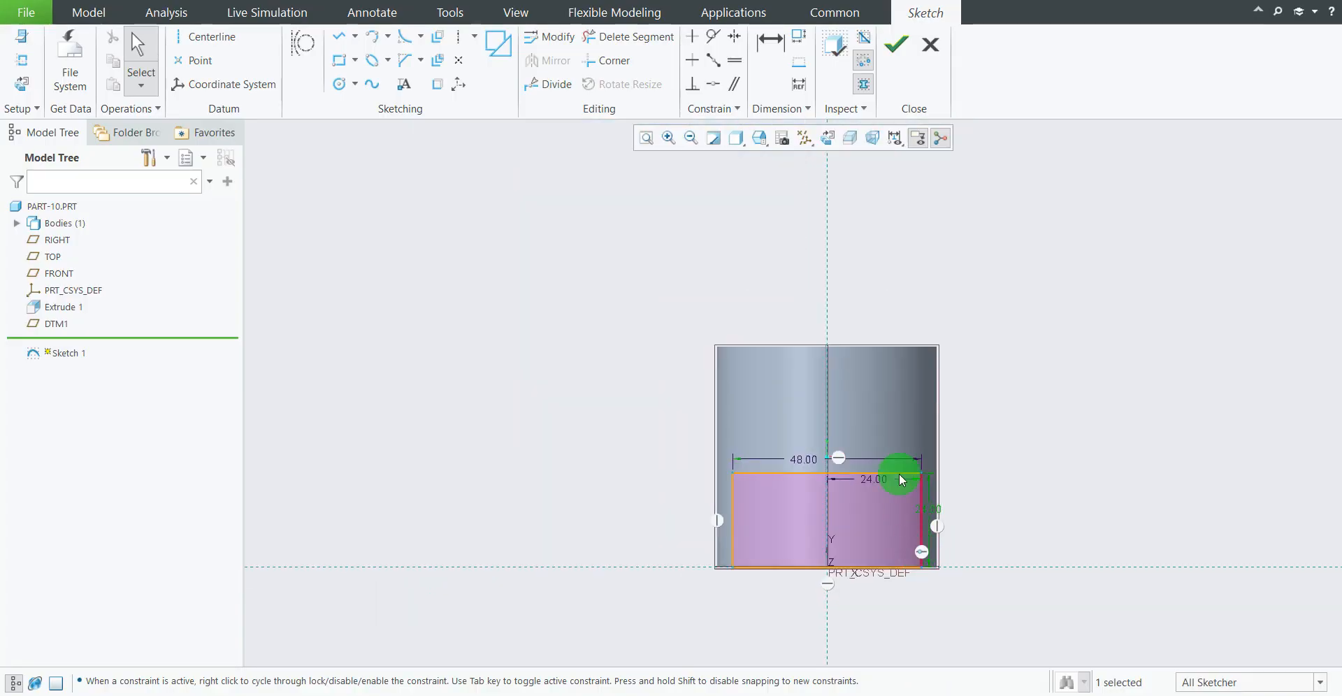
scroll(989, 497, down, 2)
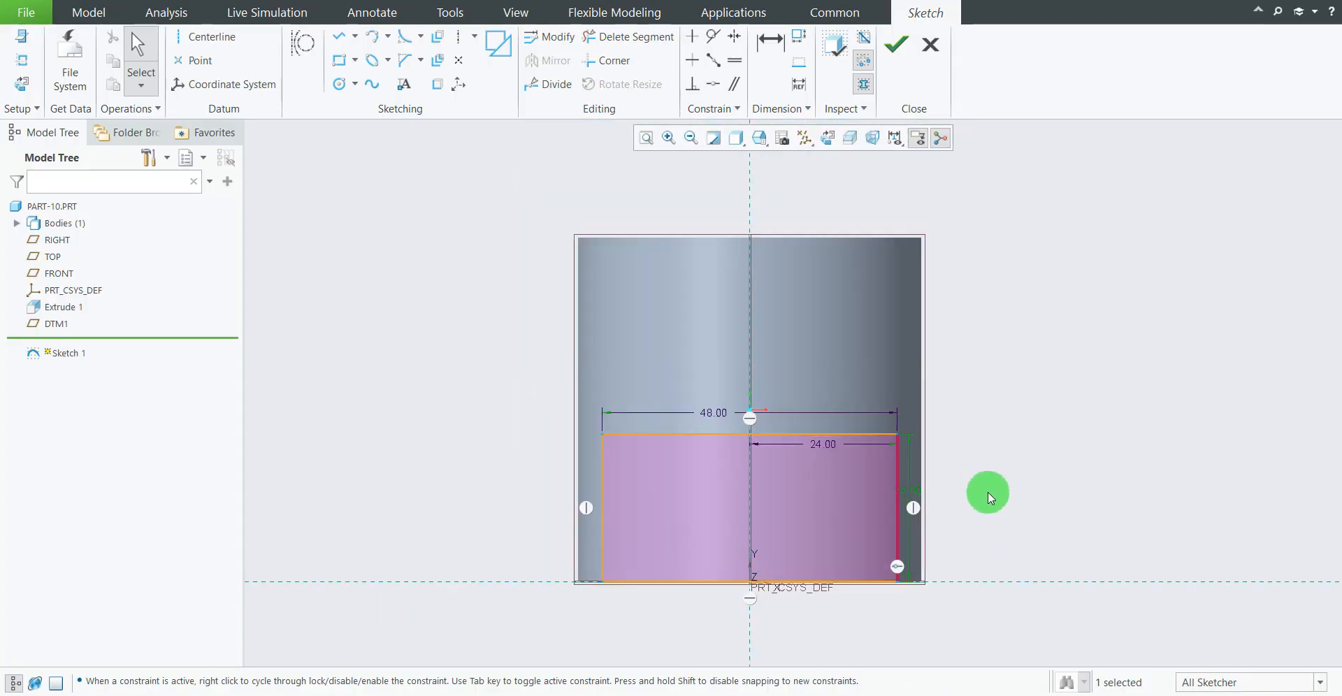
click(899, 48)
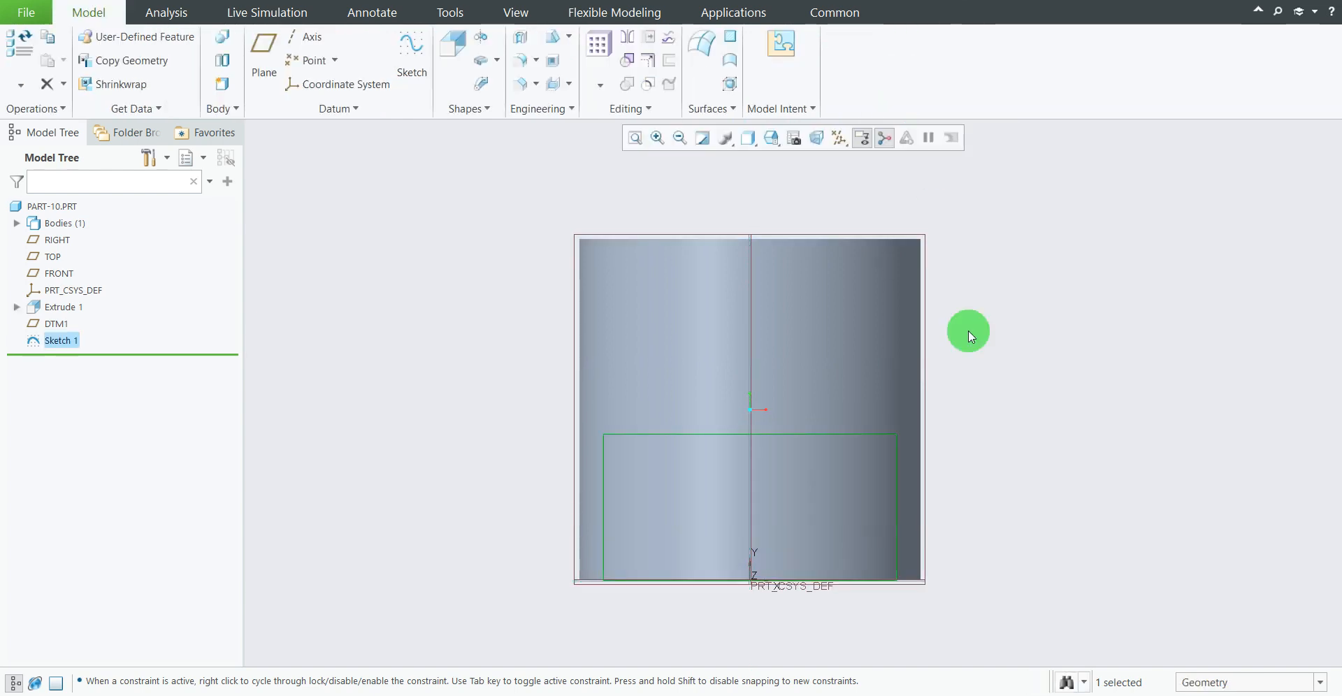
Step: Start a solid extrusion of the arm sketch and flip its direction toward the slotted cylinder
mouse_move(967, 330)
middle_down()
mouse_move(1080, 420)
mouse_move(1051, 425)
mouse_move(1018, 476)
mouse_move(1060, 471)
mouse_move(1027, 469)
middle_up()
key(ctrl+d)
scroll(1125, 444, down, 2)
scroll(1007, 479, up, 1)
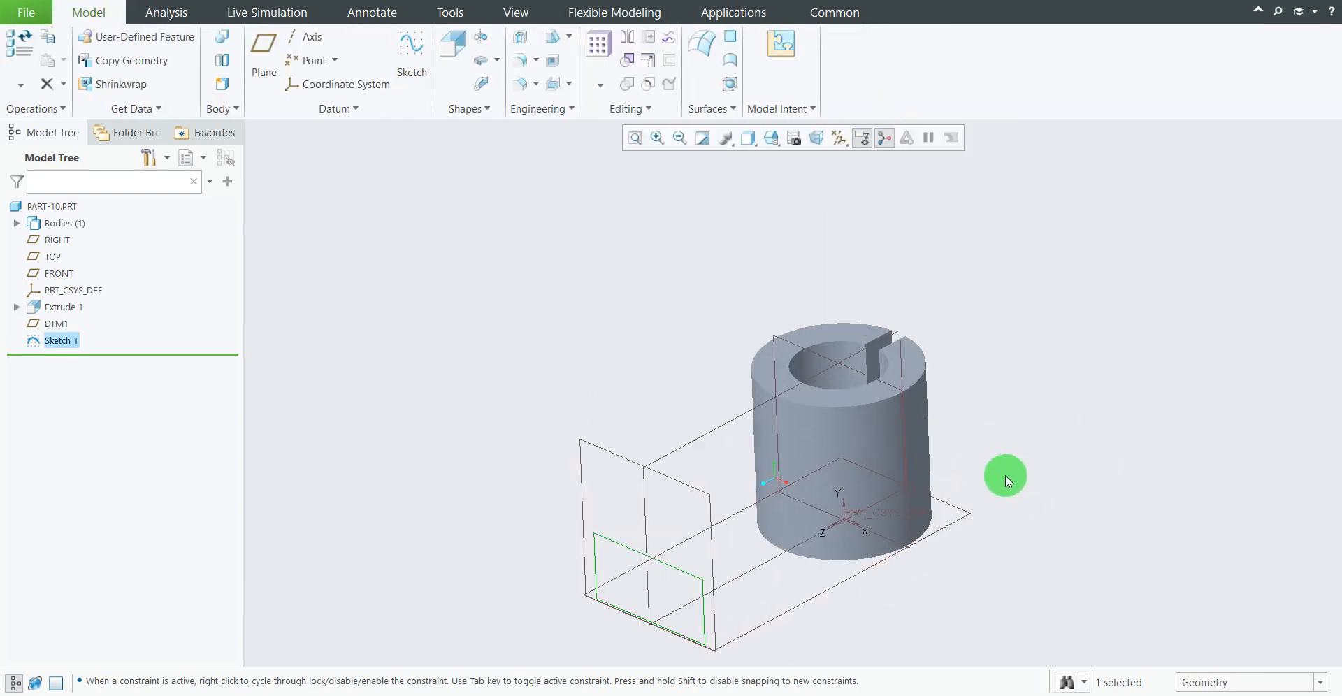
click(453, 61)
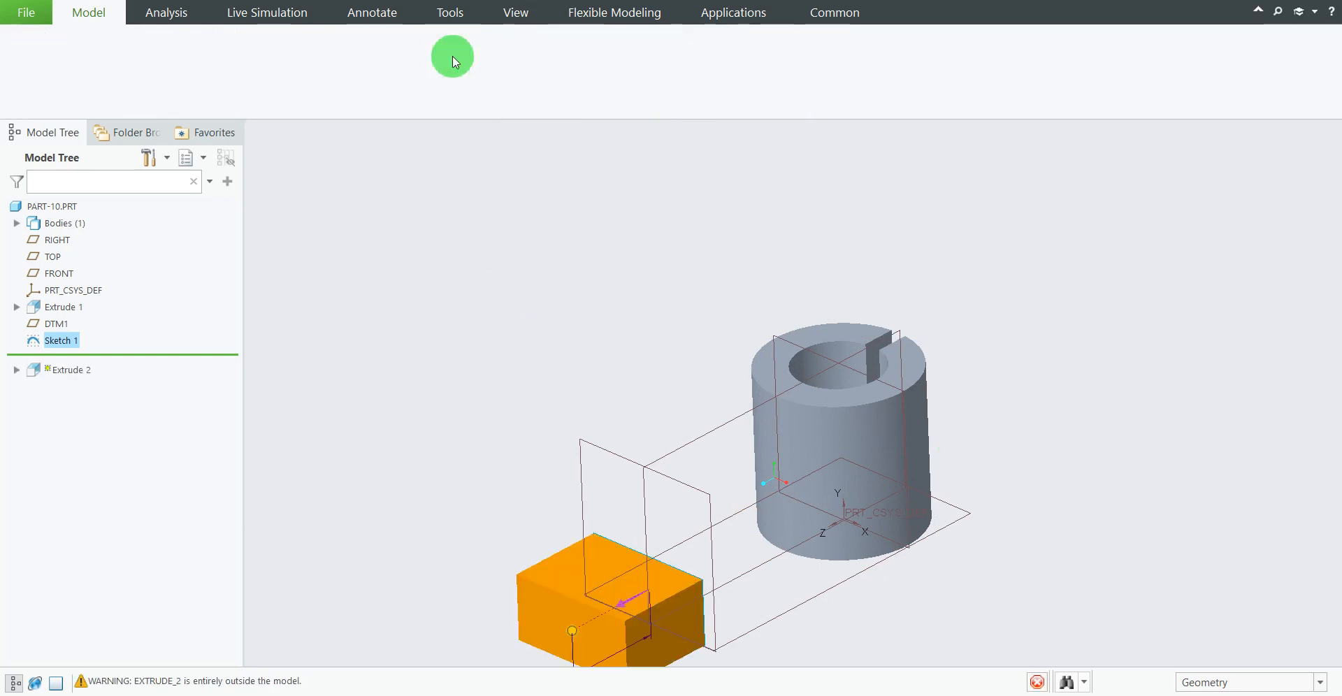
scroll(491, 470, down, 2)
scroll(527, 610, up, 4)
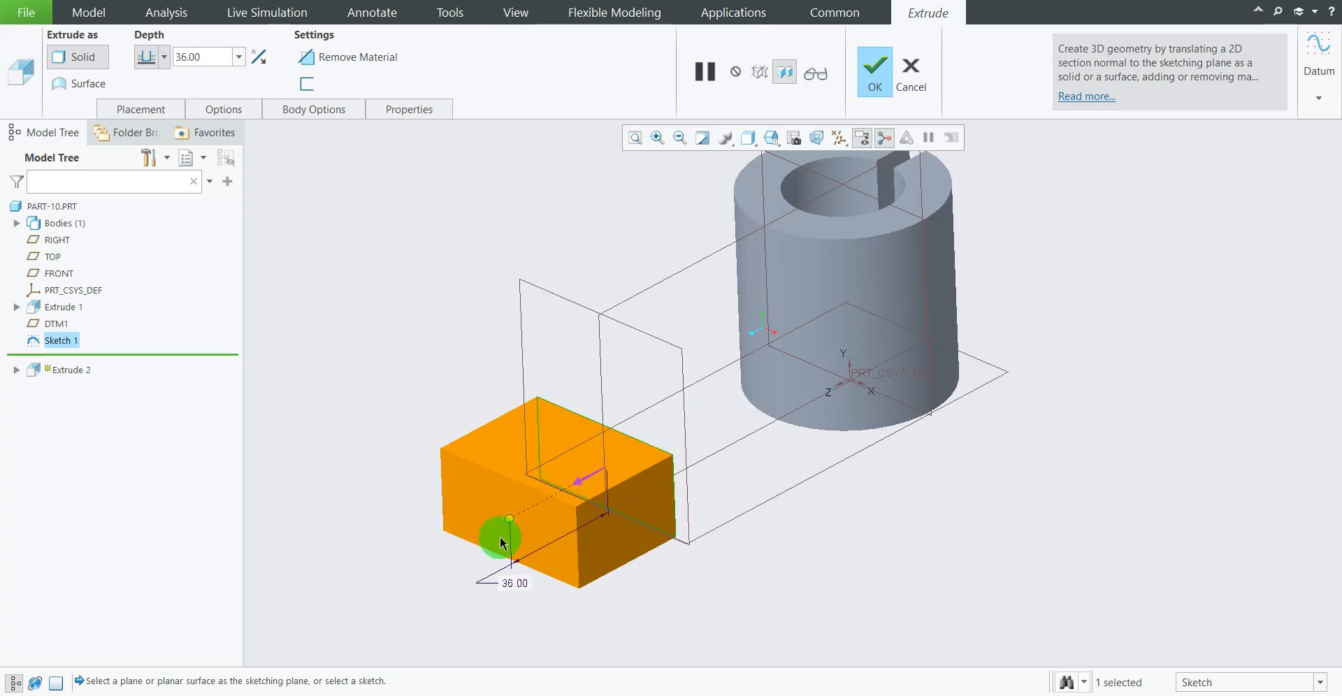
click(585, 475)
scroll(809, 575, down, 2)
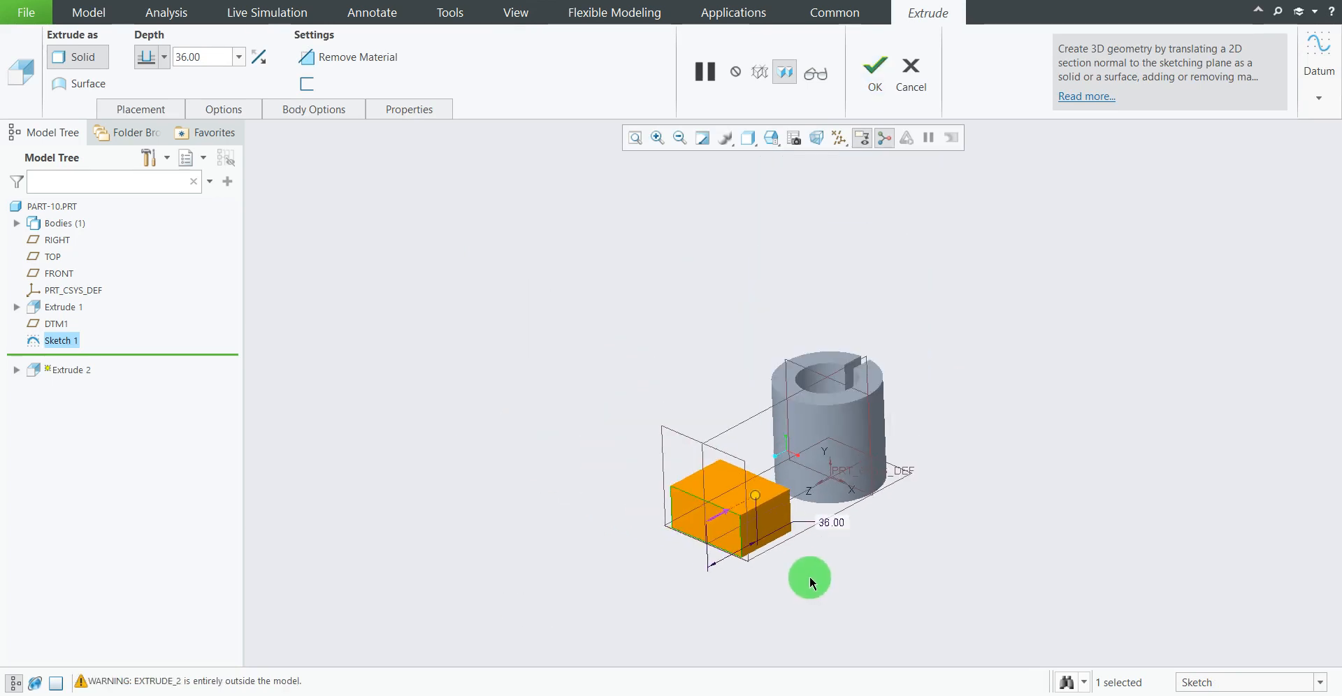
scroll(871, 506, up, 1)
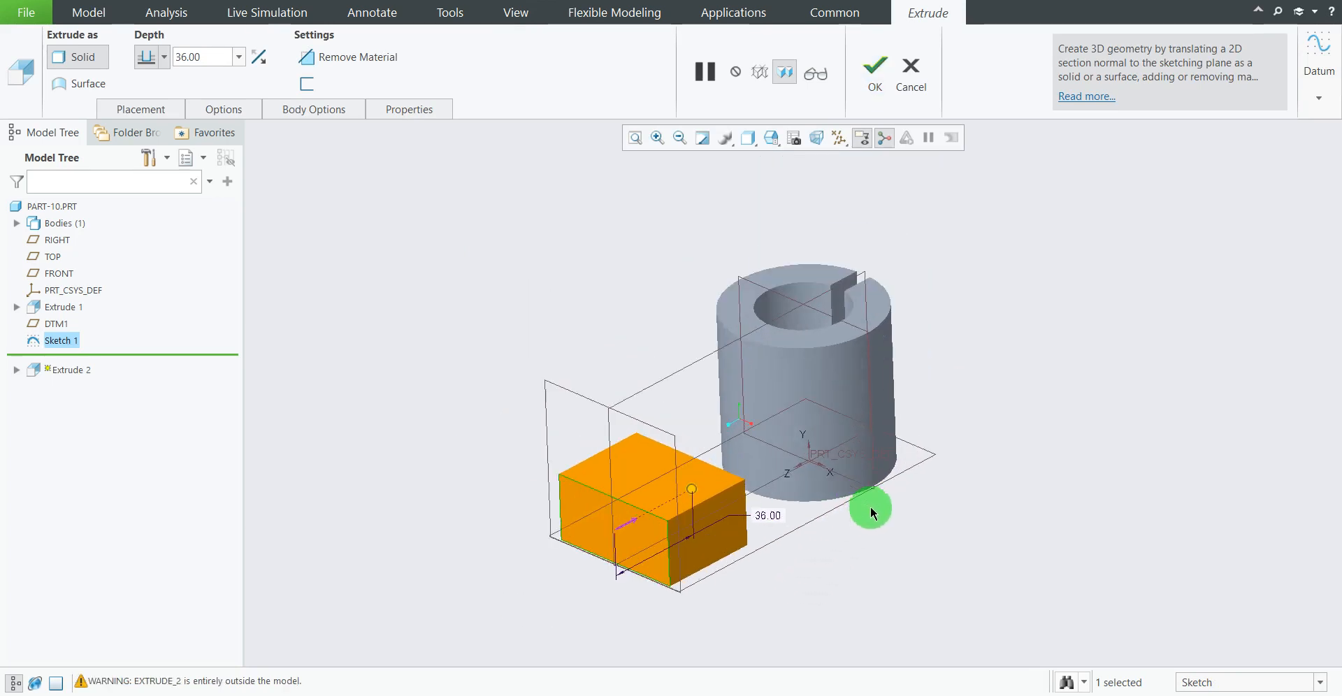
Step: Set the arm extrusion's depth to reach the next surface, ending at the cylinder's outer wall, and complete the feature
click(166, 56)
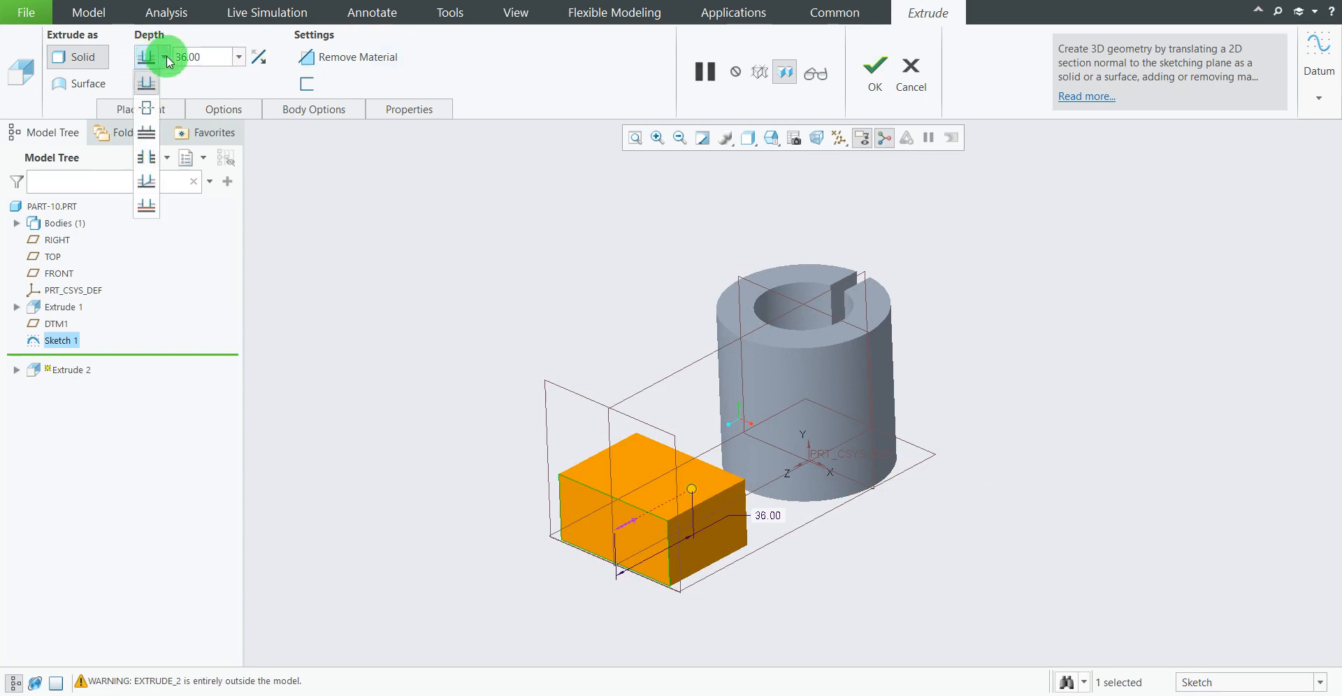
click(146, 136)
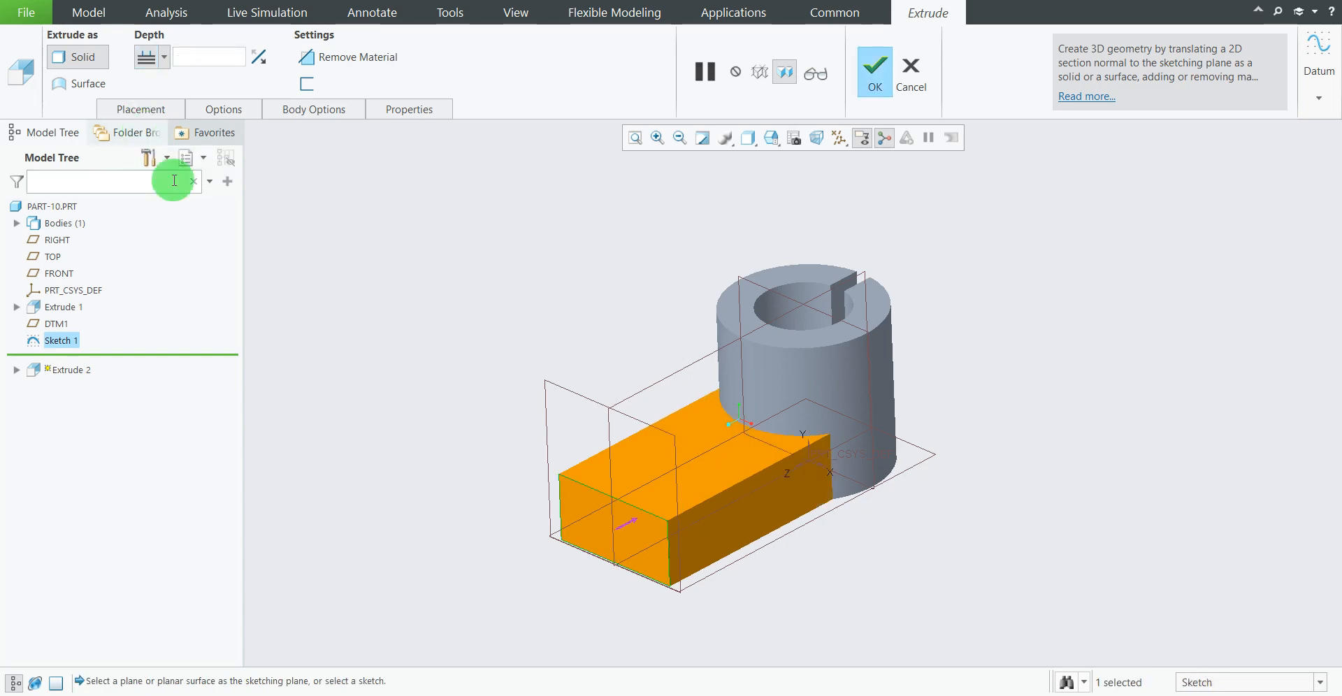
scroll(786, 447, up, 4)
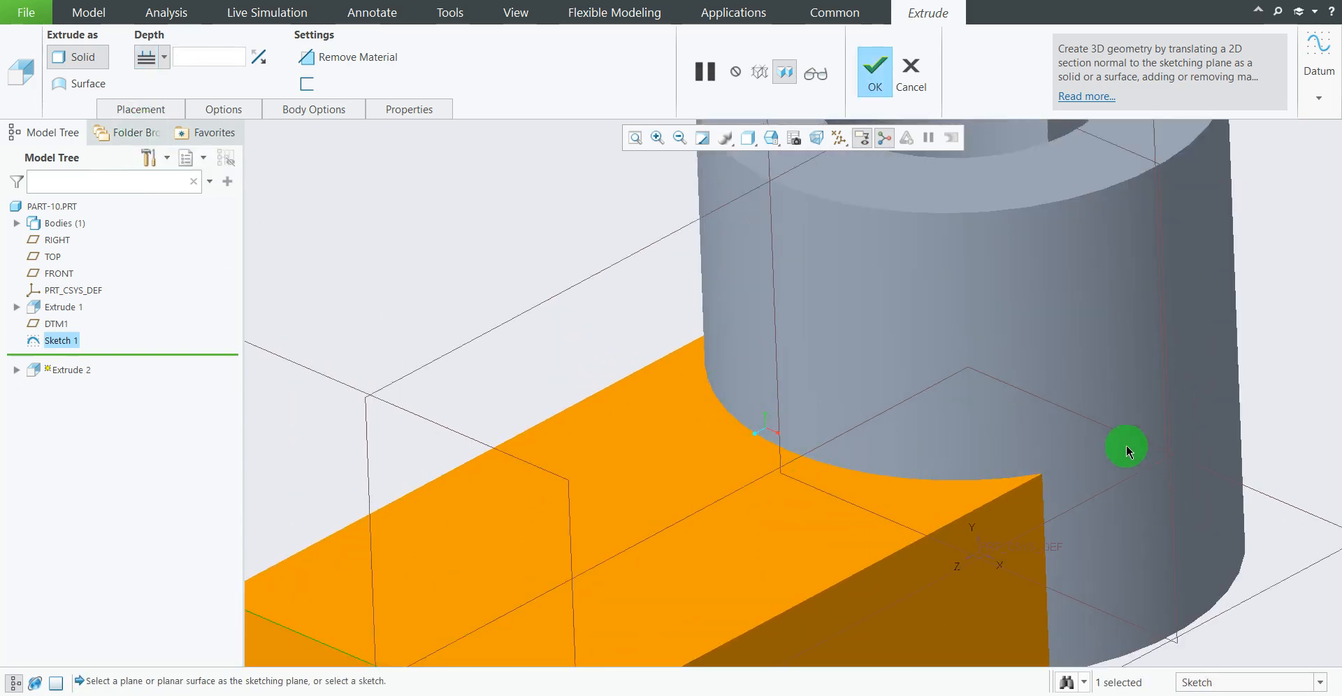
scroll(1126, 443, down, 4)
middle_drag(1105, 464, 1084, 480)
scroll(1067, 474, down, 2)
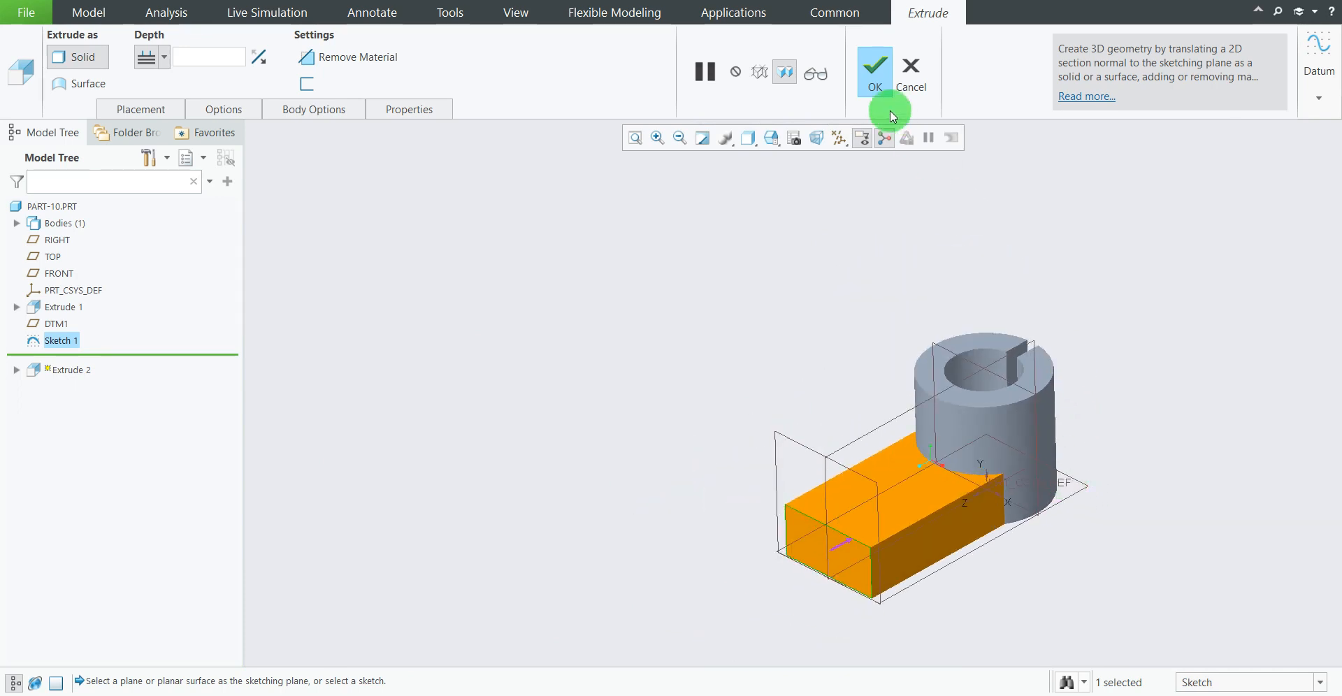
click(874, 70)
click(741, 322)
Step: Inspect the joined arm and cylinder, and examine the rounded groove in the reference drawing
scroll(872, 434, down, 2)
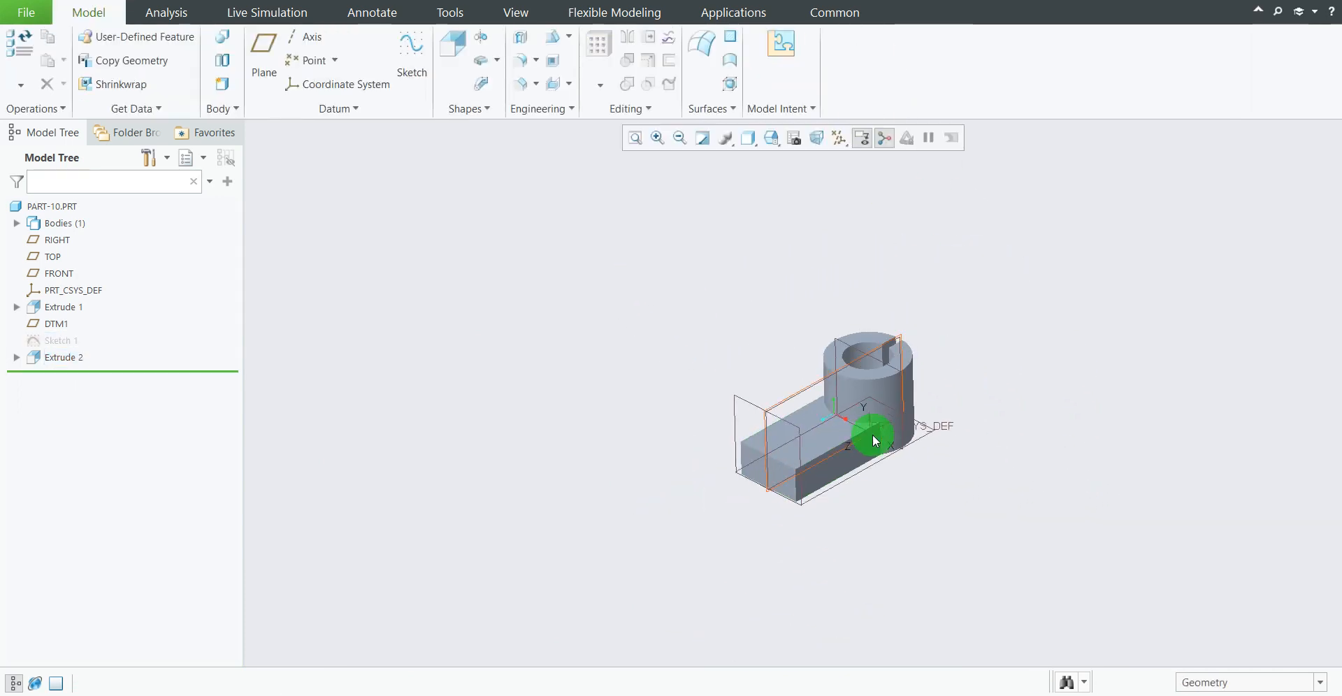
scroll(872, 434, down, 4)
scroll(856, 410, up, 3)
scroll(849, 375, down, 5)
middle_drag(790, 377, 731, 411)
scroll(797, 408, down, 4)
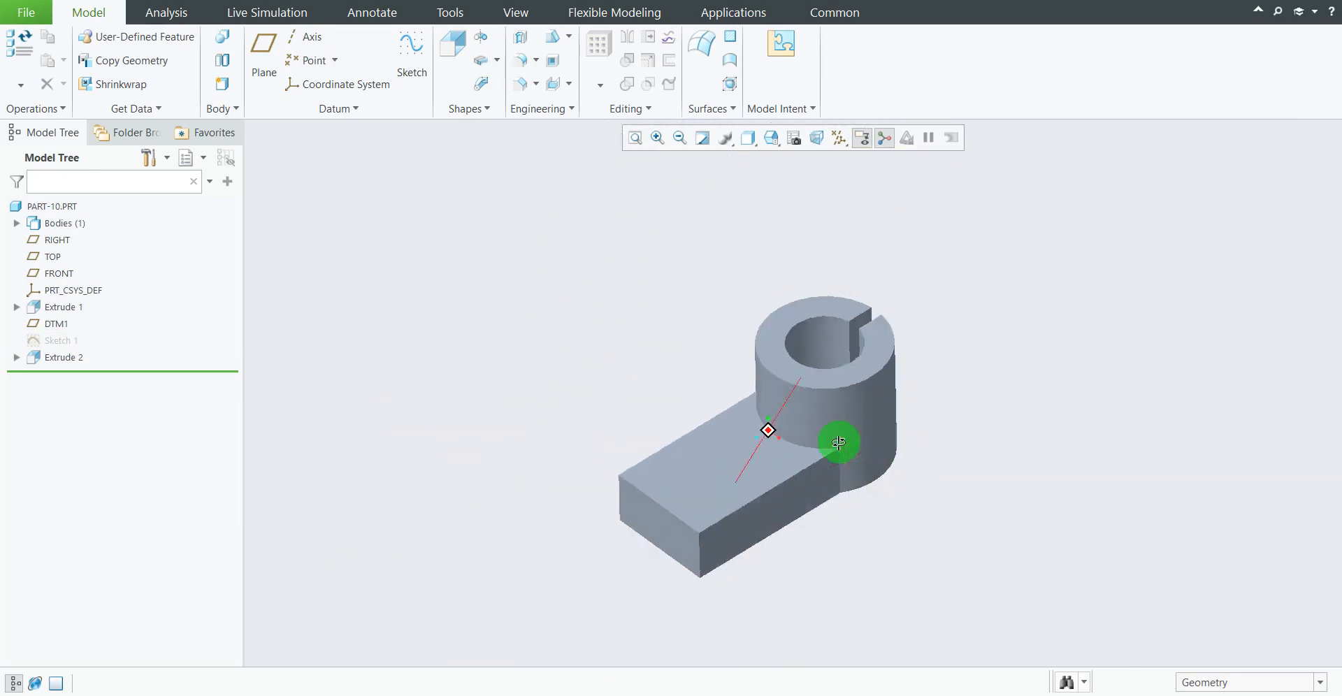
mouse_move(838, 442)
middle_down()
mouse_move(832, 425)
mouse_move(703, 539)
middle_up()
key(alt+Tab)
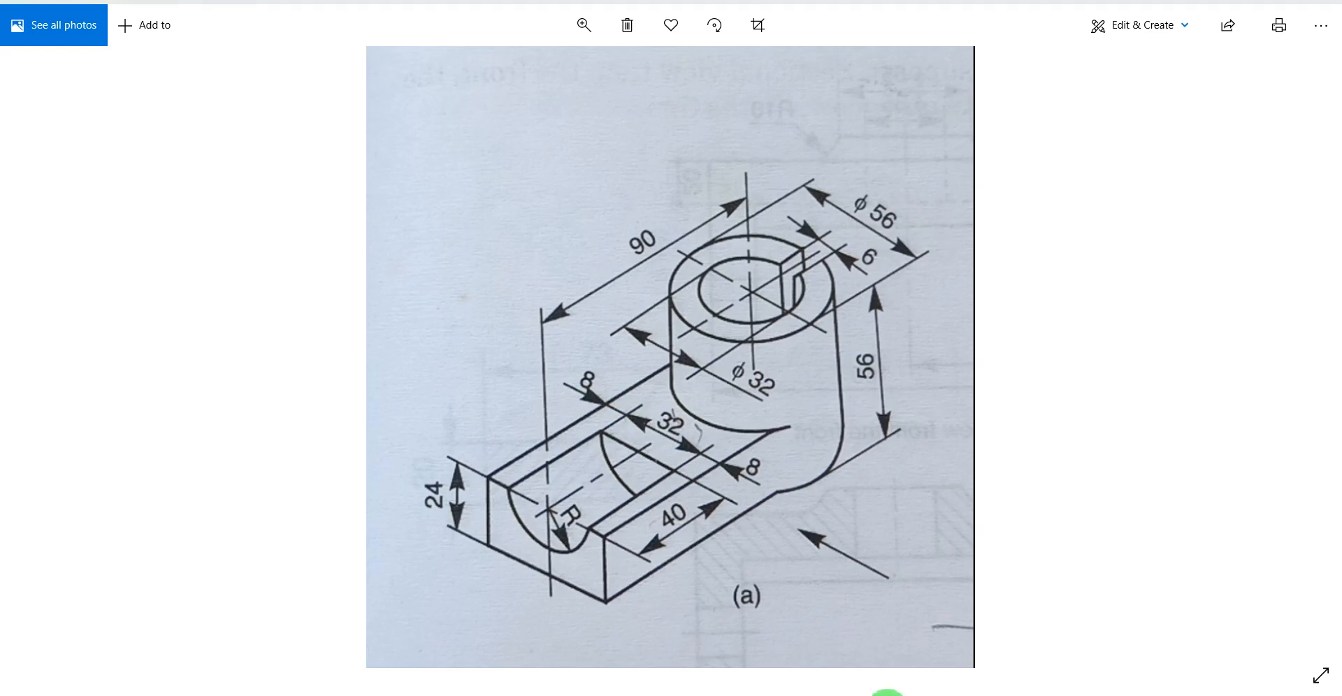
click(887, 695)
scroll(613, 541, down, 2)
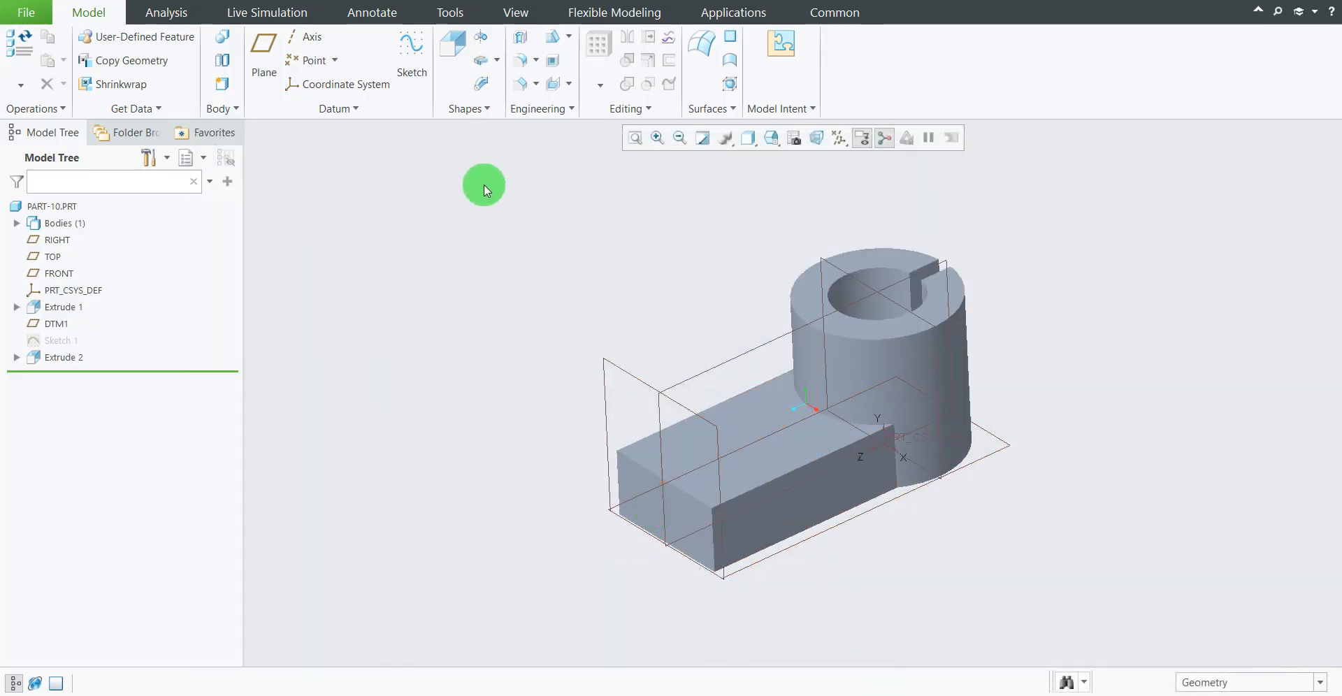
Step: Open a new sketch on the free end face of the arm and orient it face-on
click(410, 60)
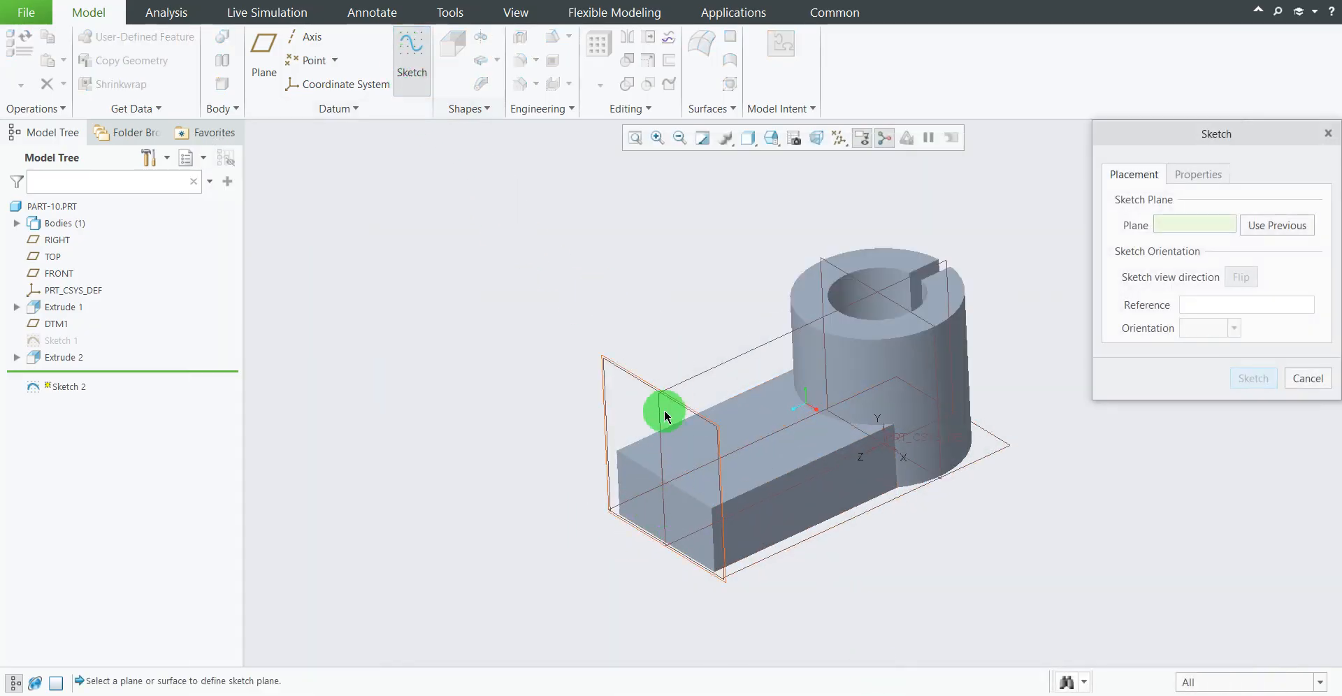
scroll(664, 420, down, 2)
click(634, 482)
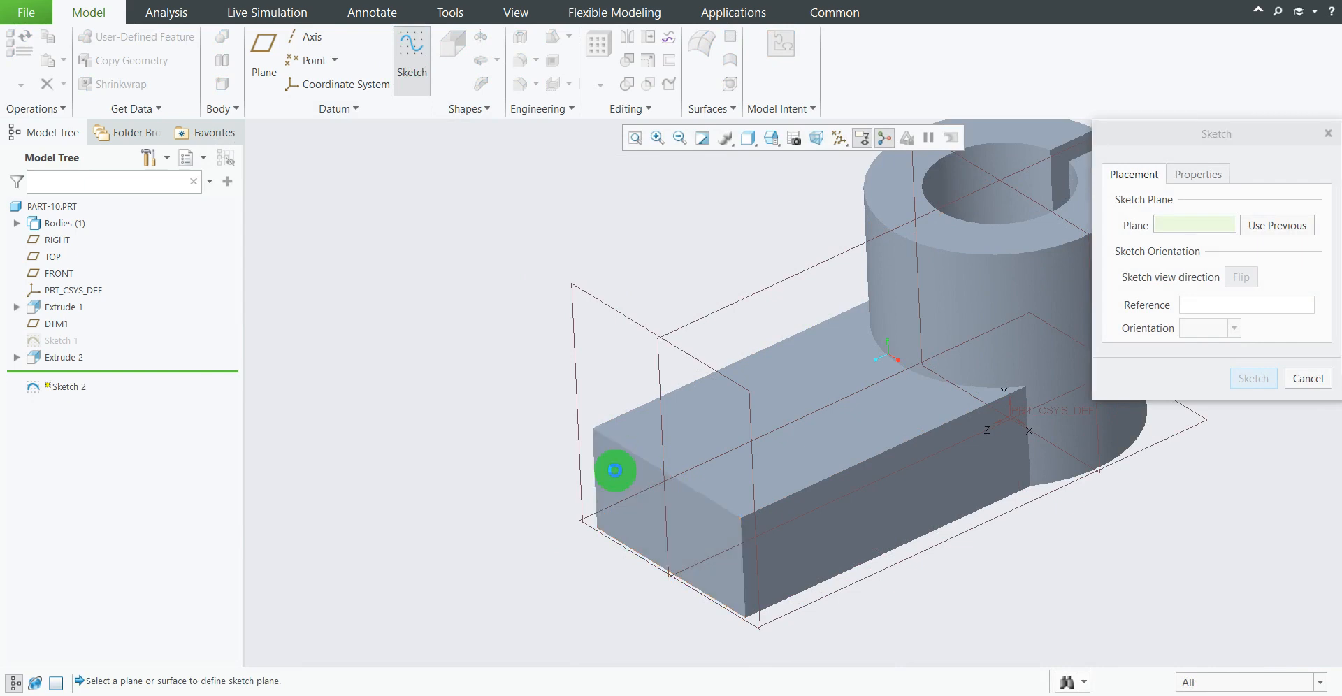
click(1258, 377)
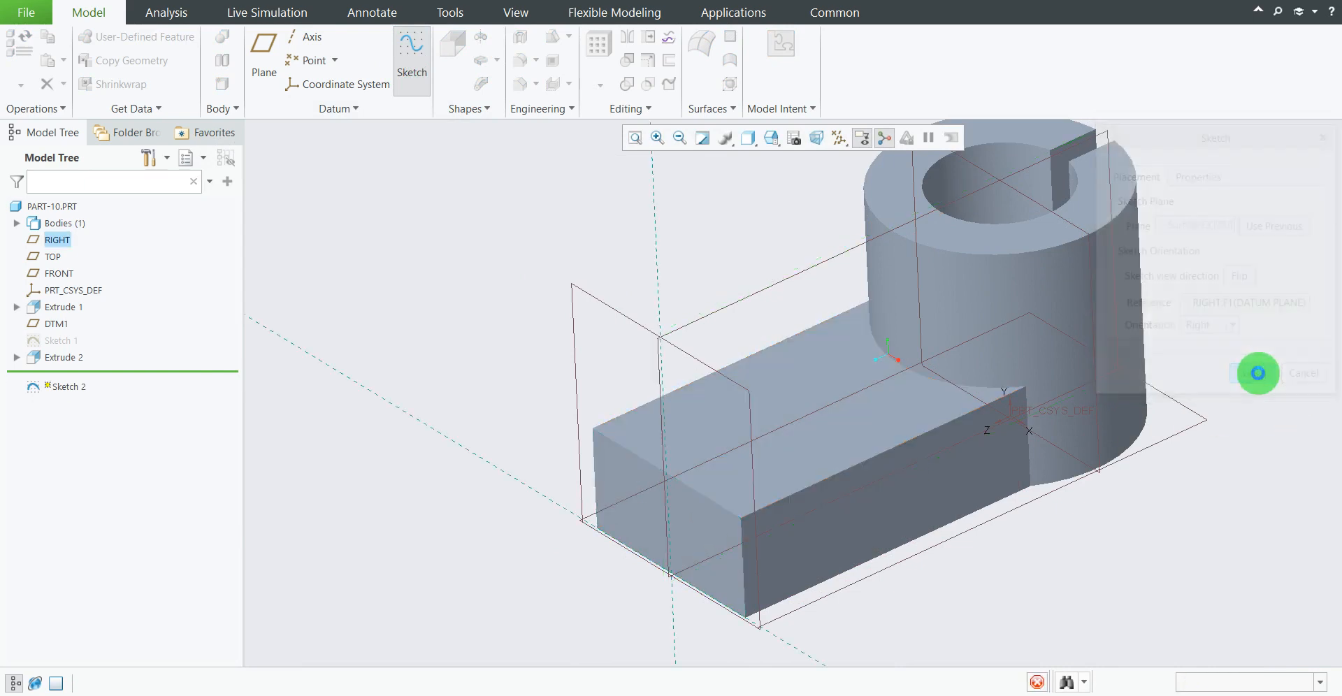
click(1016, 395)
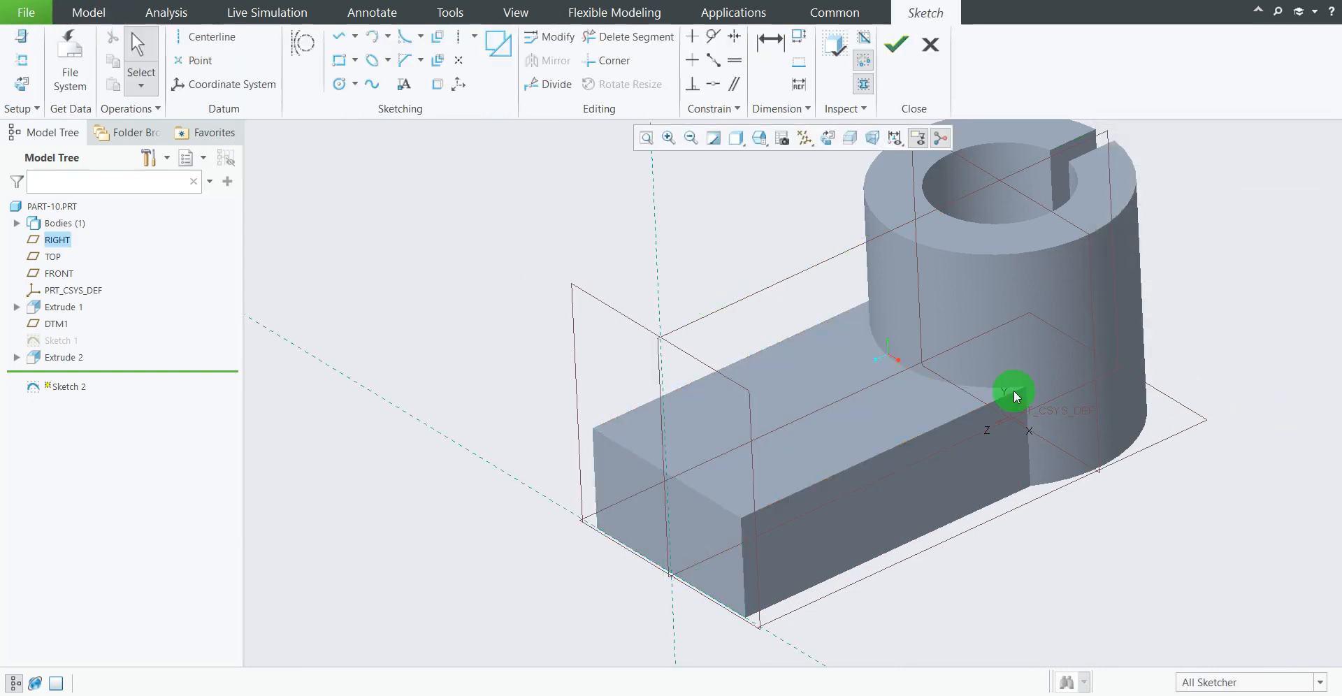
click(828, 141)
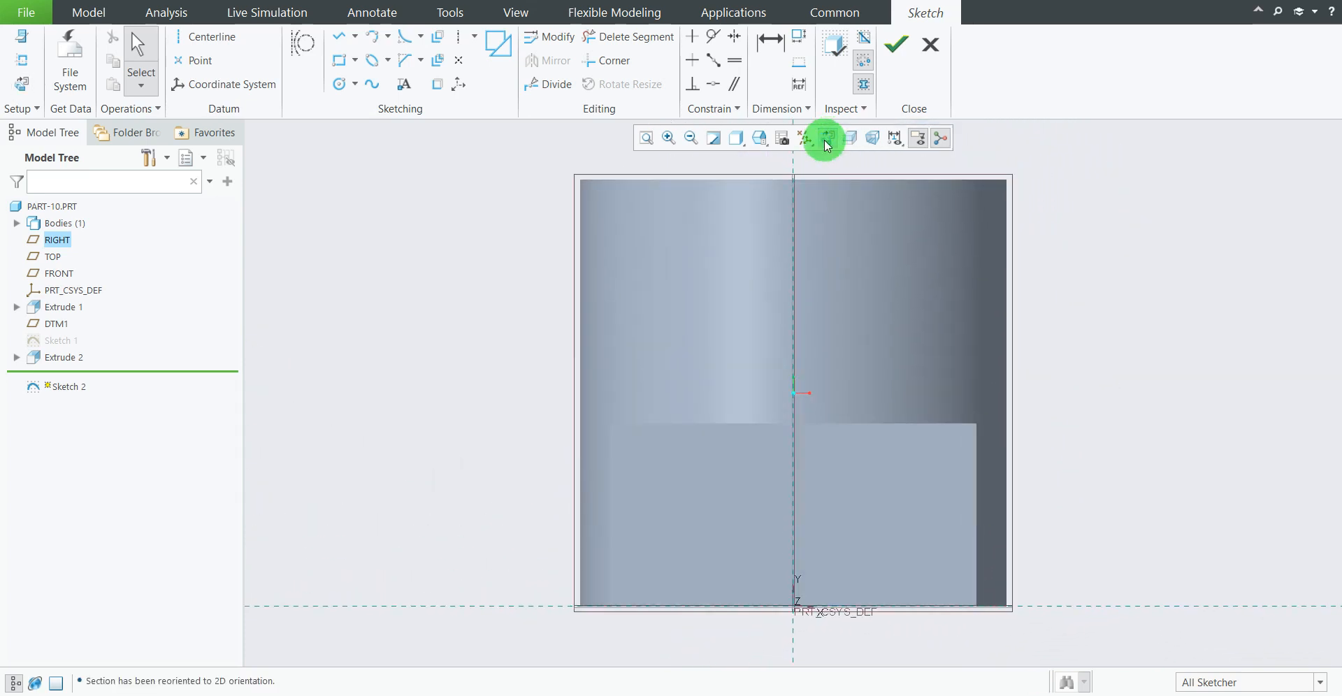
Step: Add the arm's upper edge and both side edges as sketch references
click(22, 65)
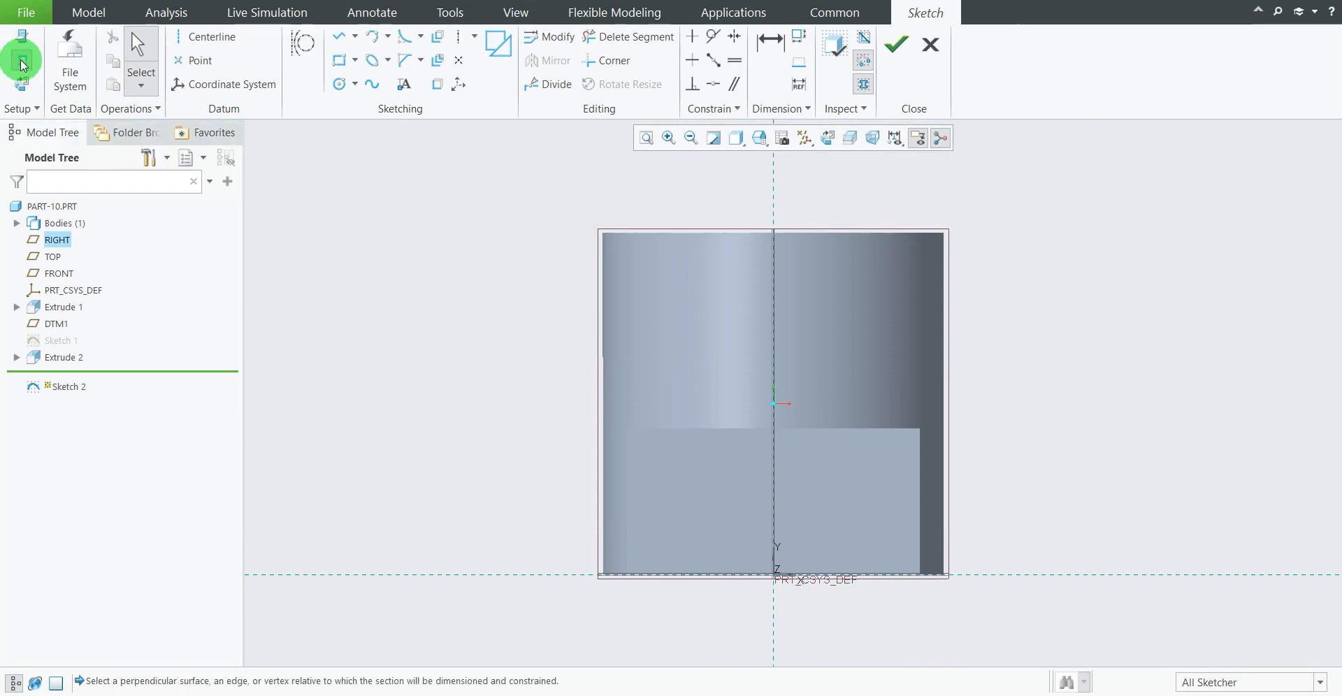
click(687, 431)
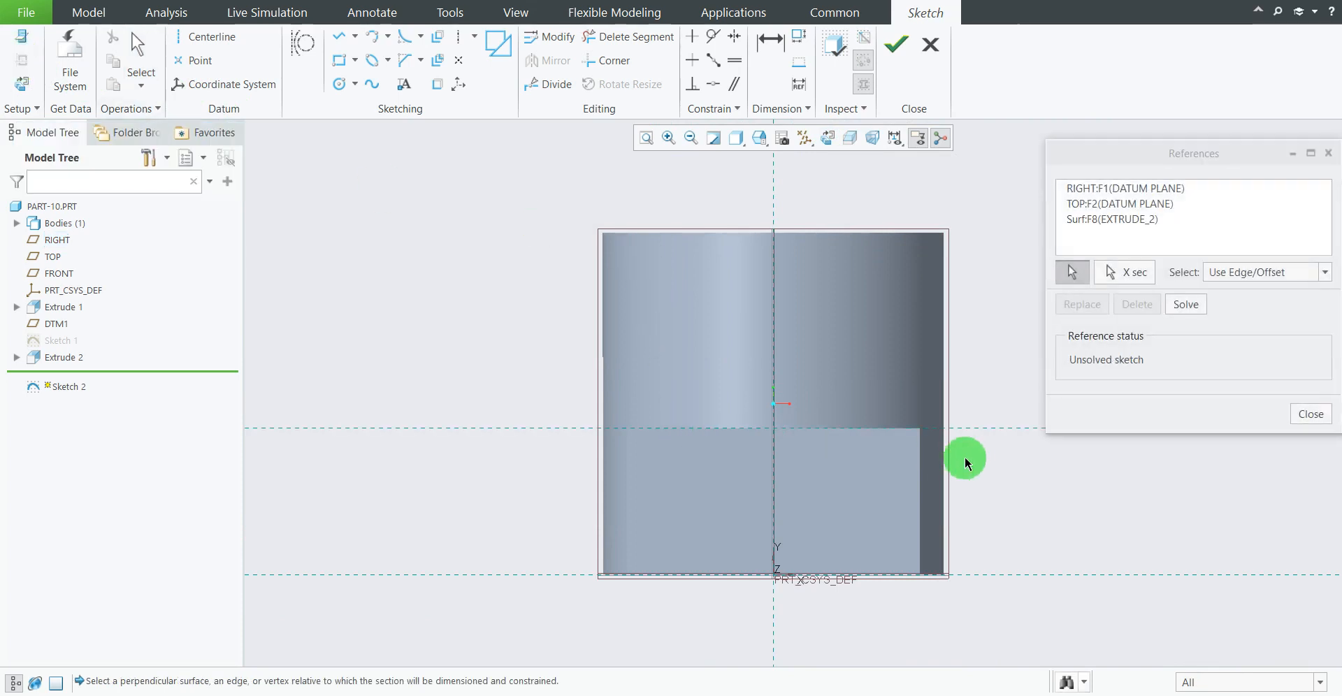
click(921, 451)
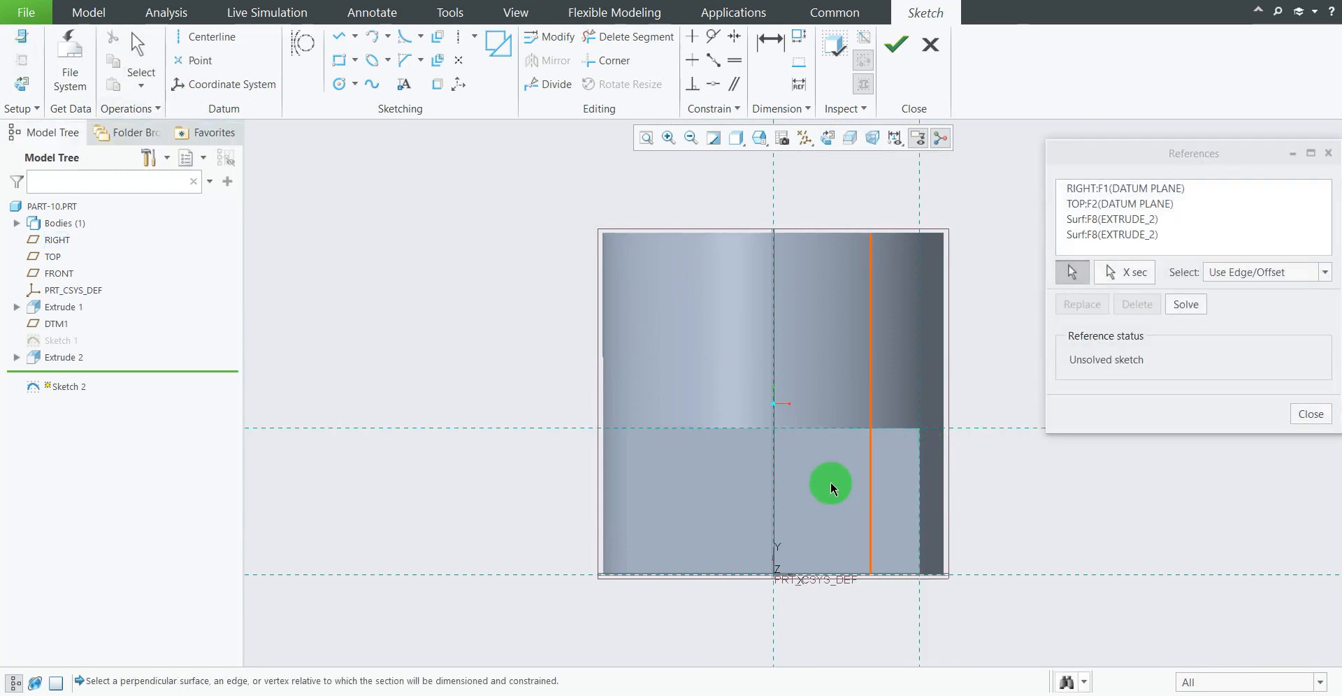
click(626, 459)
click(1310, 413)
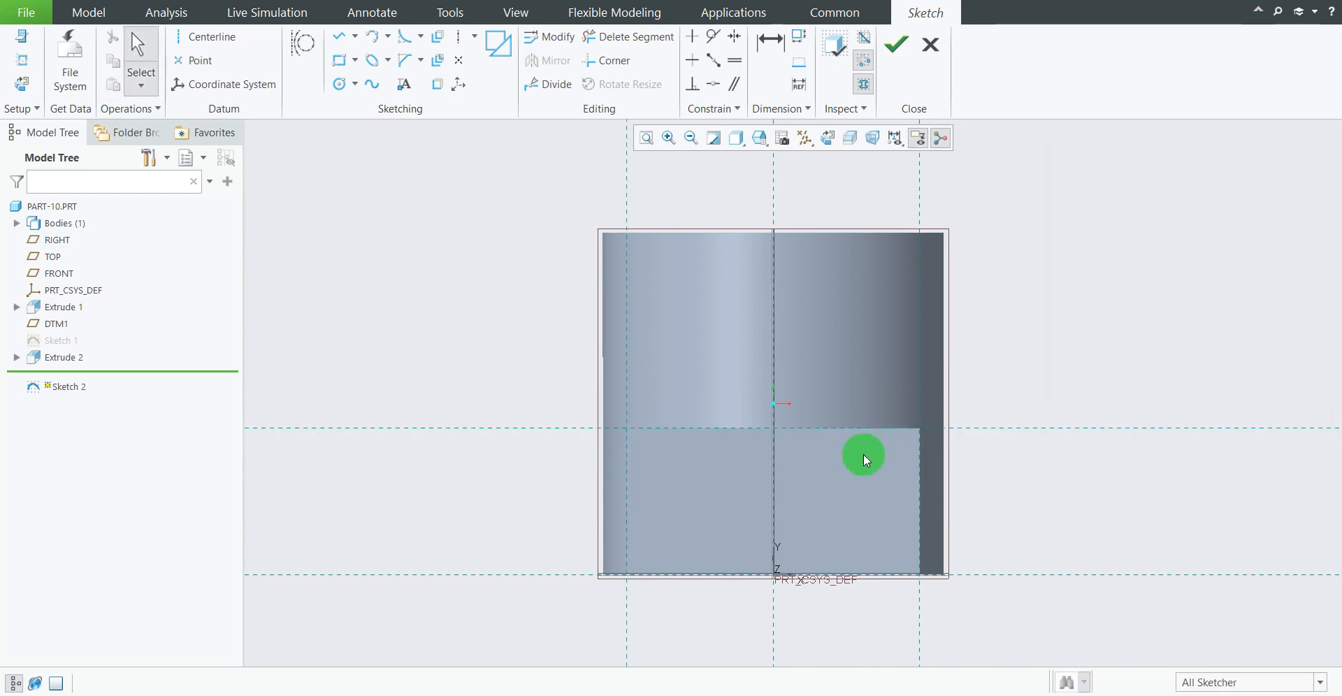
Step: Sketch a lower semicircle with a Center and Ends arc, centered where the vertical axis meets the arm's upper edge
scroll(770, 440, down, 2)
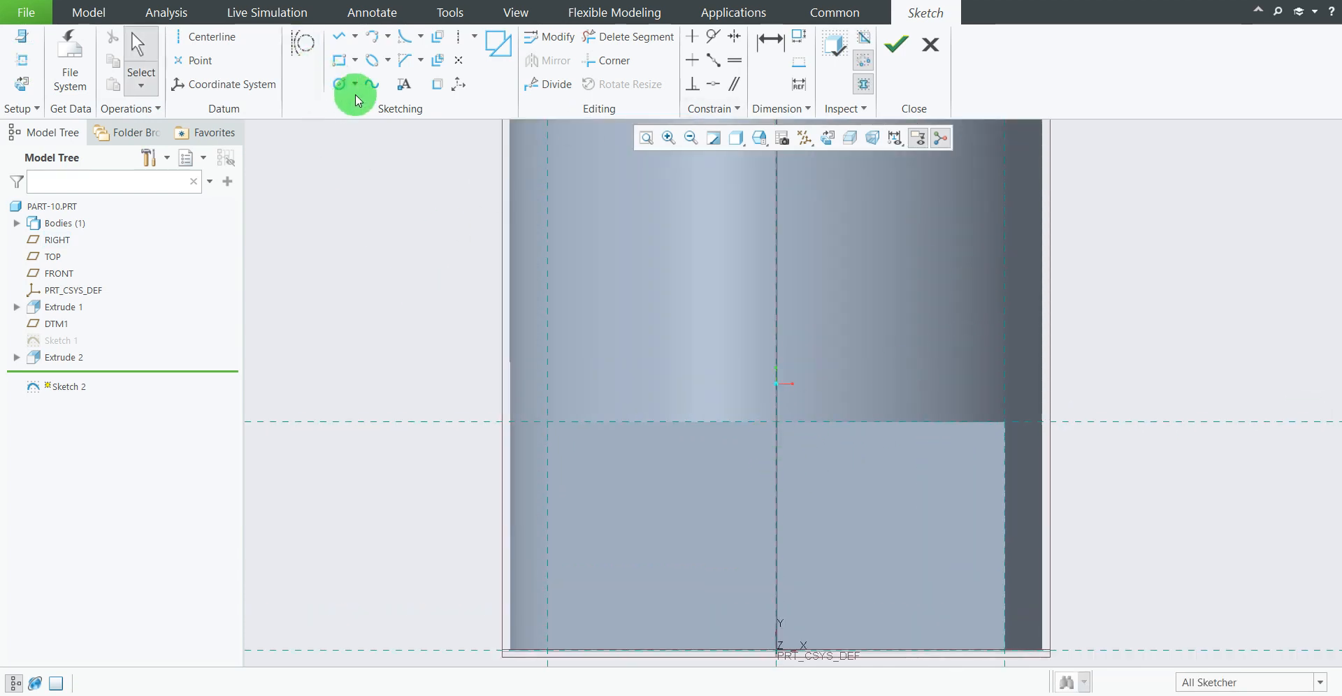
click(387, 38)
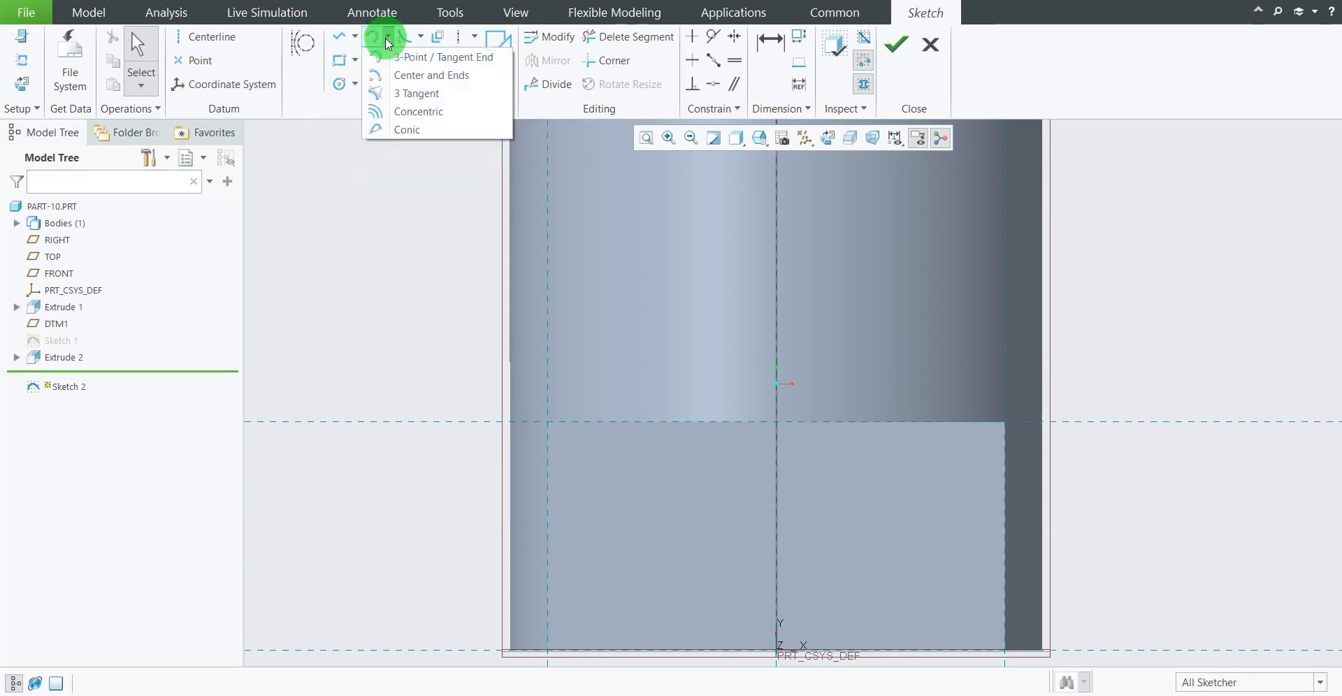
click(431, 76)
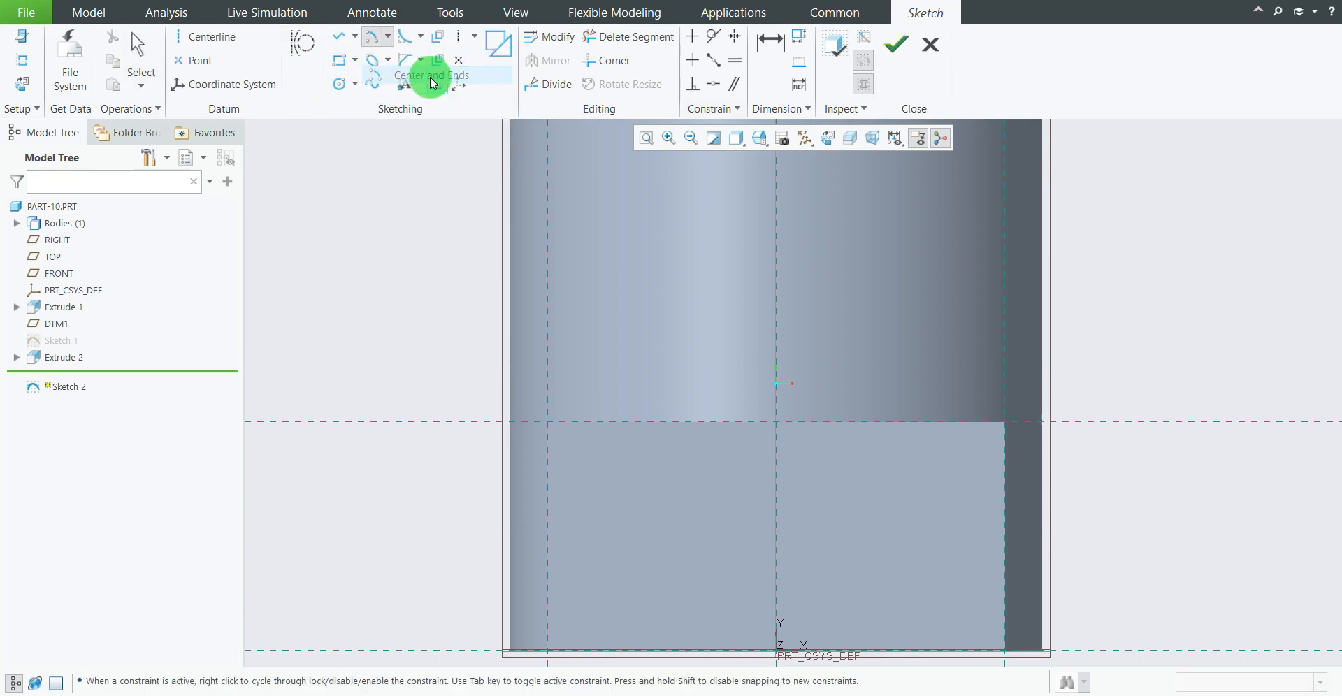
click(776, 421)
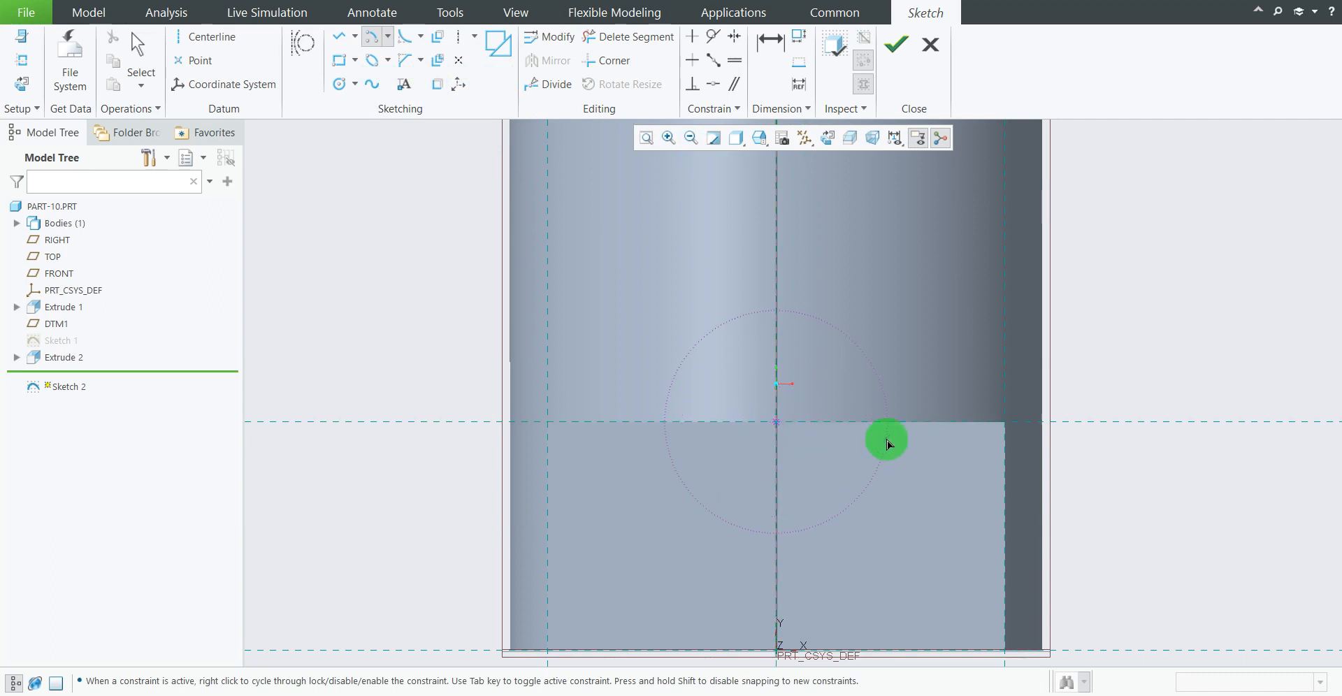
click(891, 422)
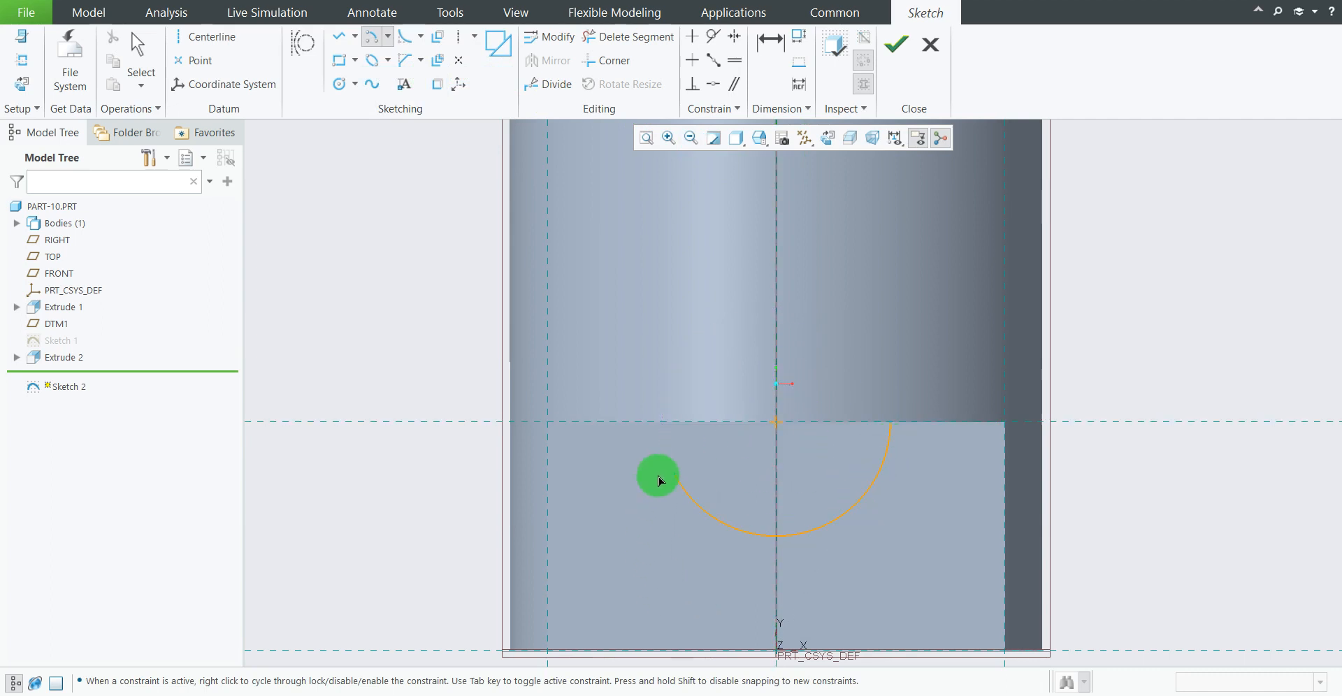
click(665, 421)
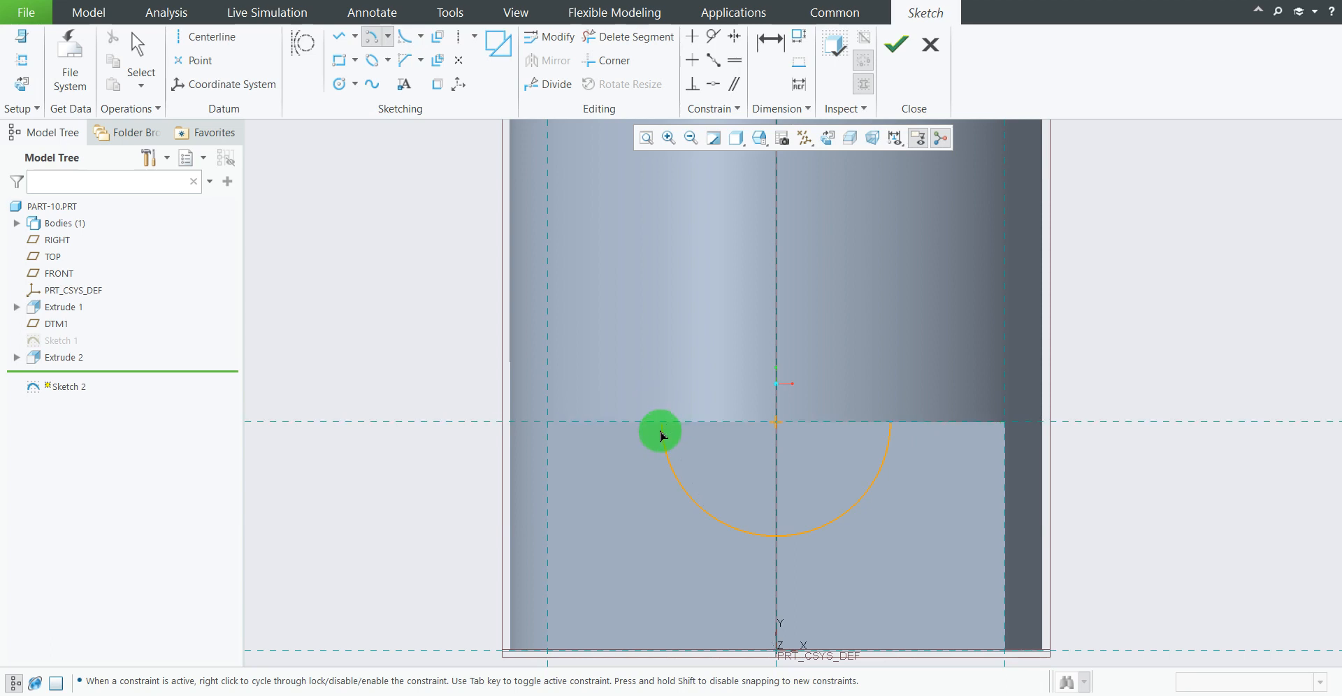
Step: Finish the semicircular arc and move its radius dimension outside the part
middle_click(1111, 354)
scroll(933, 460, down, 1)
scroll(1104, 357, up, 2)
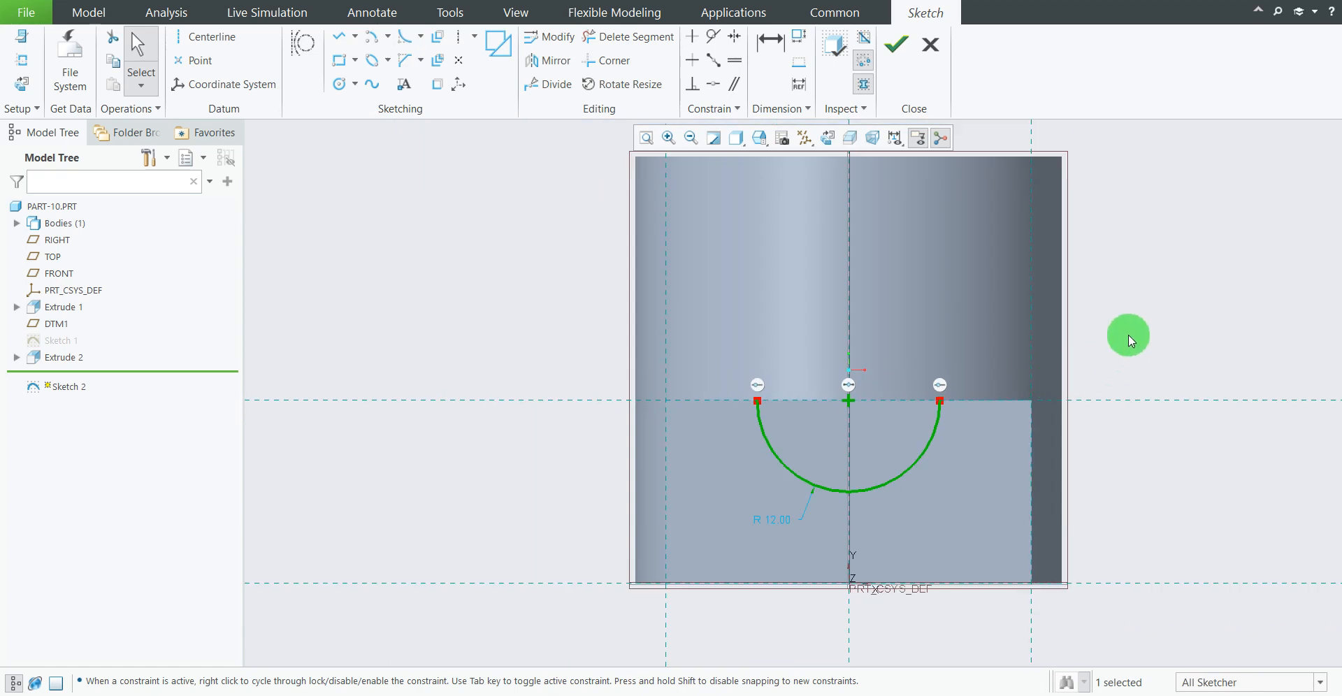
mouse_move(781, 527)
mouse_down()
mouse_move(569, 276)
mouse_move(567, 314)
mouse_move(623, 363)
mouse_move(1273, 683)
mouse_move(1195, 567)
mouse_move(1147, 532)
mouse_move(1165, 524)
mouse_up()
scroll(1165, 524, down, 1)
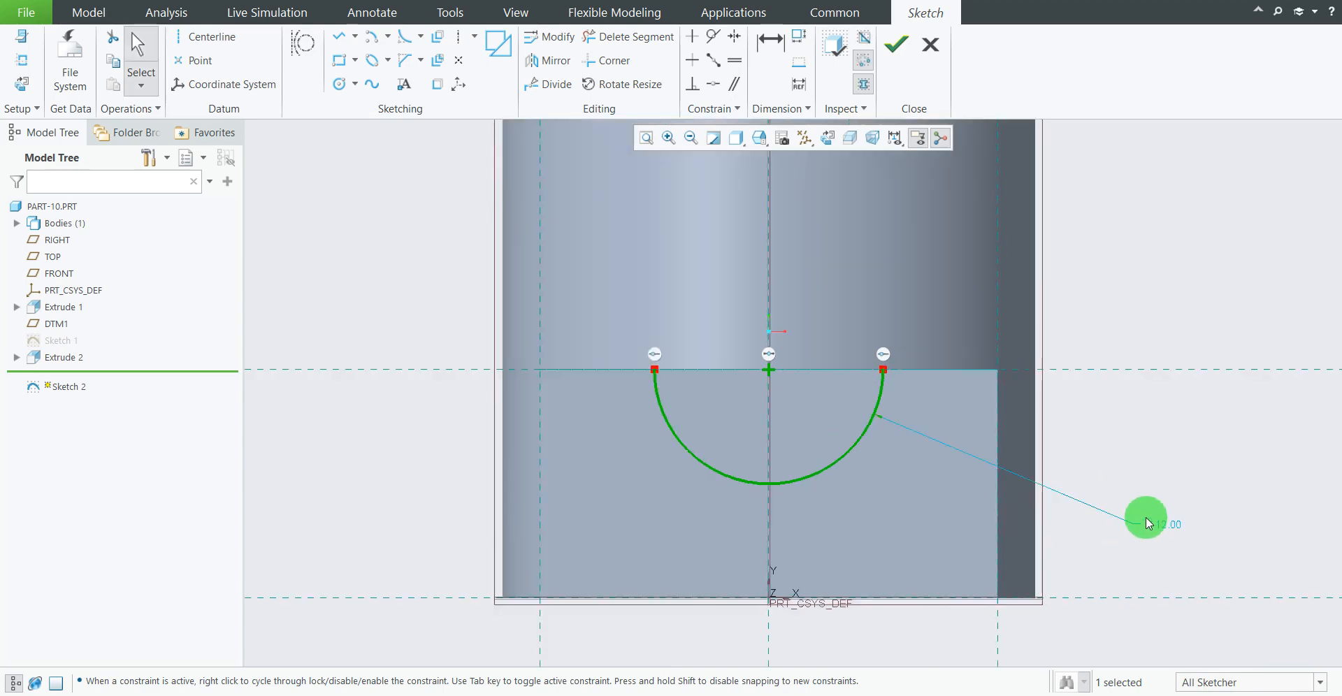
Step: Check the groove width in the reference drawing and set the arc's radius to 32/2
click(880, 695)
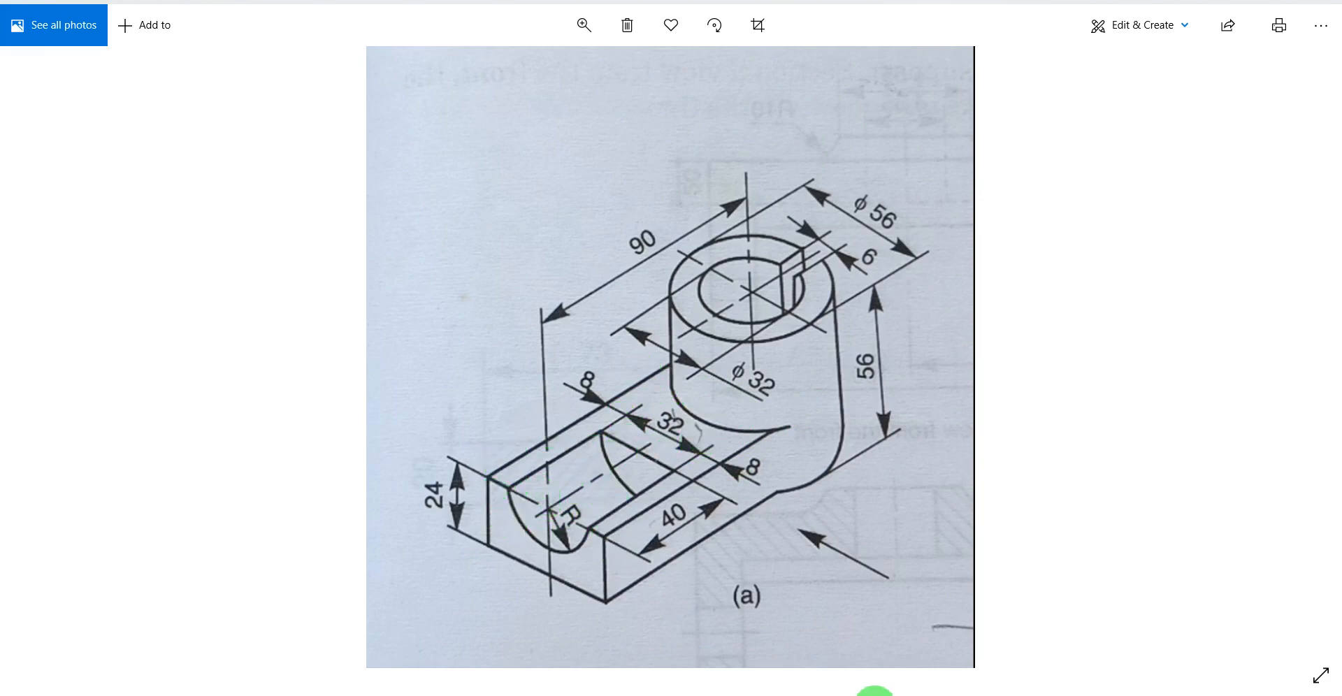
click(873, 693)
double_click(1161, 526)
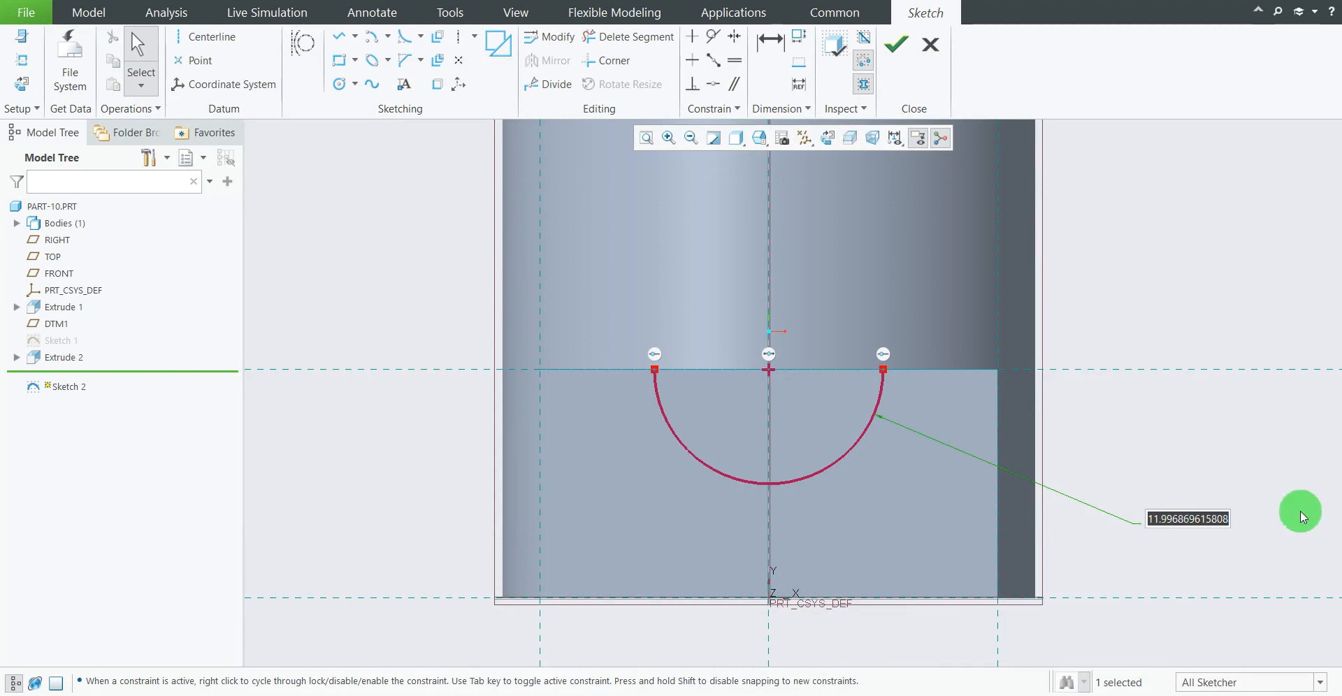
text(32/)
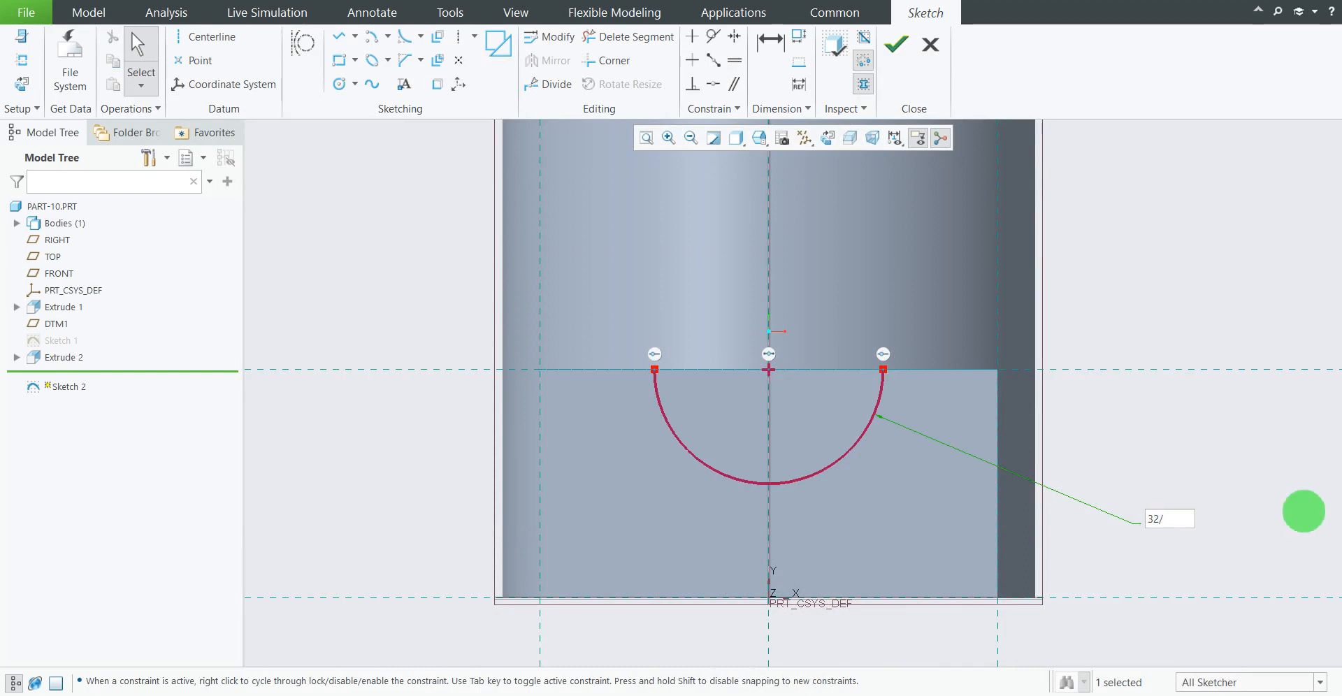
text(2)
key(Return)
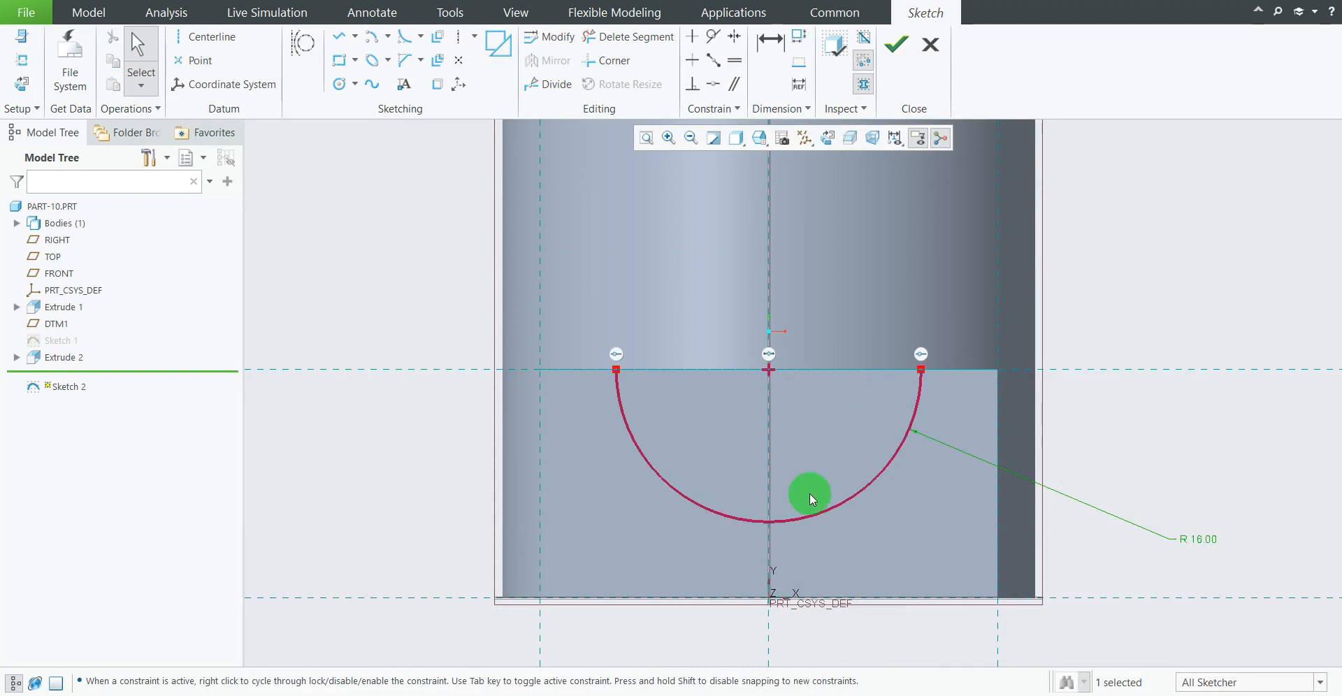
Step: Close the semicircle with a straight line between its two endpoints along the arm's upper edge
scroll(761, 448, up, 2)
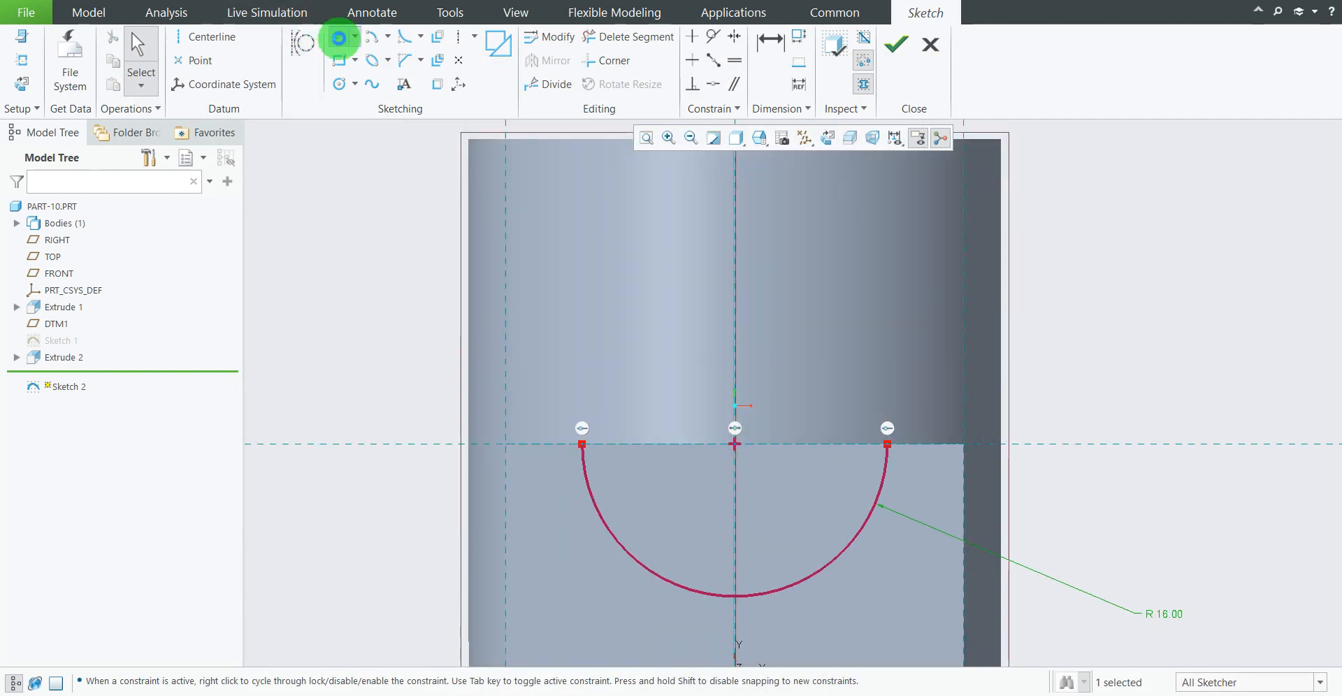
click(338, 38)
click(582, 444)
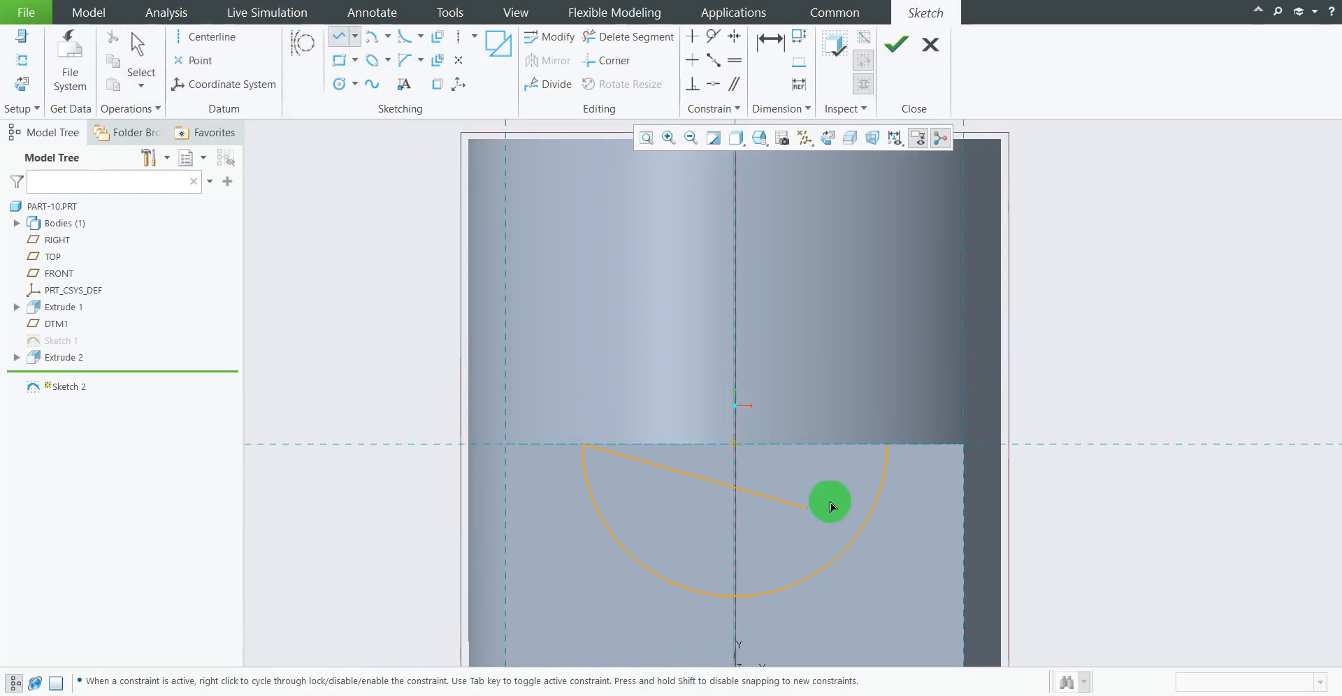
click(888, 445)
middle_click(1165, 314)
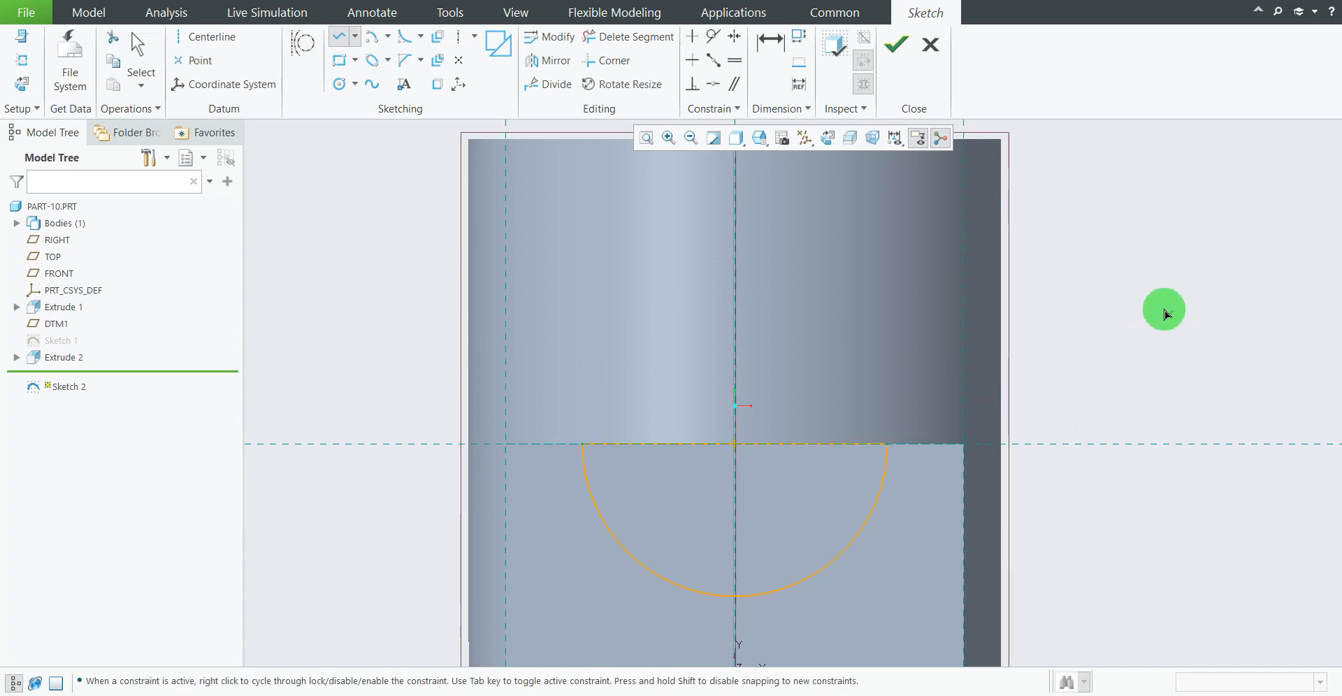
Step: Check the closed semicircular profile on the arm's end face in 3D and accept the sketch
mouse_move(1165, 338)
middle_down()
mouse_move(1063, 390)
mouse_move(1134, 361)
middle_up()
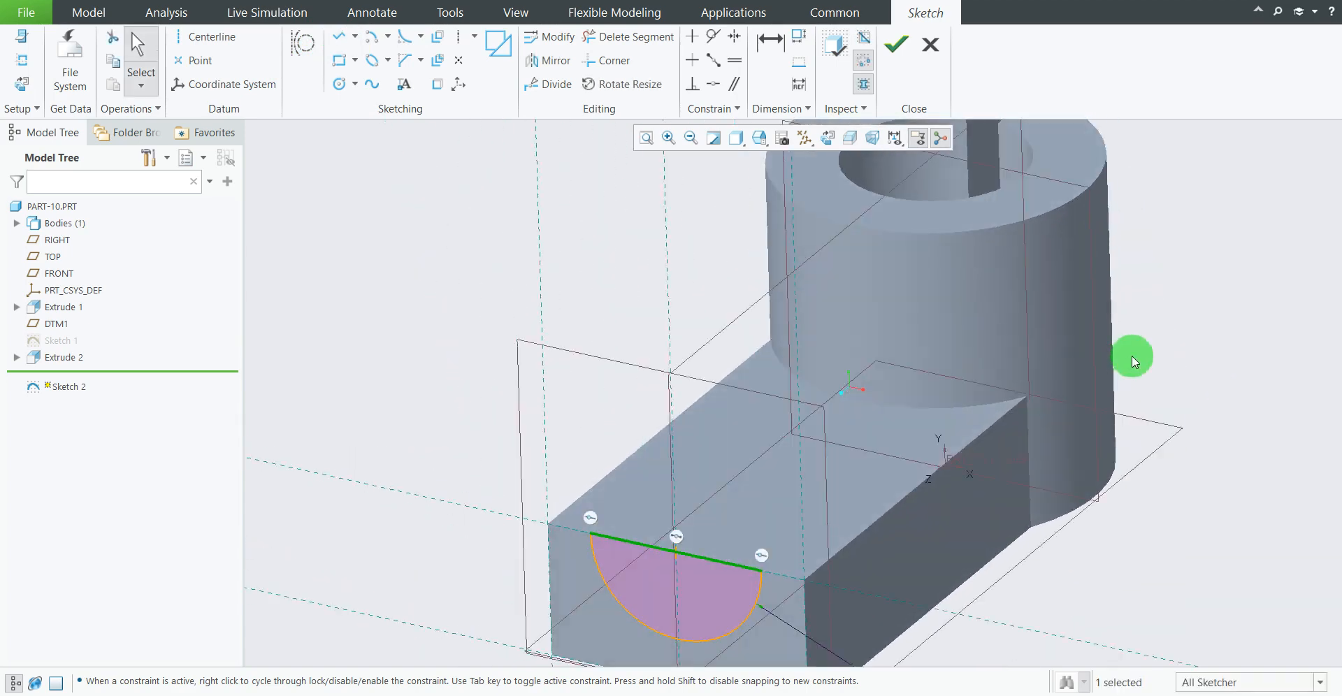
scroll(1016, 437, up, 4)
scroll(934, 519, down, 4)
scroll(795, 524, up, 5)
scroll(809, 531, down, 5)
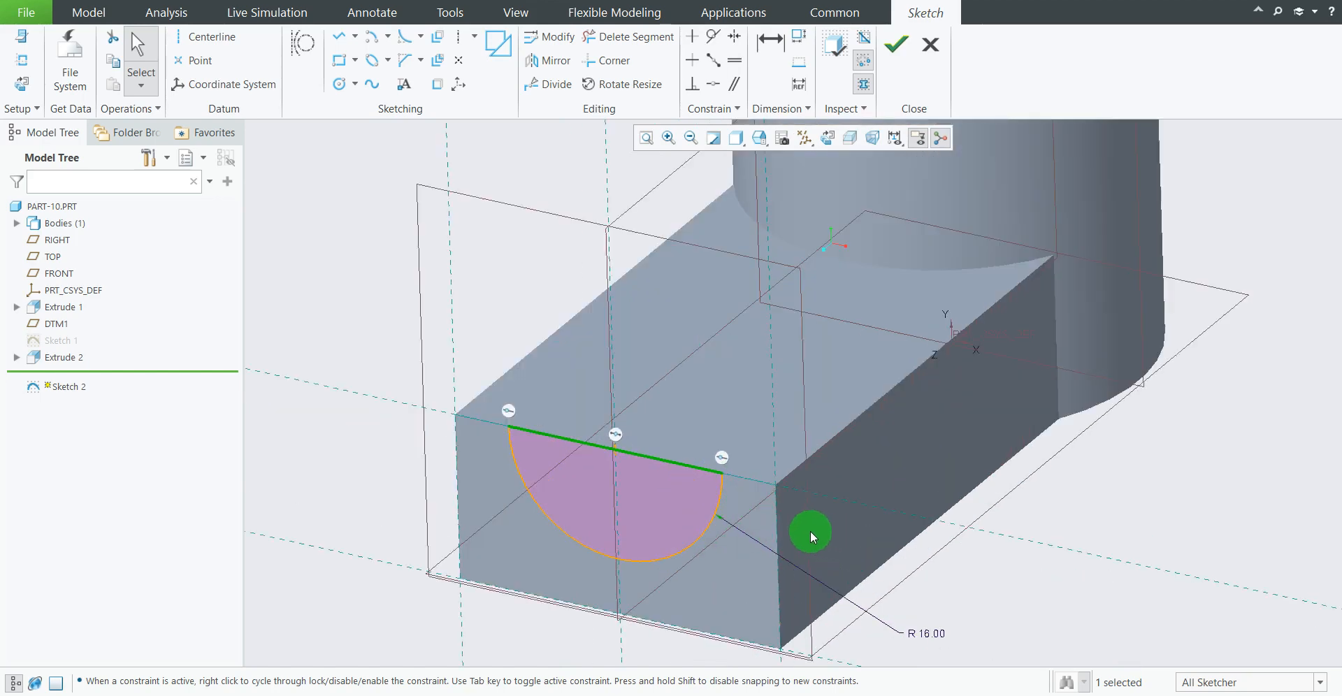
scroll(811, 530, up, 3)
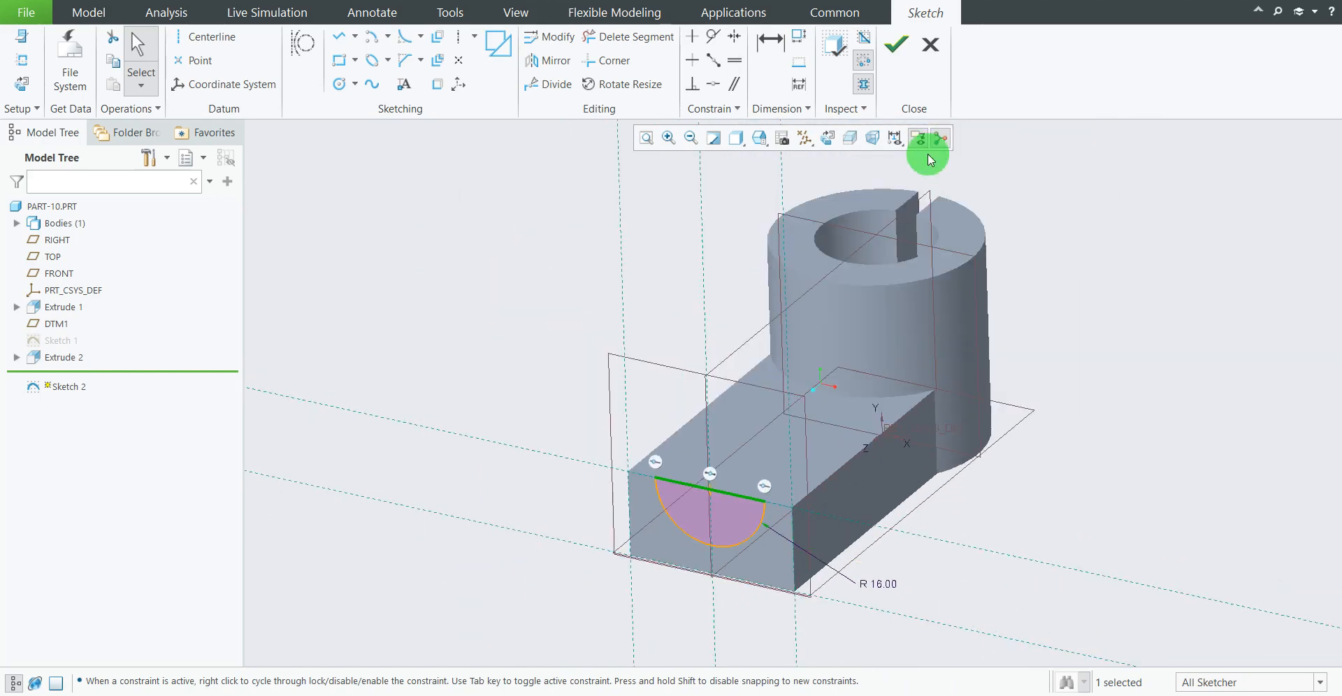
click(894, 46)
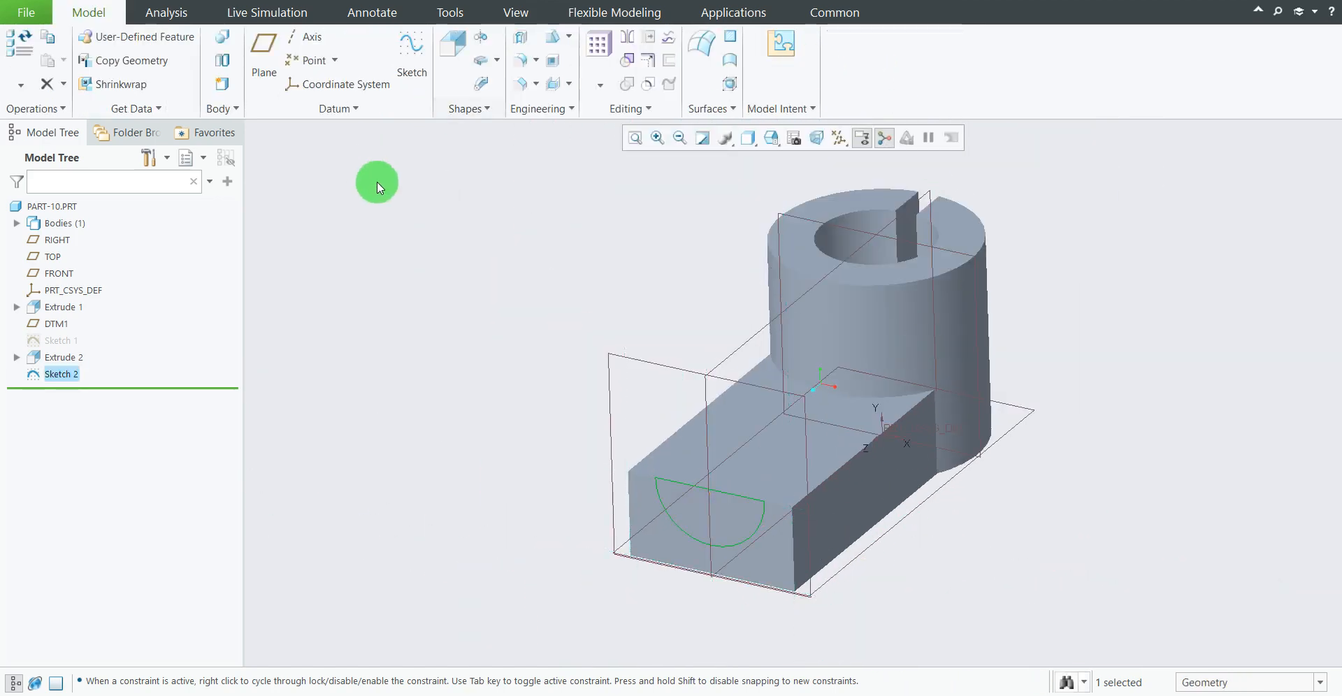
Step: Check the groove length in the reference drawing, then extrude the semicircle sketch with its direction flipped into the arm to remove material
click(884, 695)
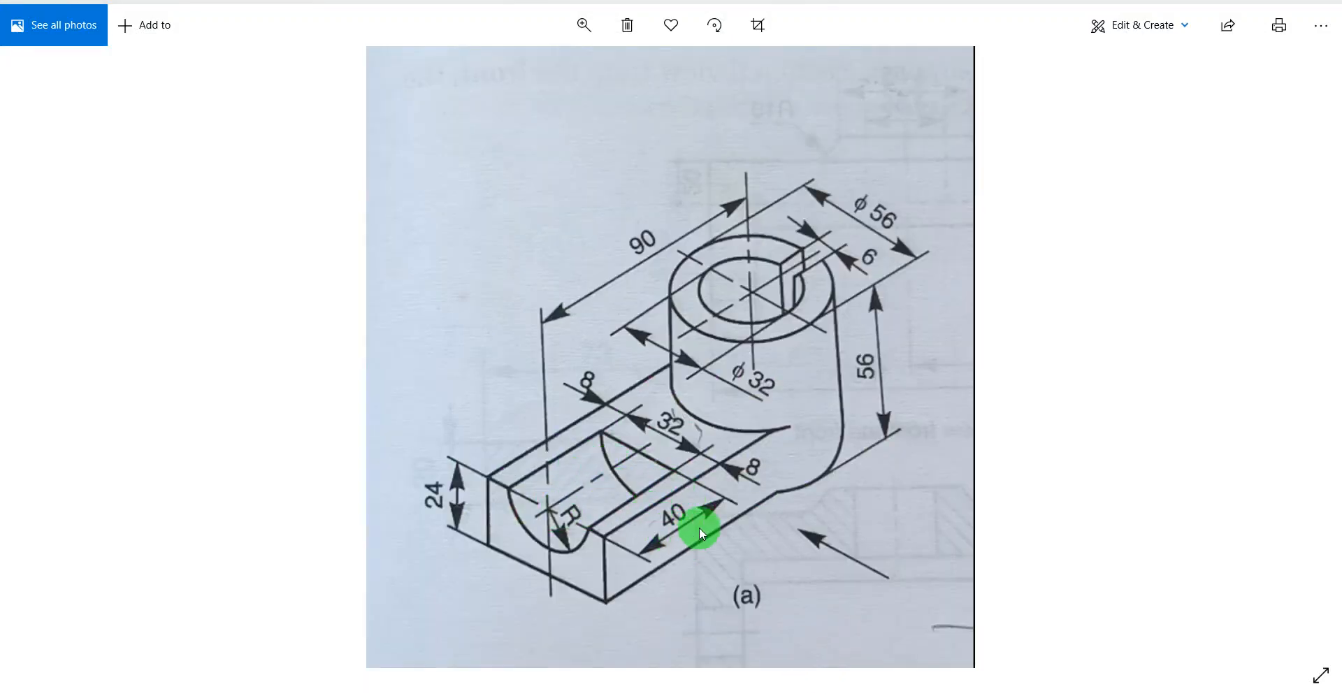
click(885, 695)
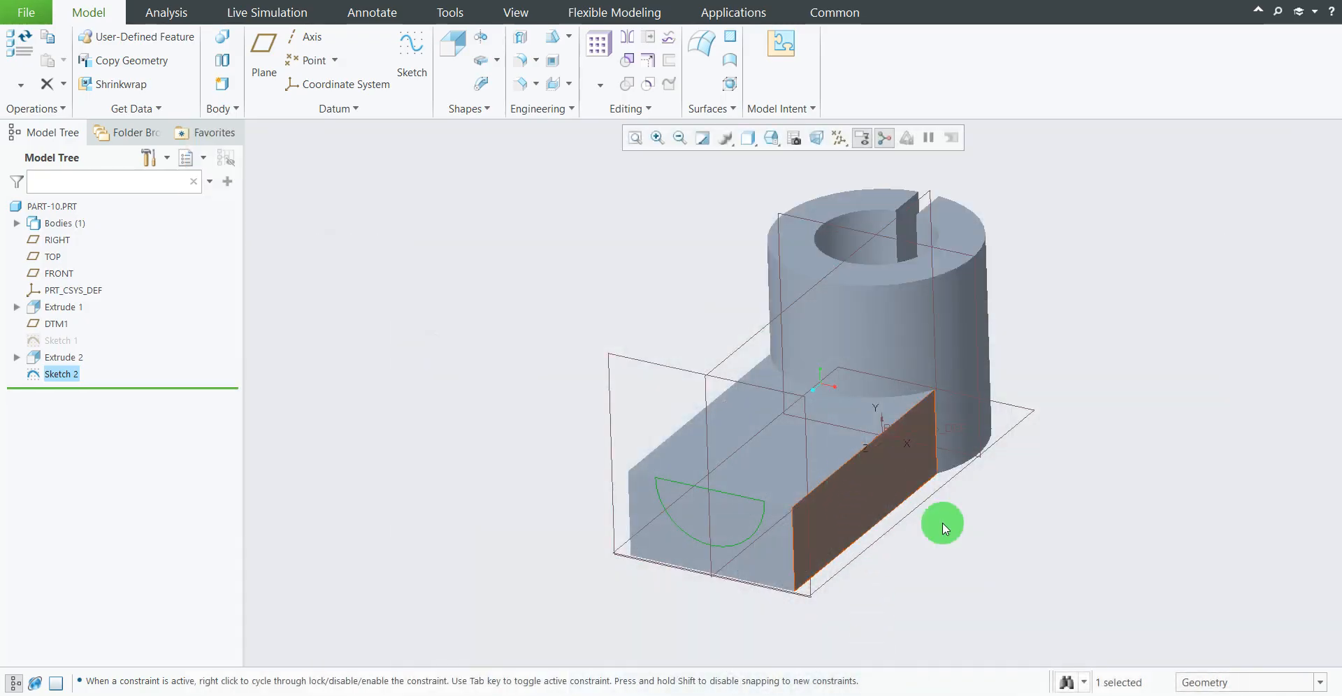
middle_drag(940, 525, 1054, 615)
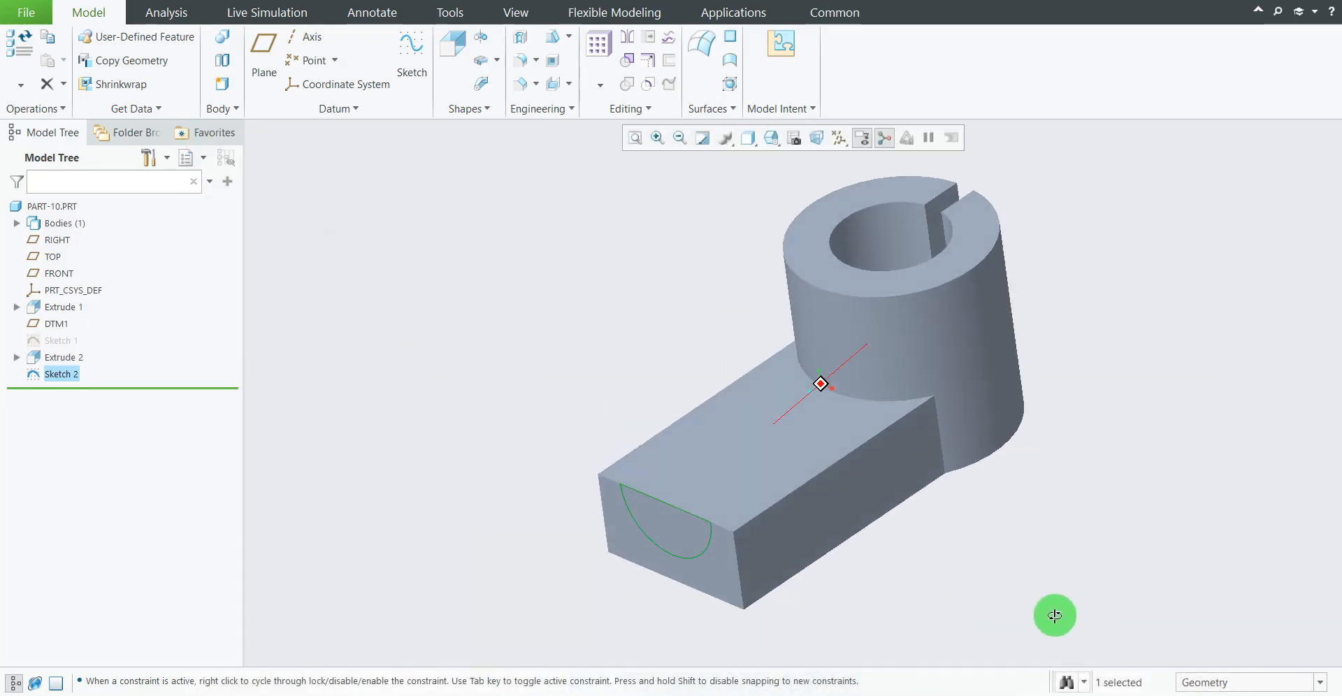
click(444, 40)
scroll(704, 549, down, 1)
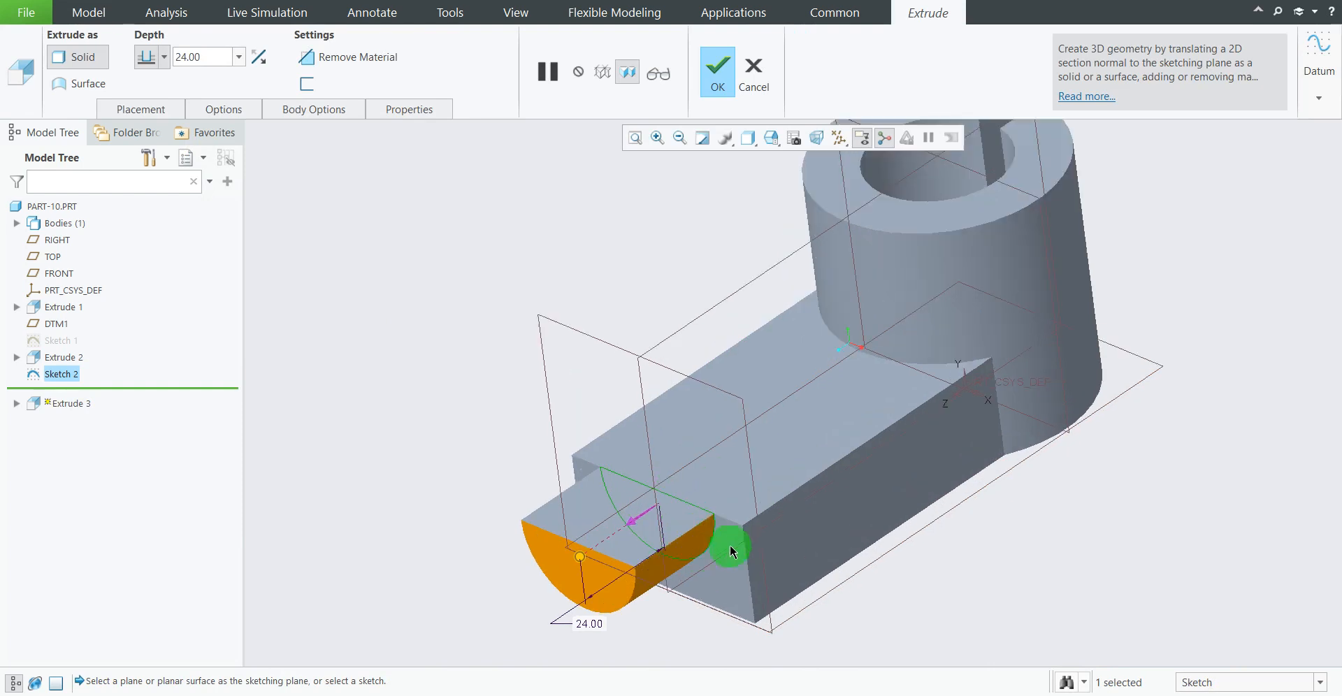
click(635, 524)
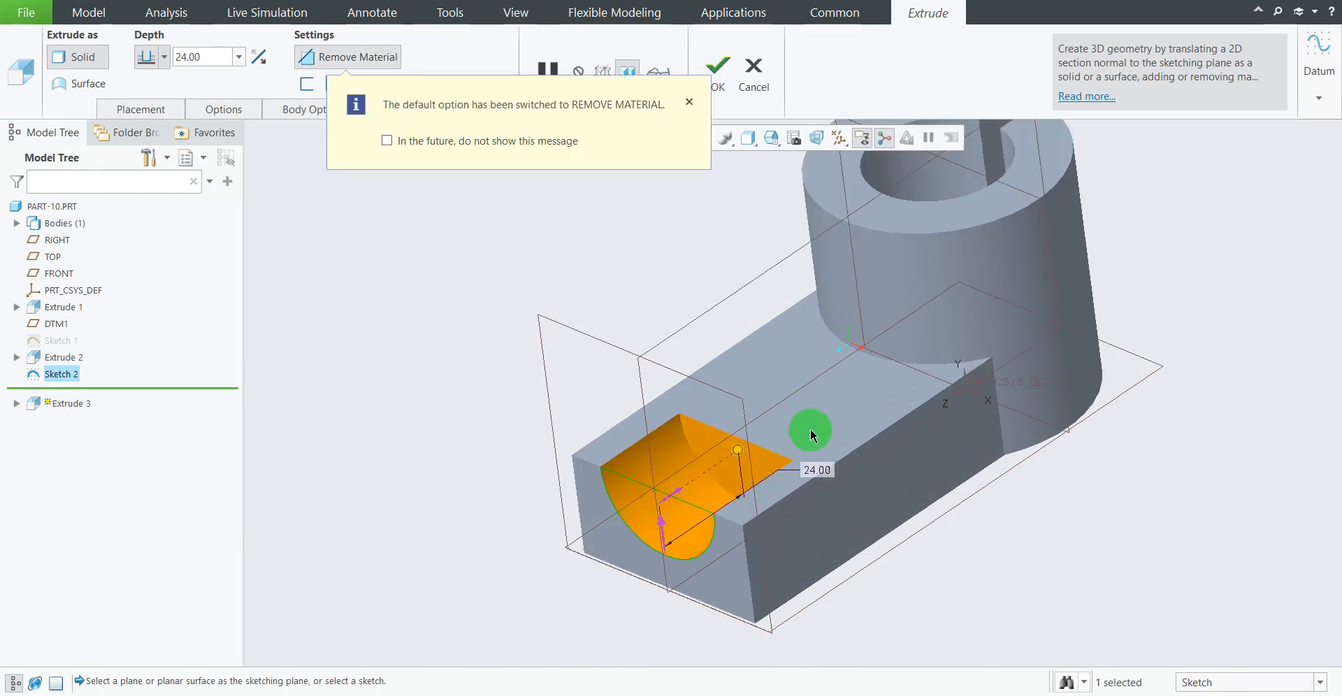
Step: Set the groove cut's depth to 40 mm and complete the extrusion
double_click(819, 471)
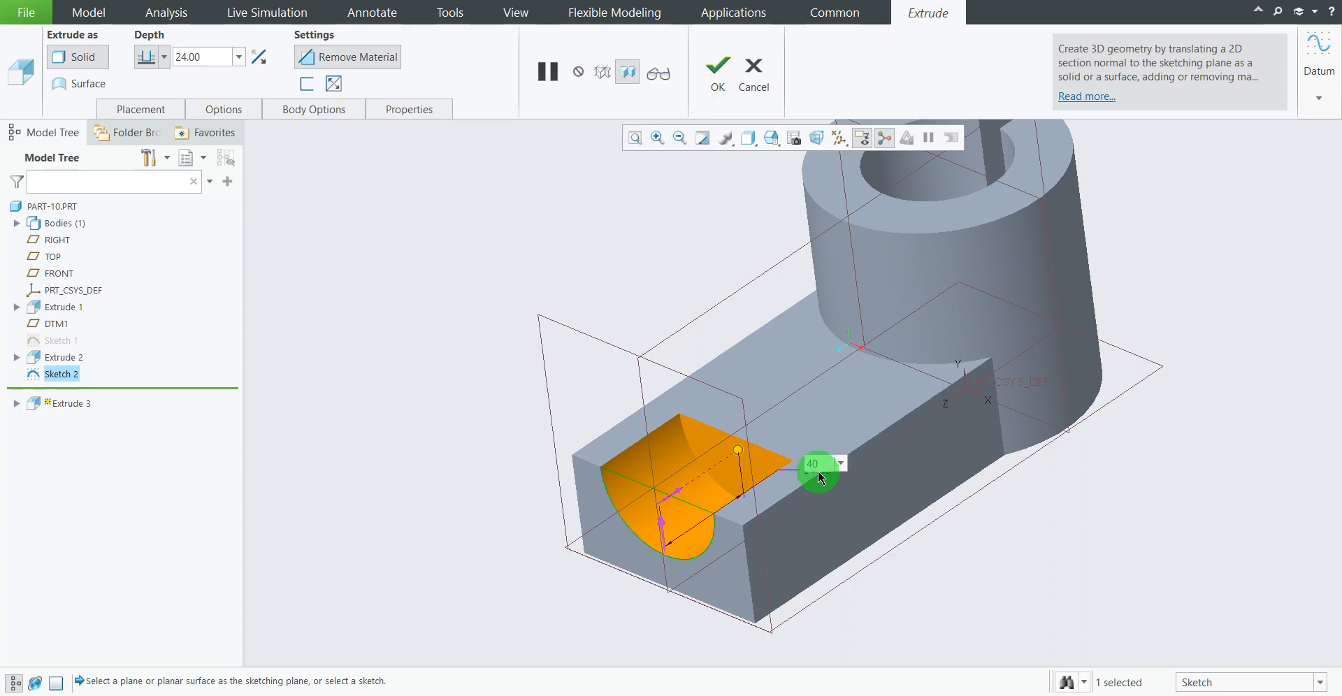
text(40)
key(Return)
scroll(825, 487, up, 2)
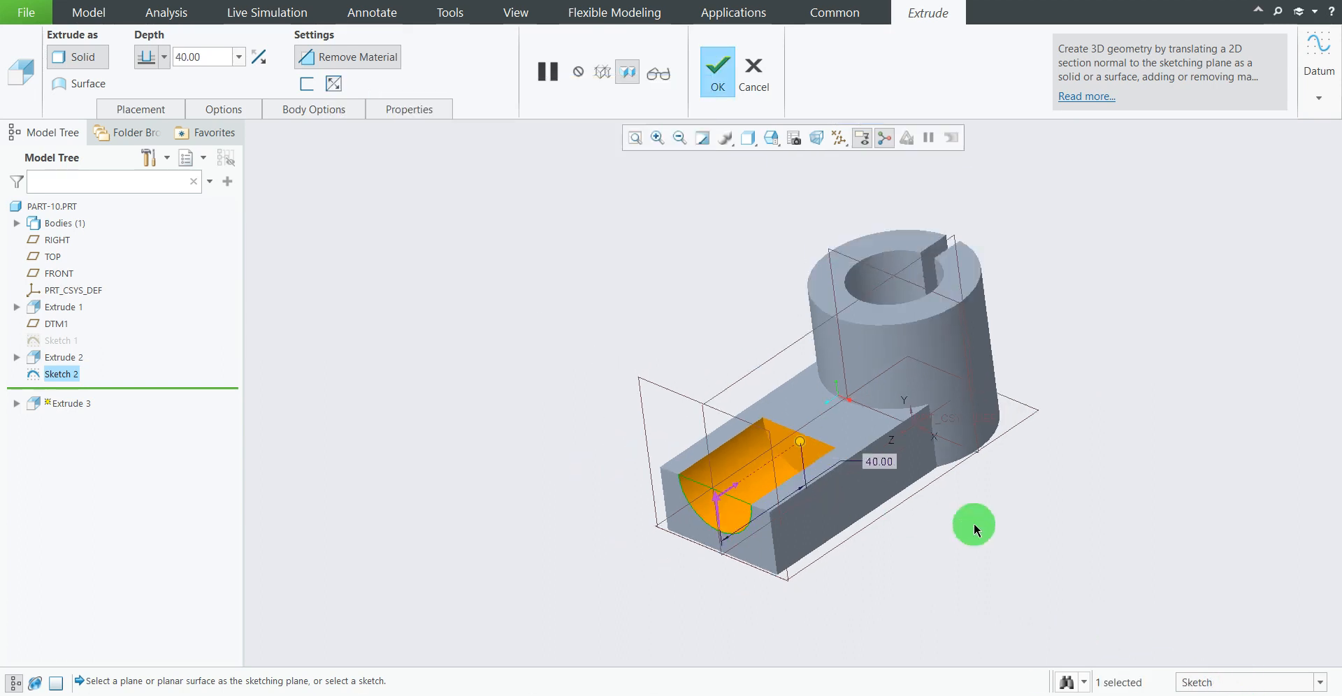
middle_drag(975, 523, 943, 489)
click(717, 87)
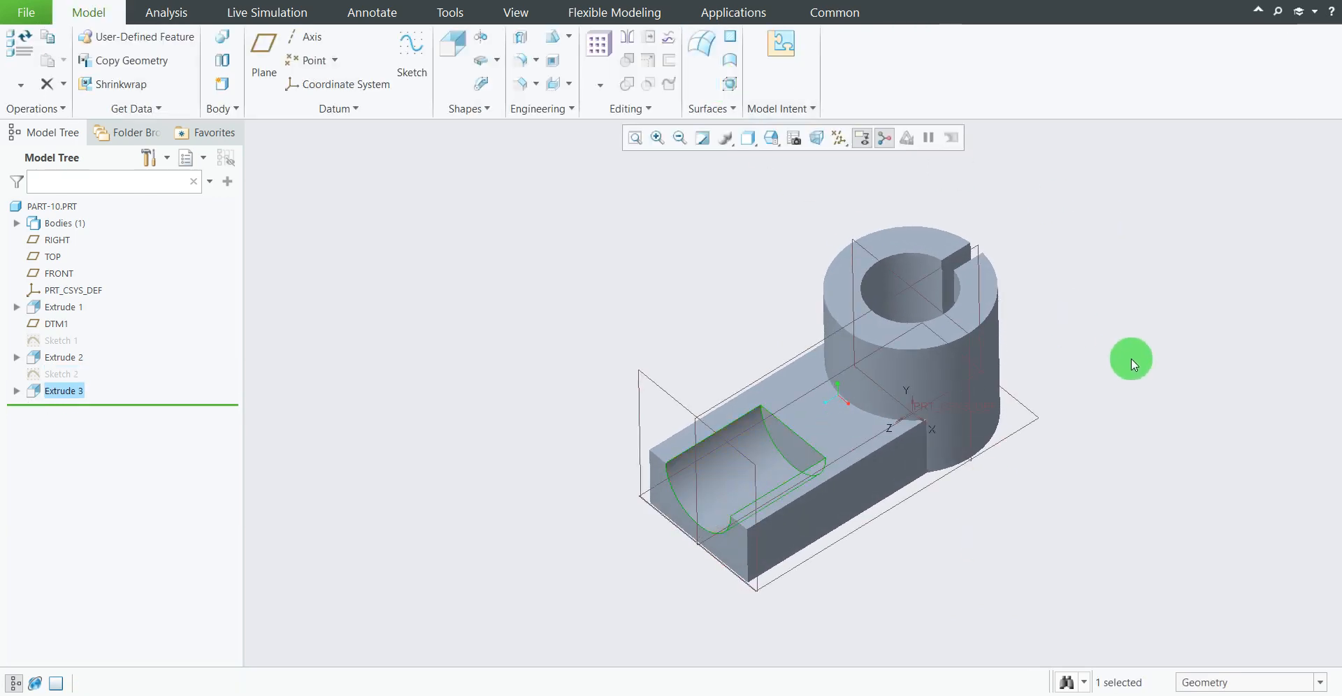
Step: Compare the grooved bracket with the reference drawing side by side
click(1131, 358)
middle_drag(1060, 486, 910, 692)
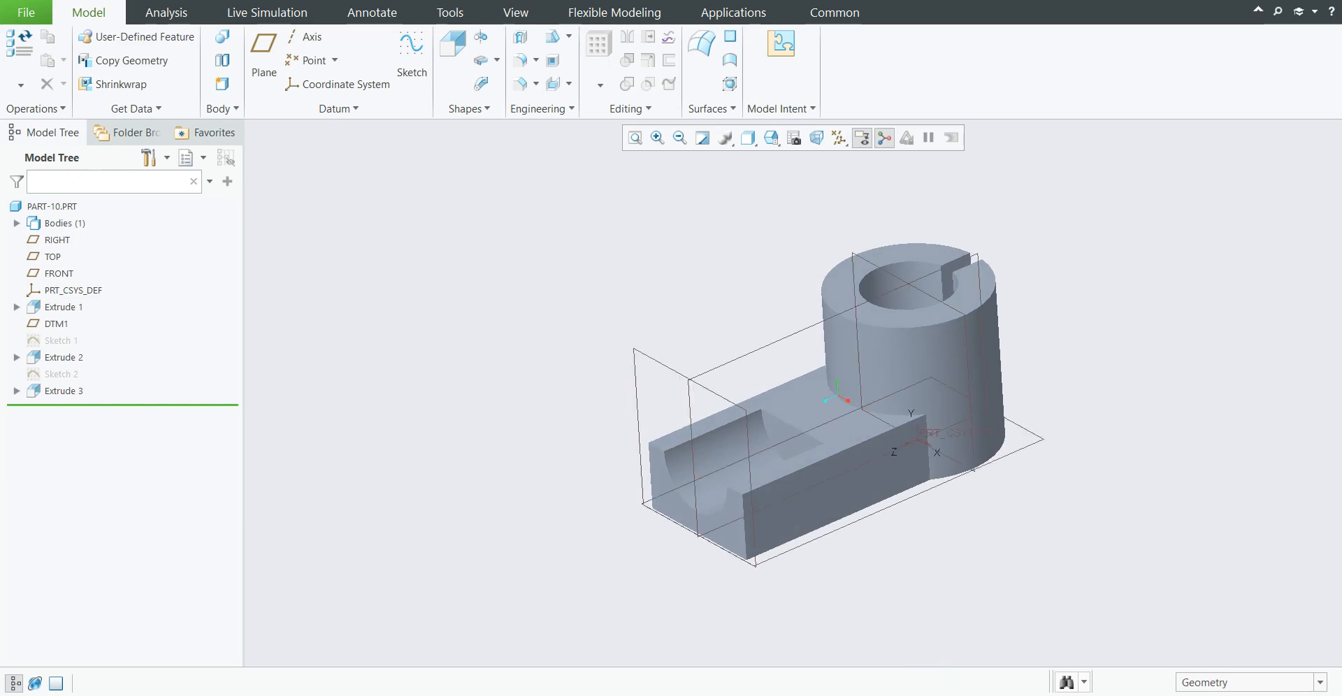
click(905, 695)
click(1281, 0)
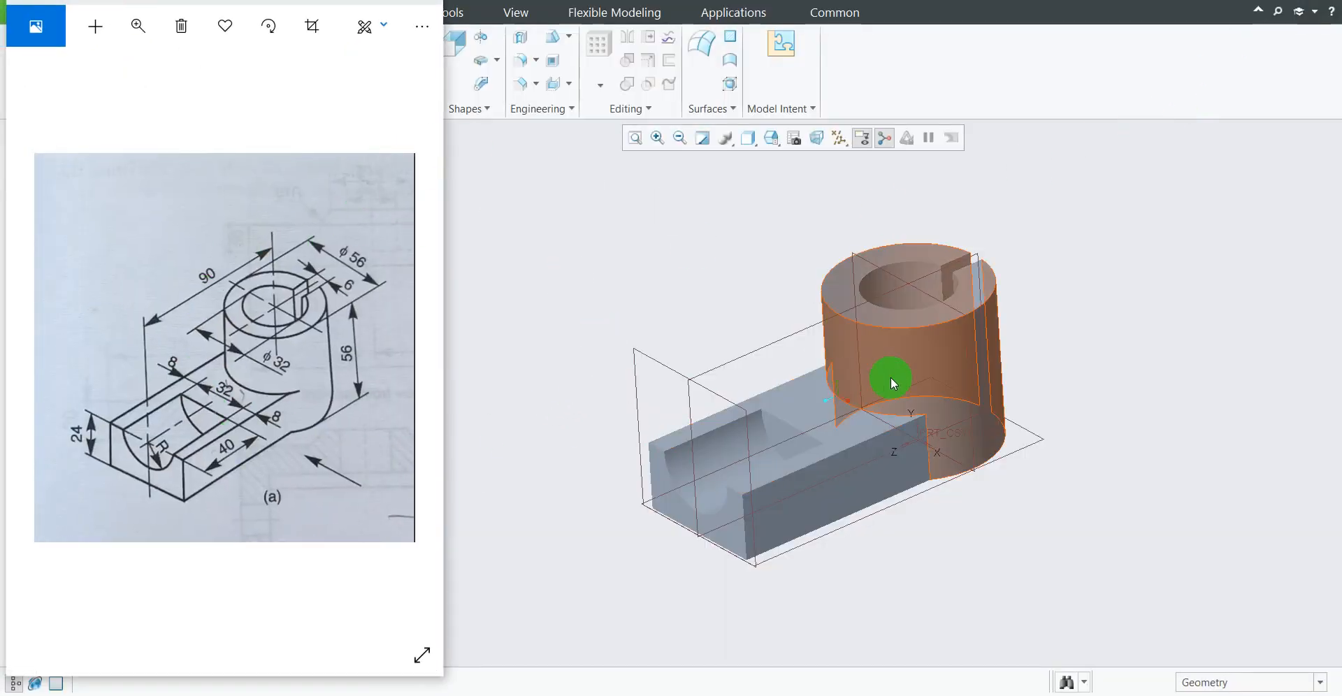
middle_drag(958, 494, 946, 440)
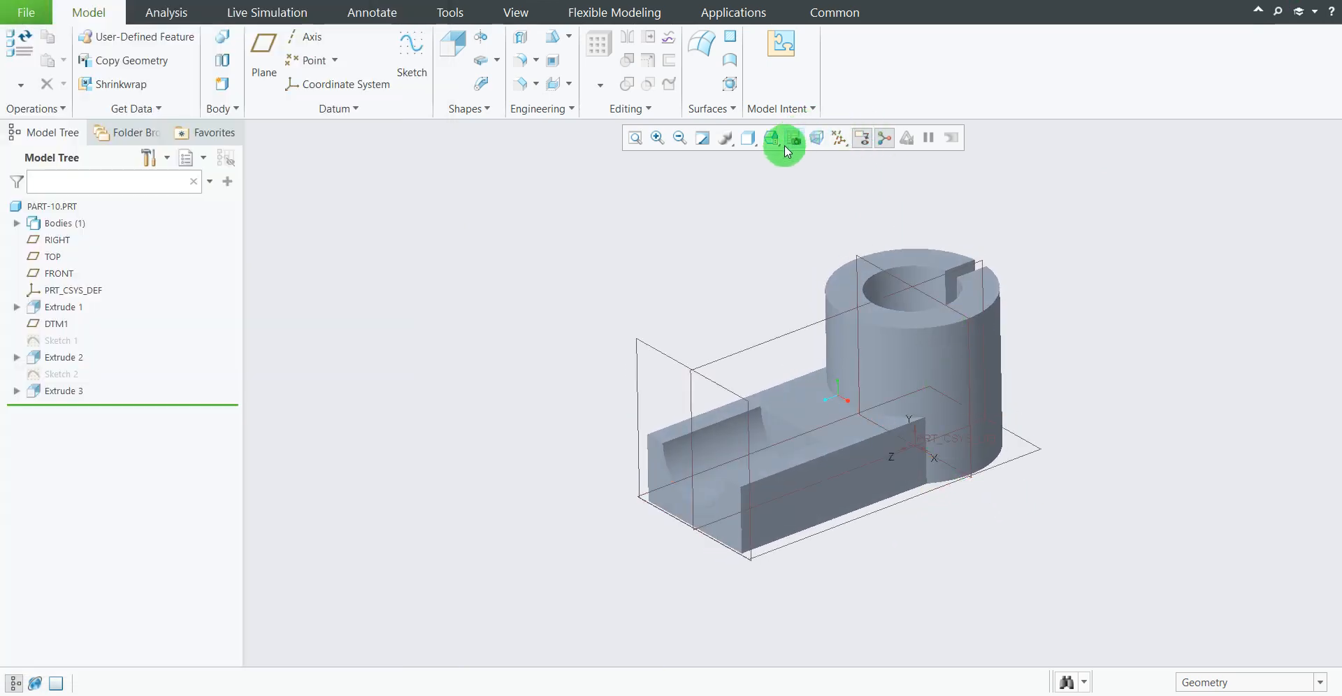
Step: Hide all datum axes, points, coordinate systems and planes, and set the display style to shaded with edges
click(839, 139)
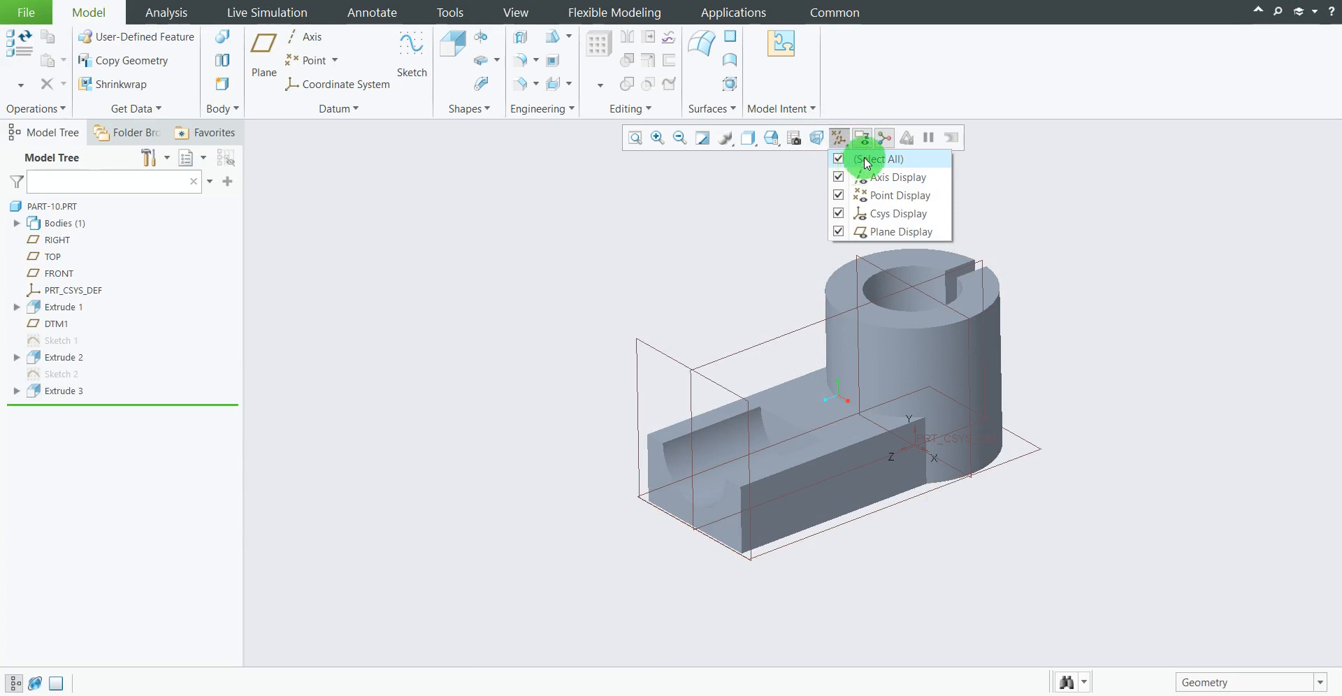
click(866, 160)
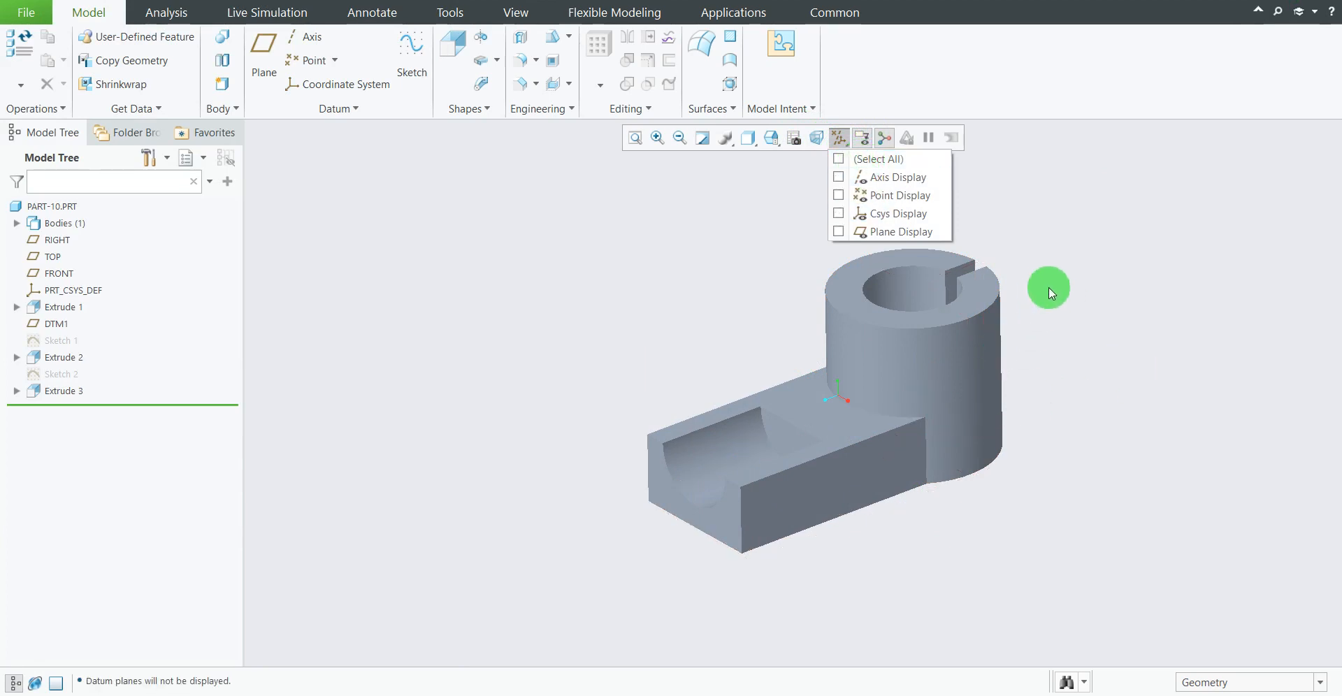
click(1025, 223)
scroll(1034, 307, down, 2)
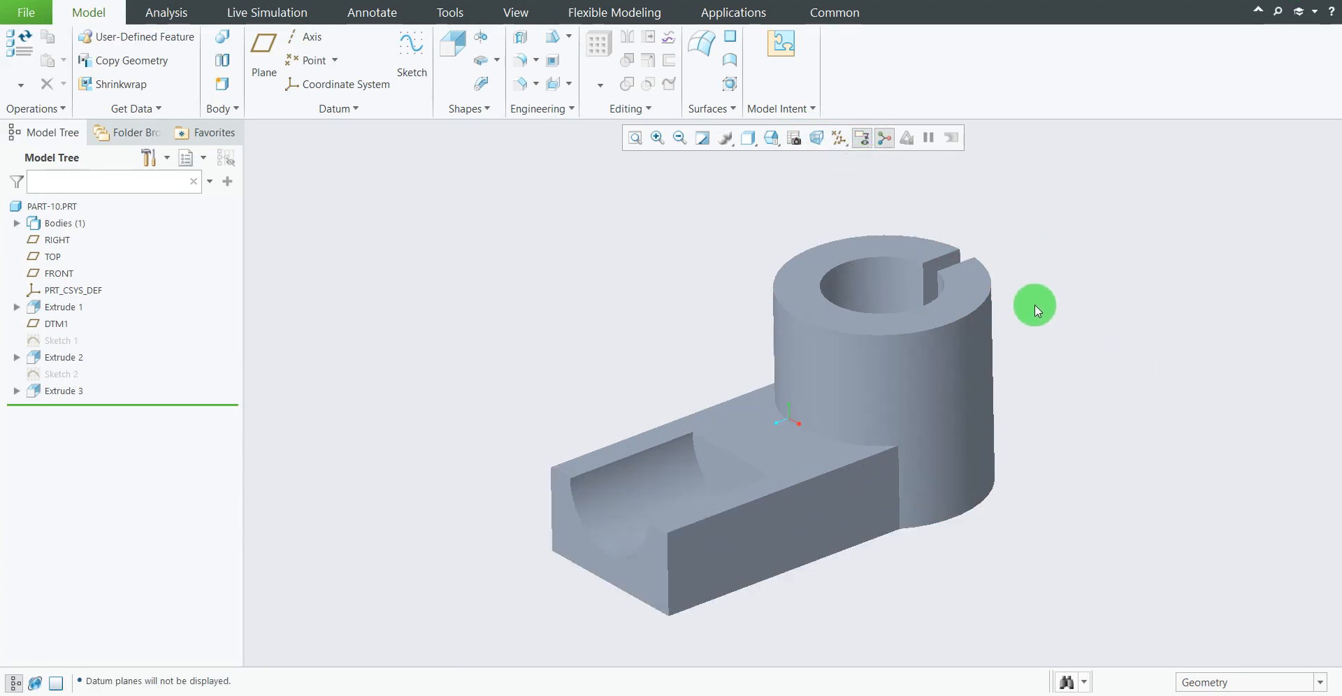
click(749, 144)
click(762, 178)
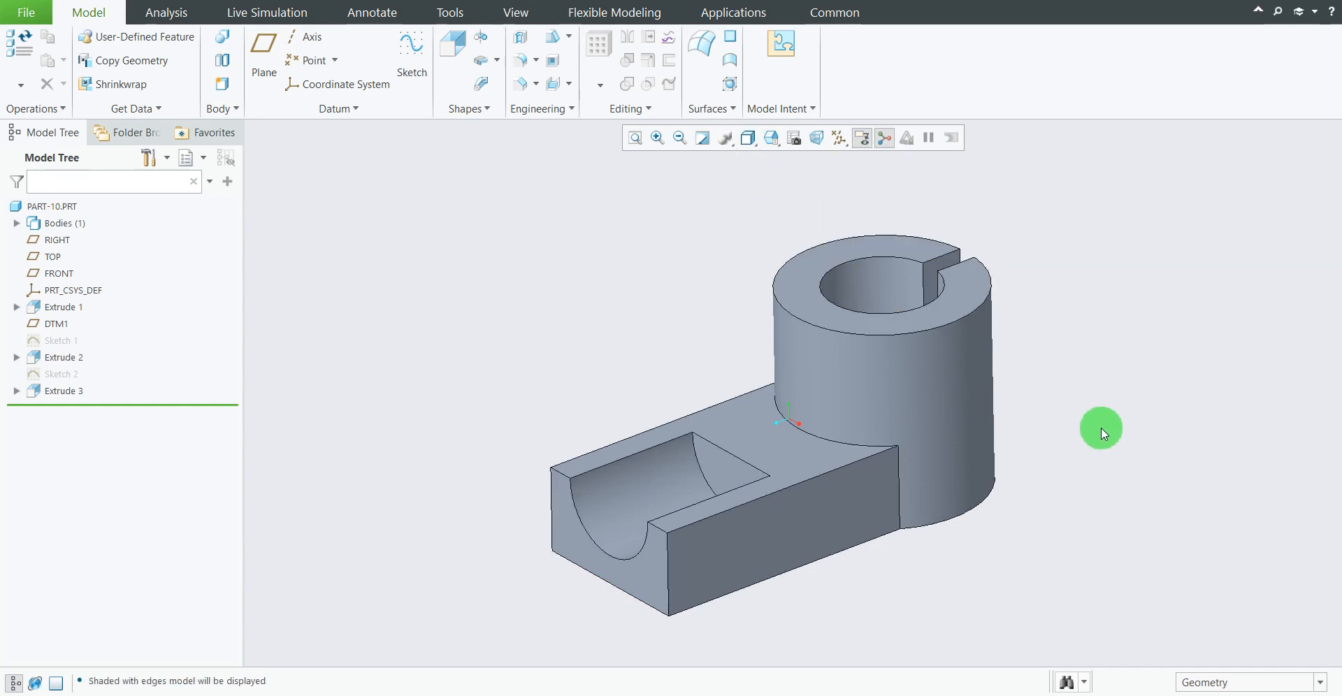
Step: Orient the finished bracket like the reference drawing and compare the two
scroll(1096, 422, up, 2)
middle_drag(1054, 426, 1168, 466)
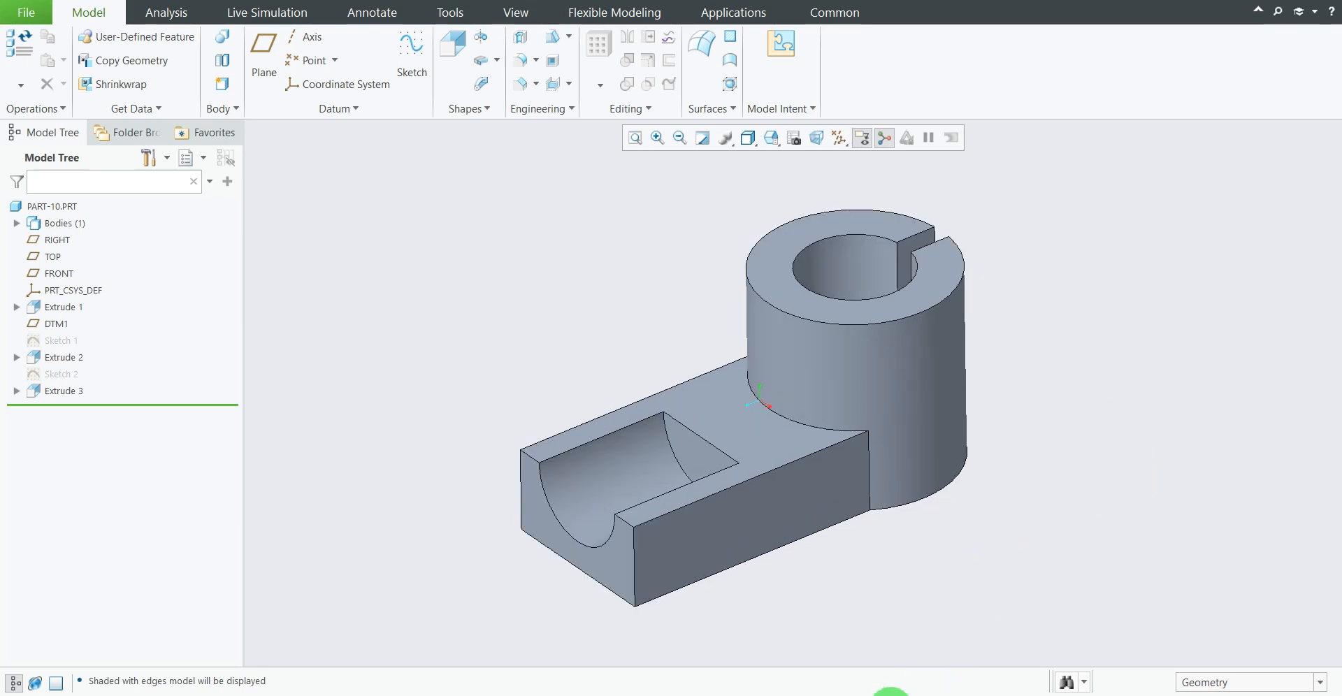
click(888, 695)
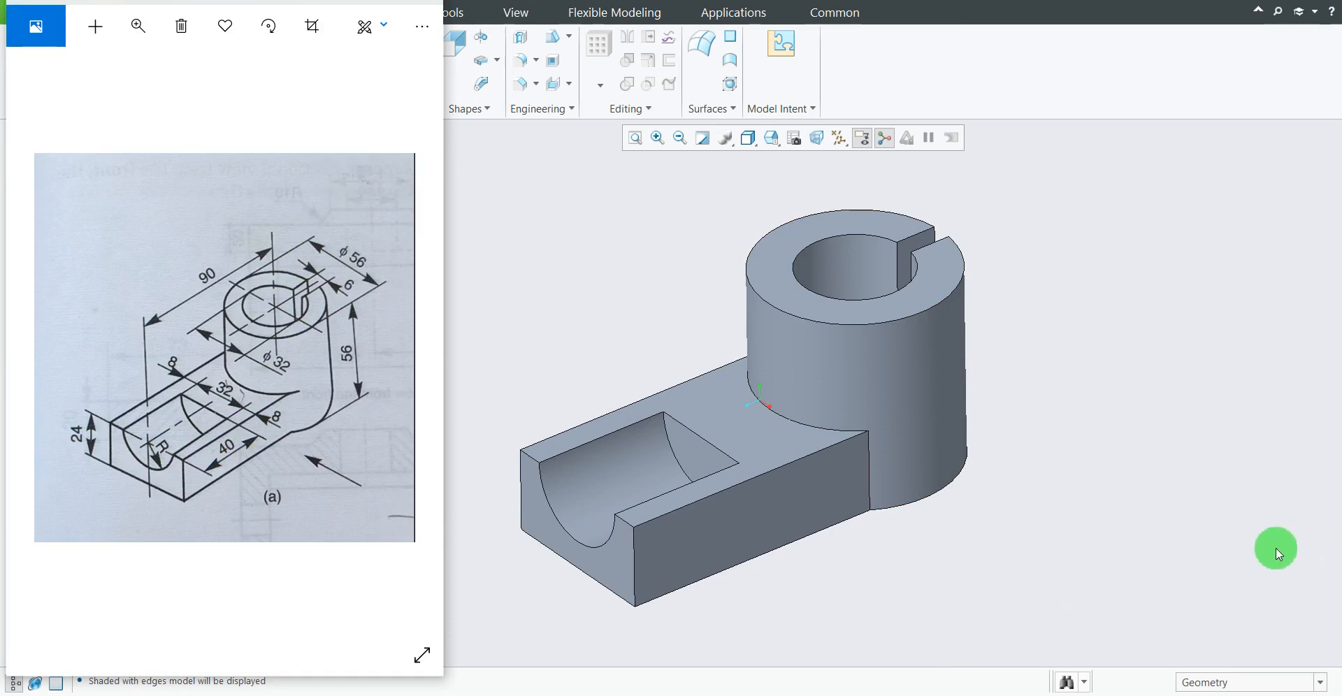
mouse_move(1140, 493)
middle_down()
mouse_move(1042, 536)
mouse_move(1060, 557)
mouse_move(1003, 530)
mouse_move(1054, 542)
mouse_move(1041, 559)
middle_up()
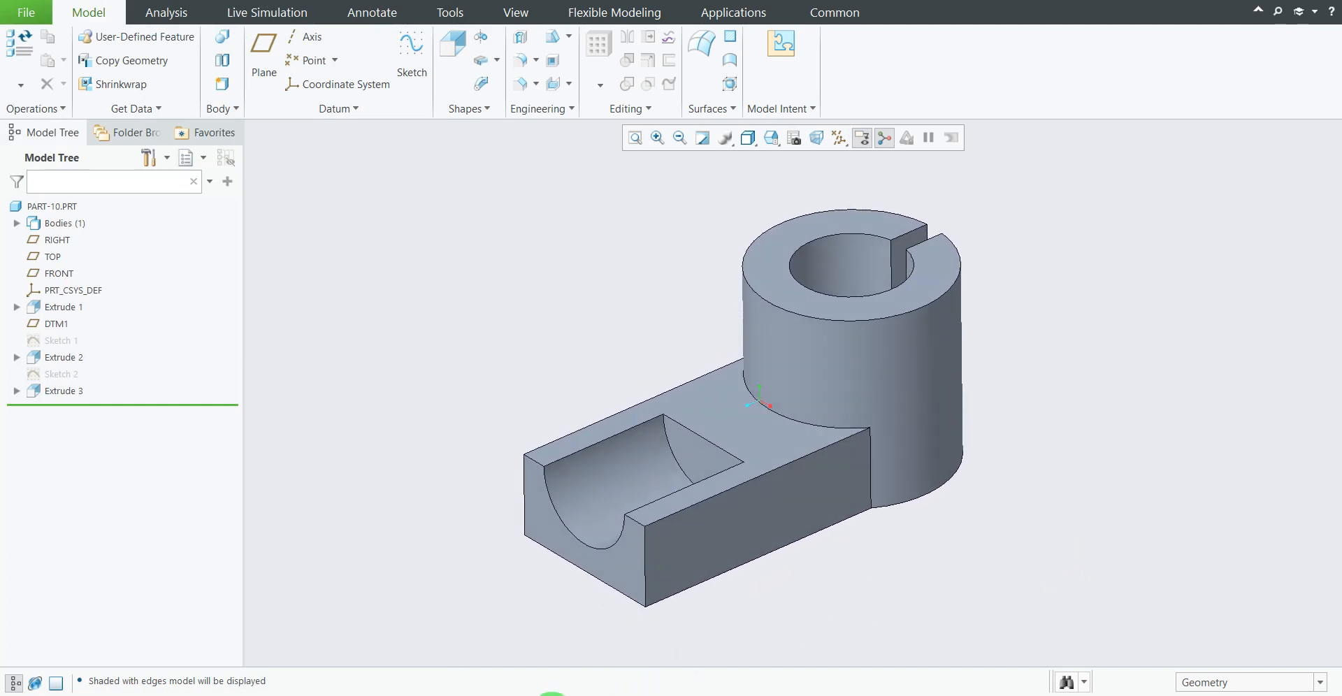